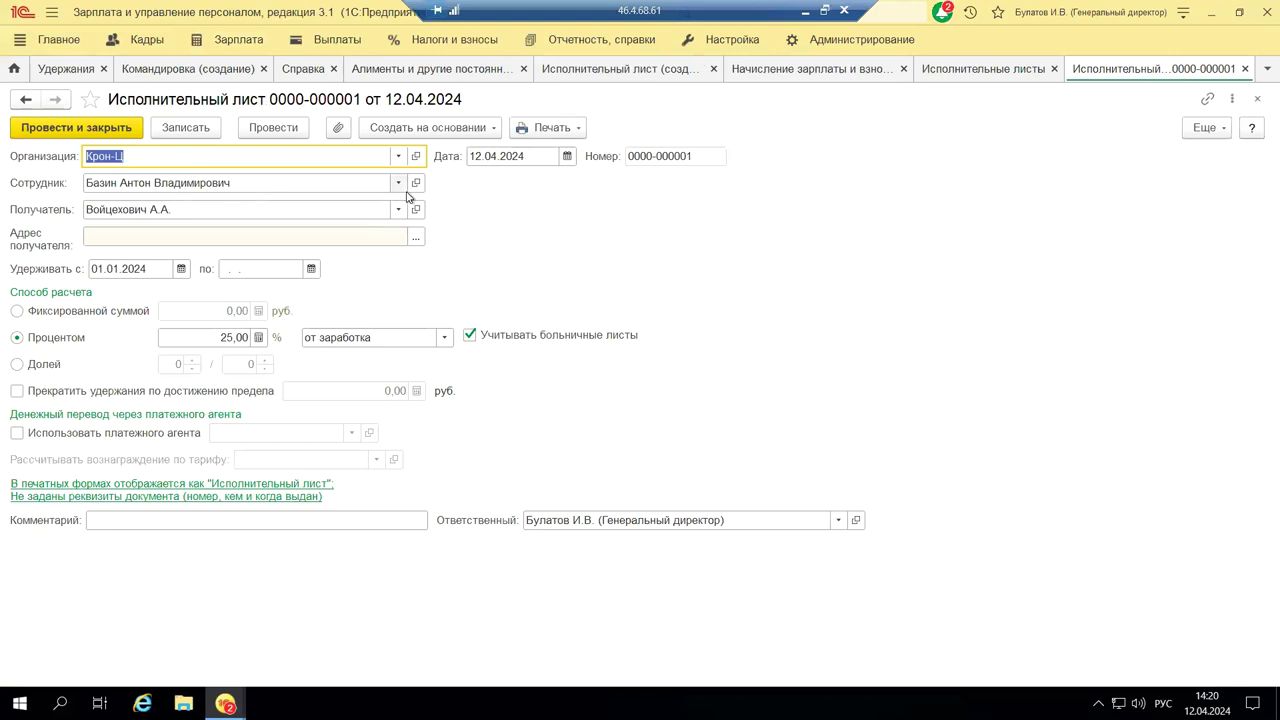
Check the employee choices and reselect the current recipient in the writ of execution.
left_click(398, 183)
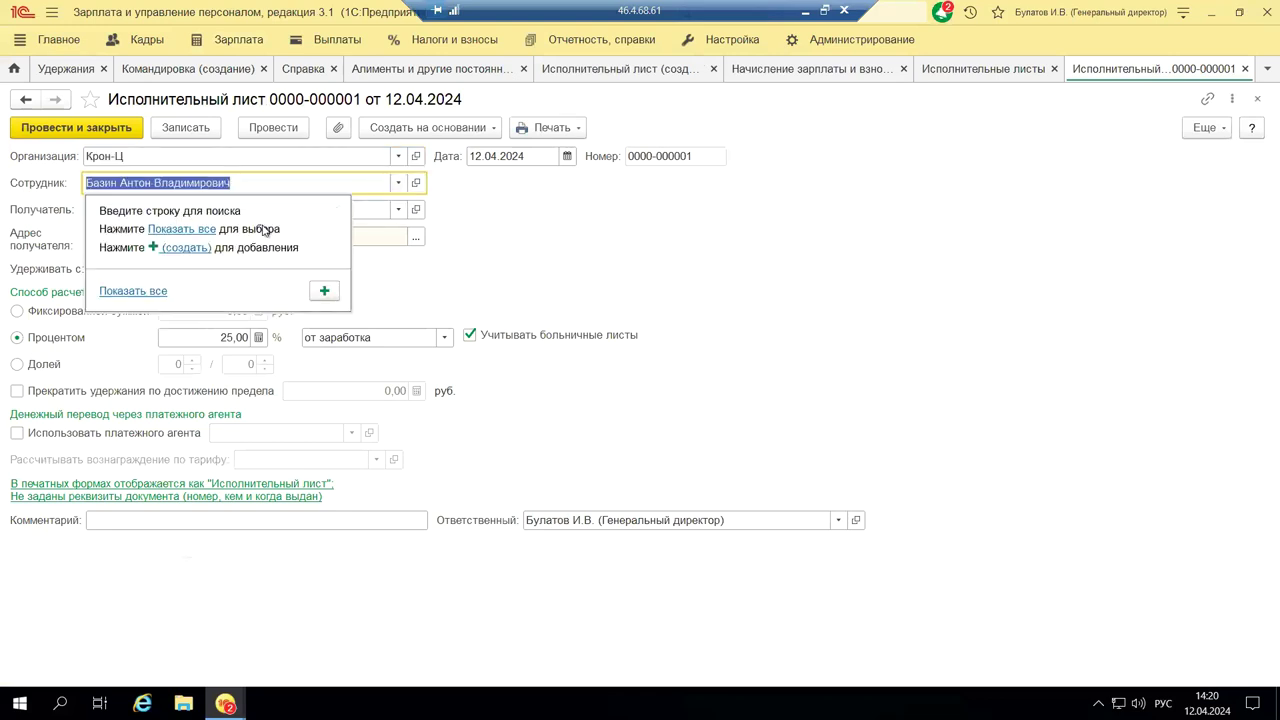
left_click(638, 258)
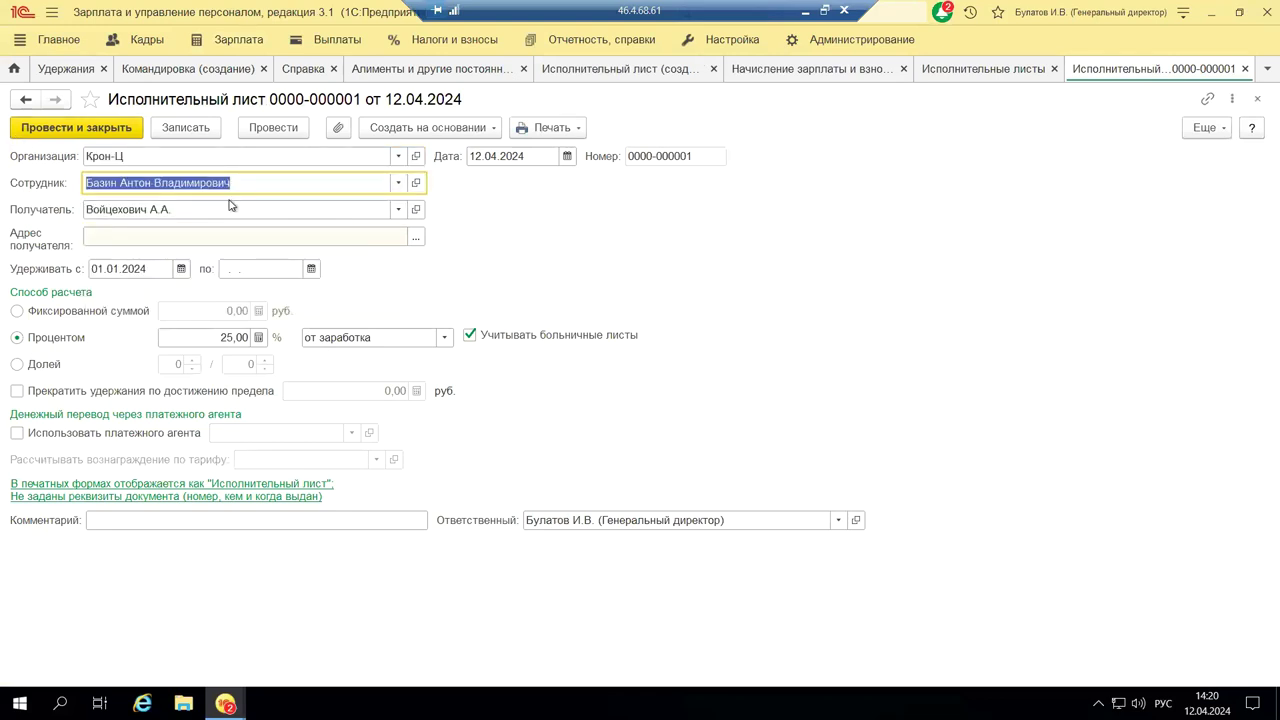
left_click(398, 210)
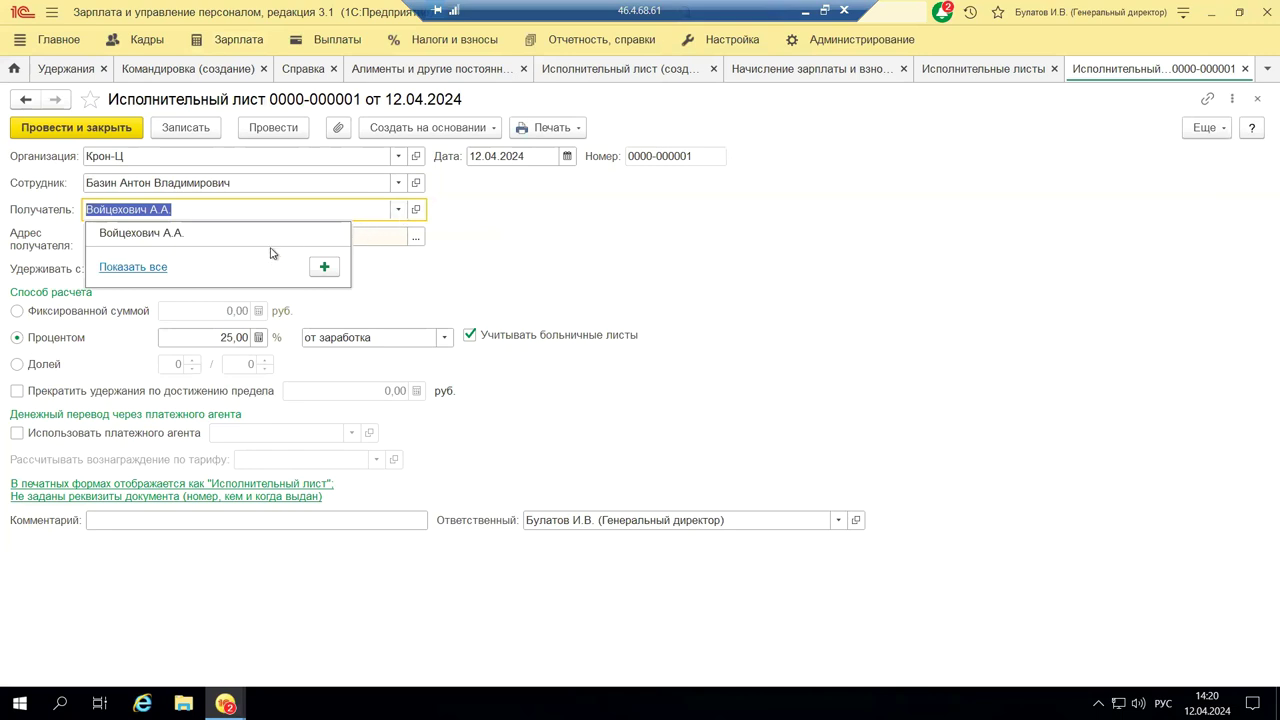
left_click(145, 238)
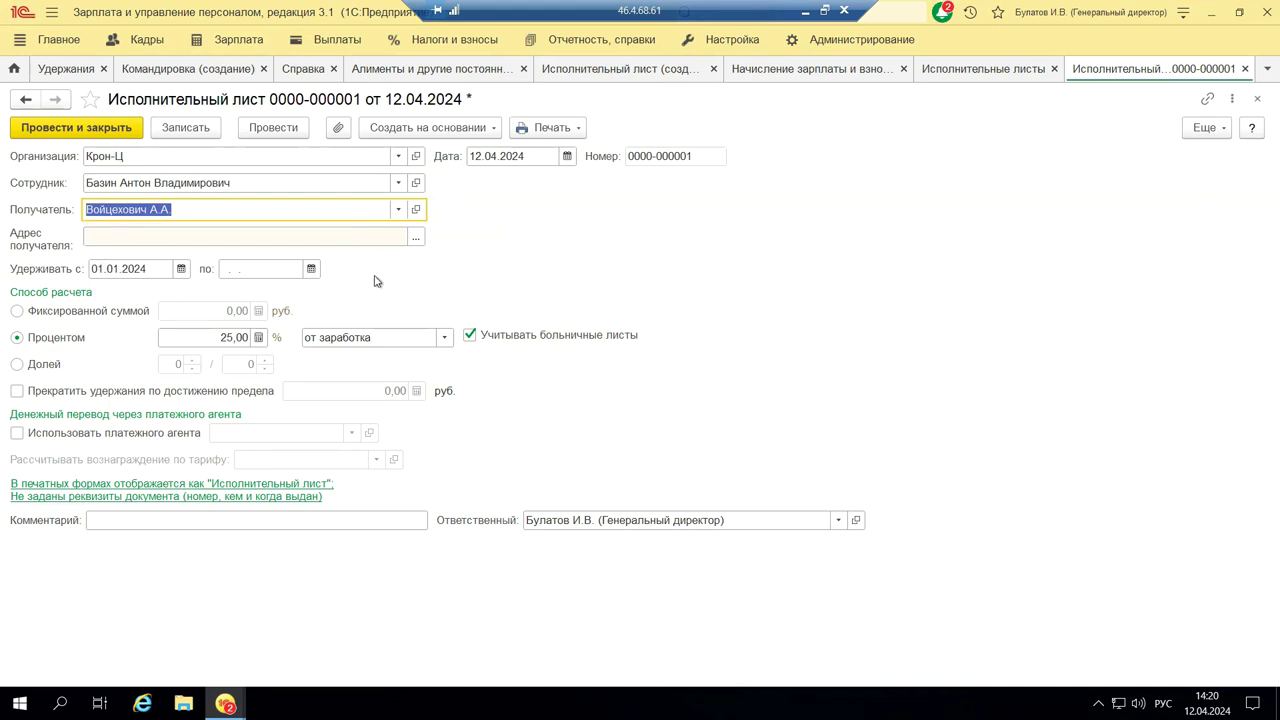
Inspect the recipient's counterparty card and the recipient address form, including its settlement details.
left_click(415, 210)
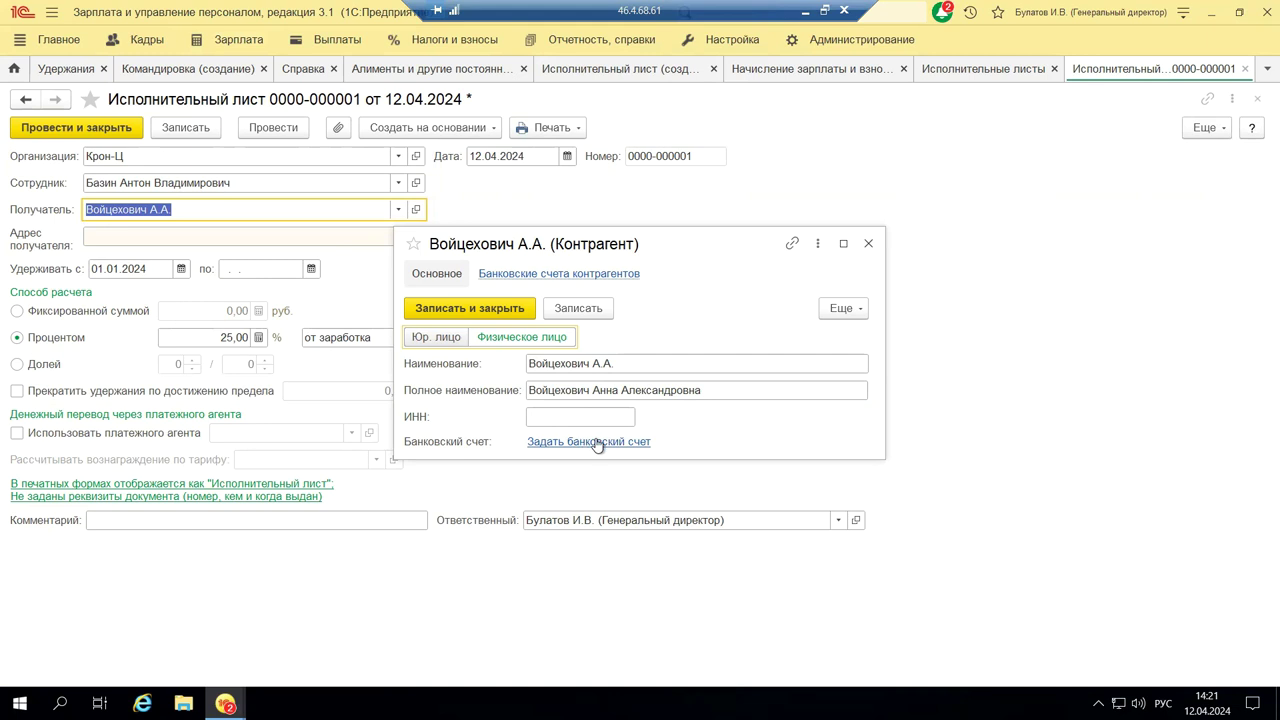
left_click(868, 245)
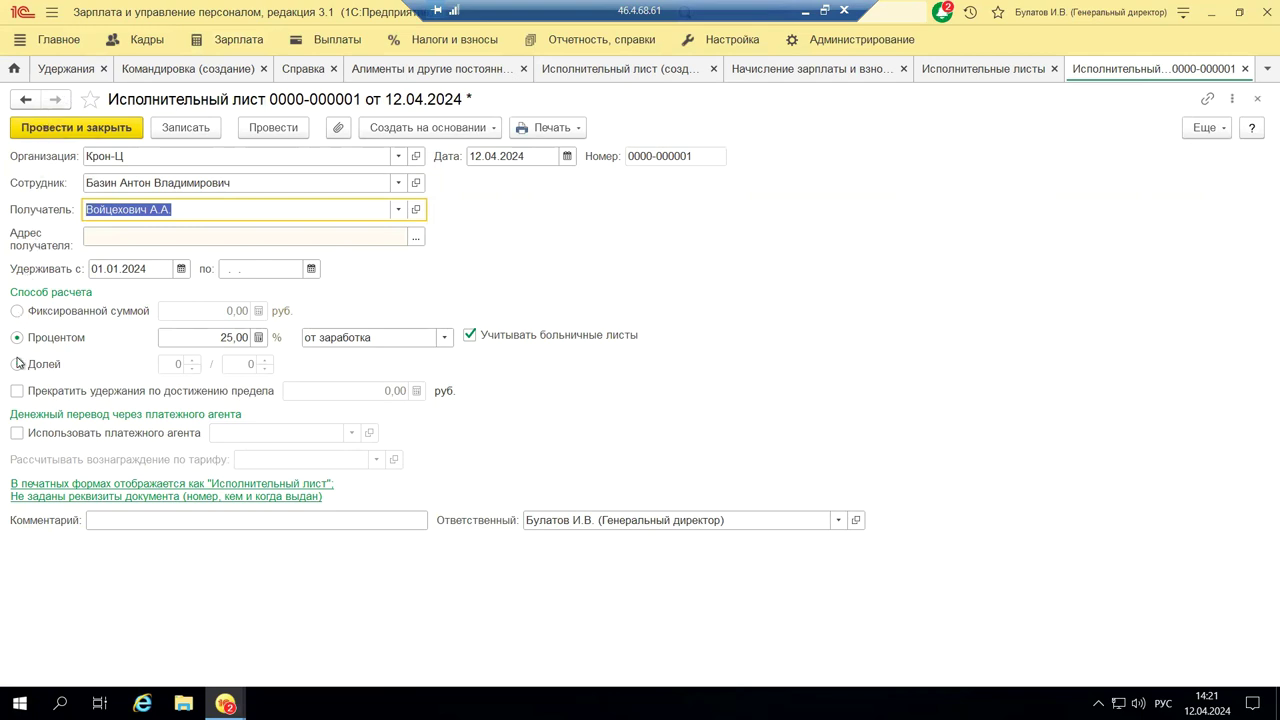
left_click(121, 235)
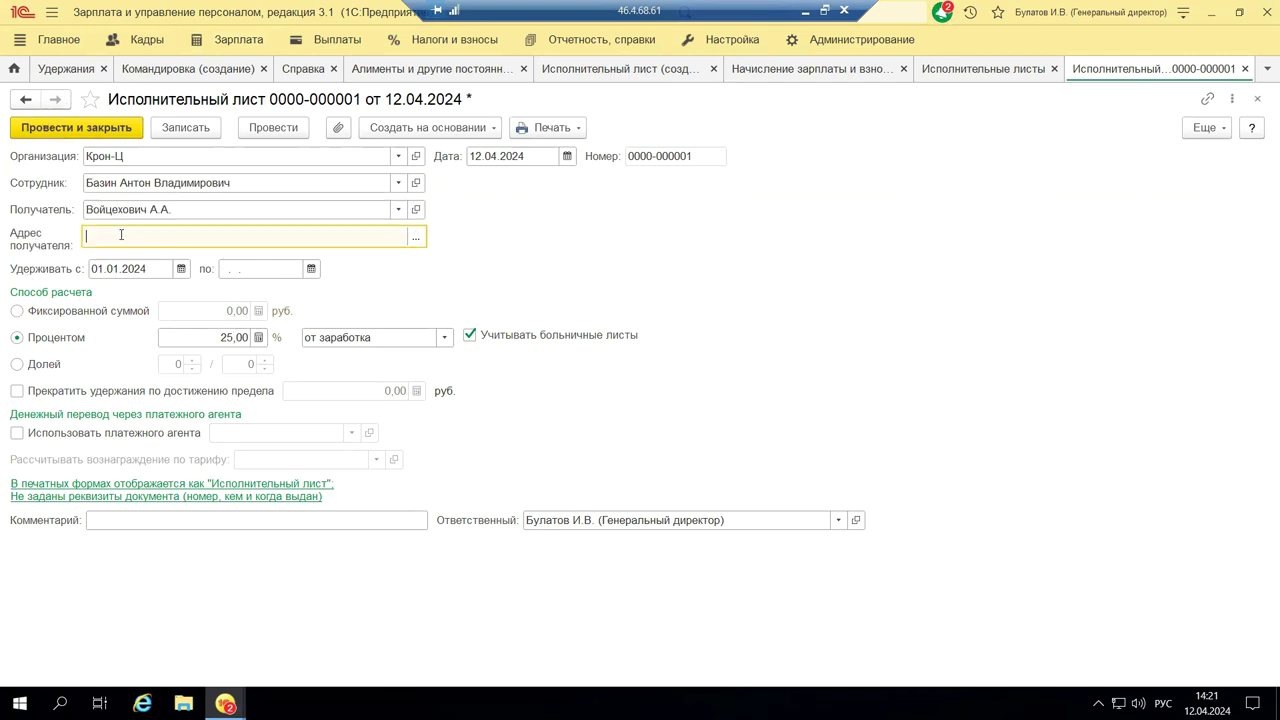
left_click(417, 239)
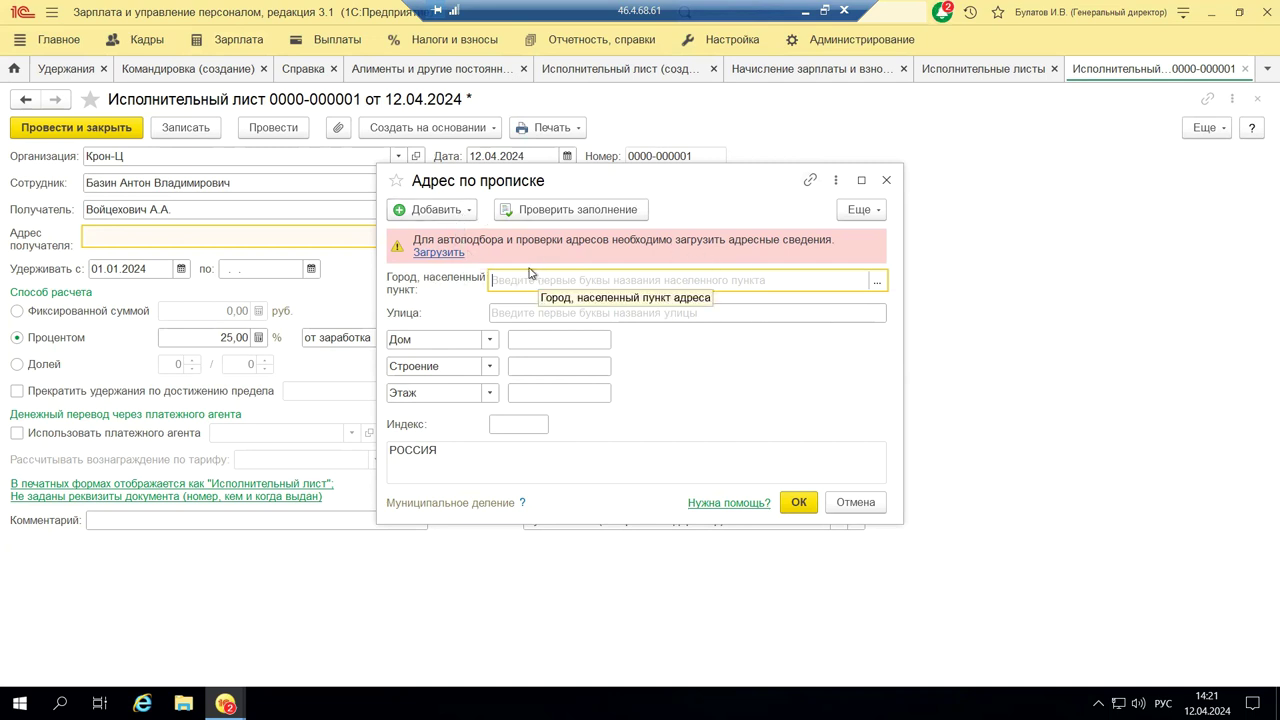
left_click(877, 284)
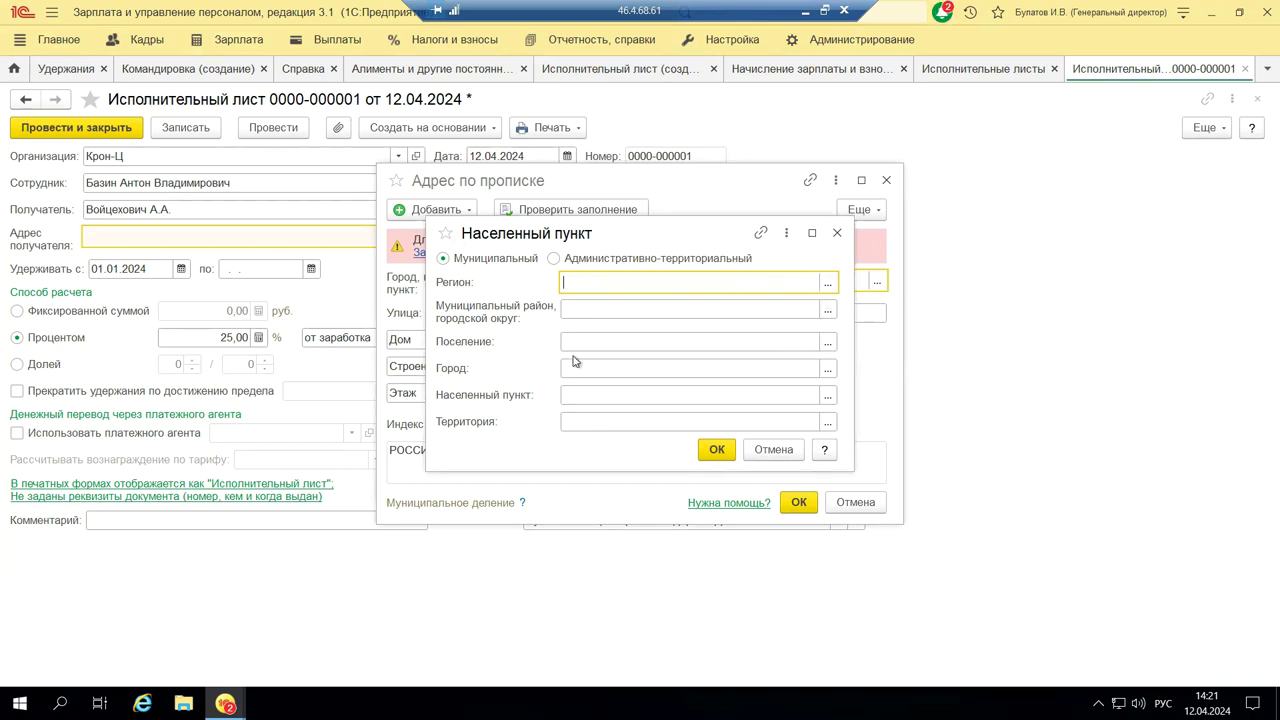
left_click(838, 234)
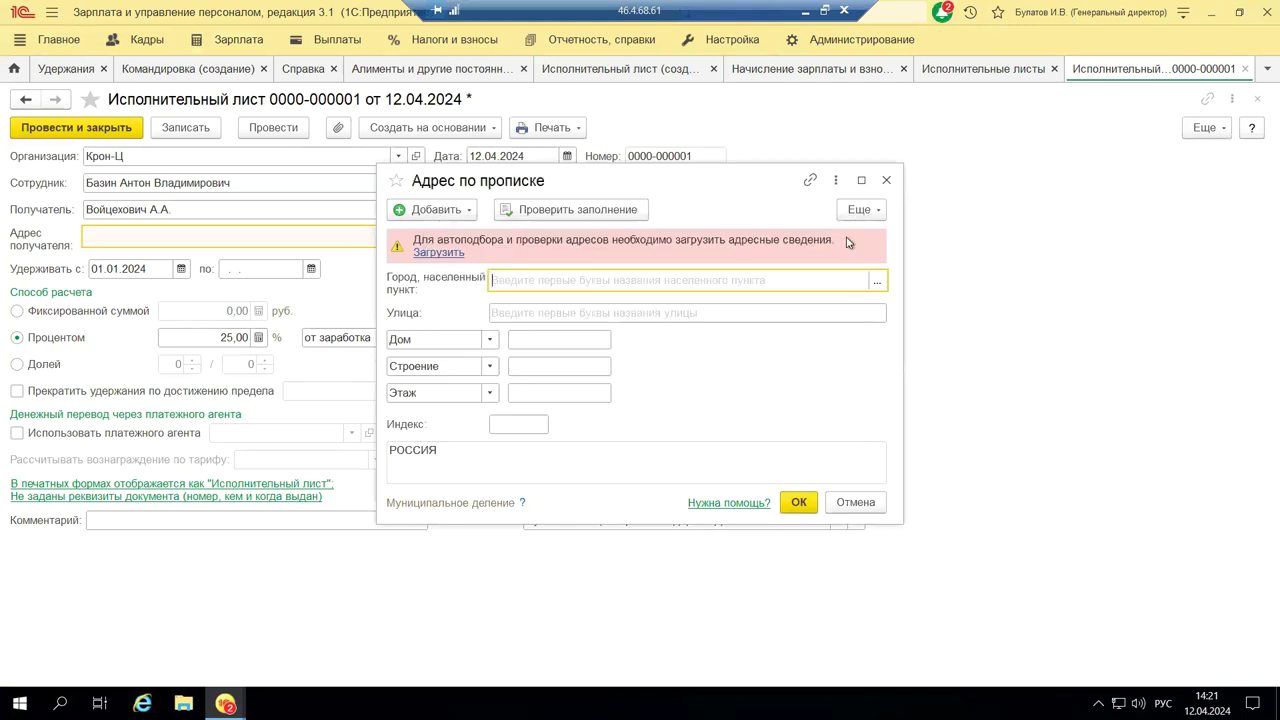
left_click(888, 181)
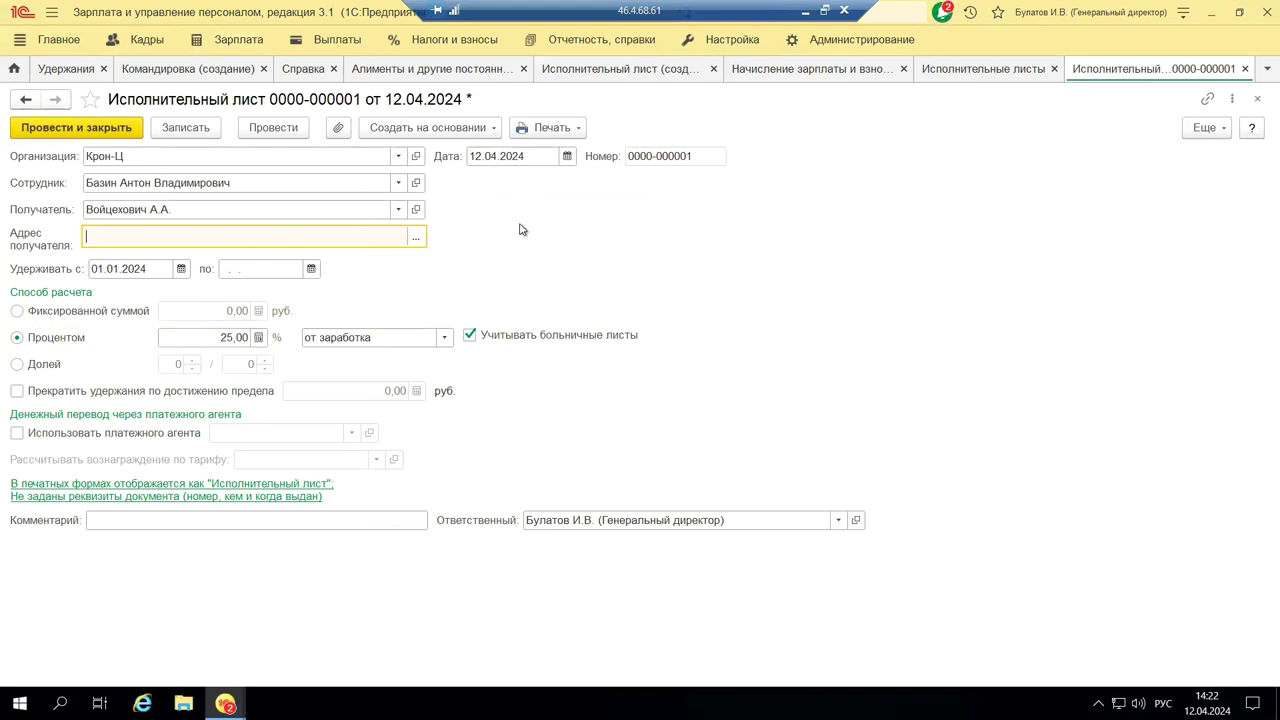
Switch to the PowerPoint presentation and show slide 10 with the accrual and deduction settings.
left_click(803, 15)
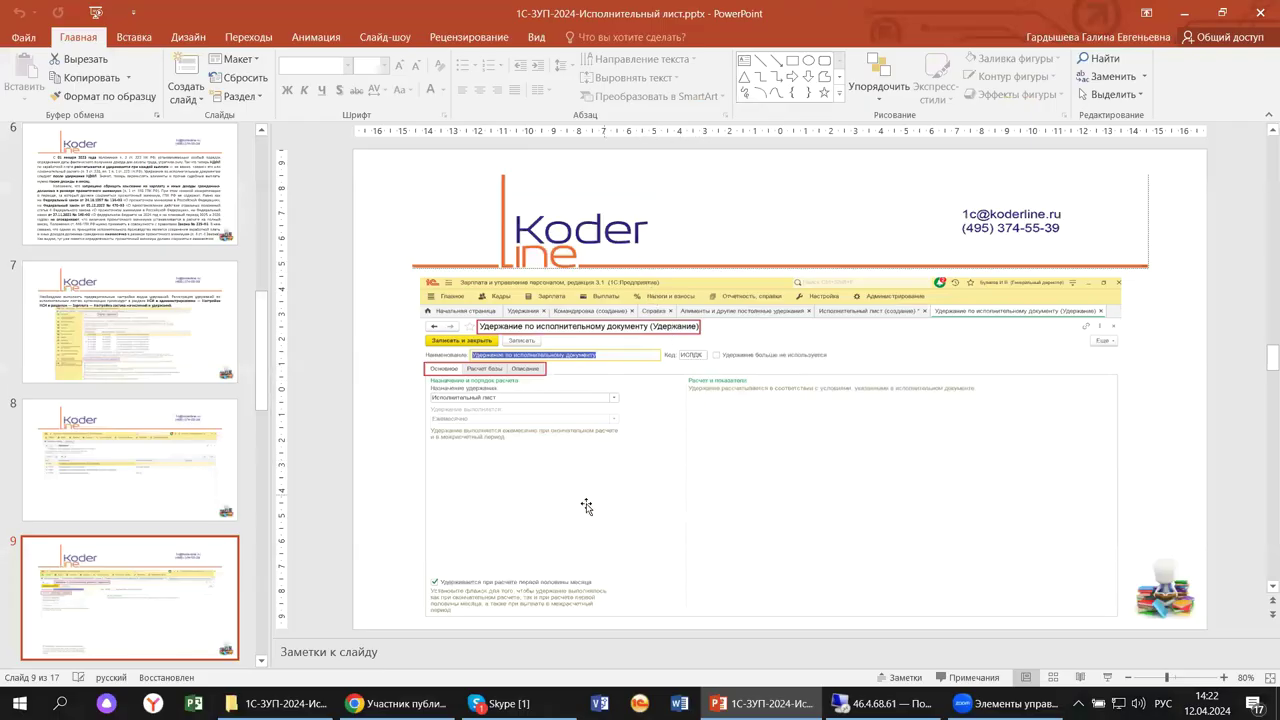
scroll(166, 606, "down", 5)
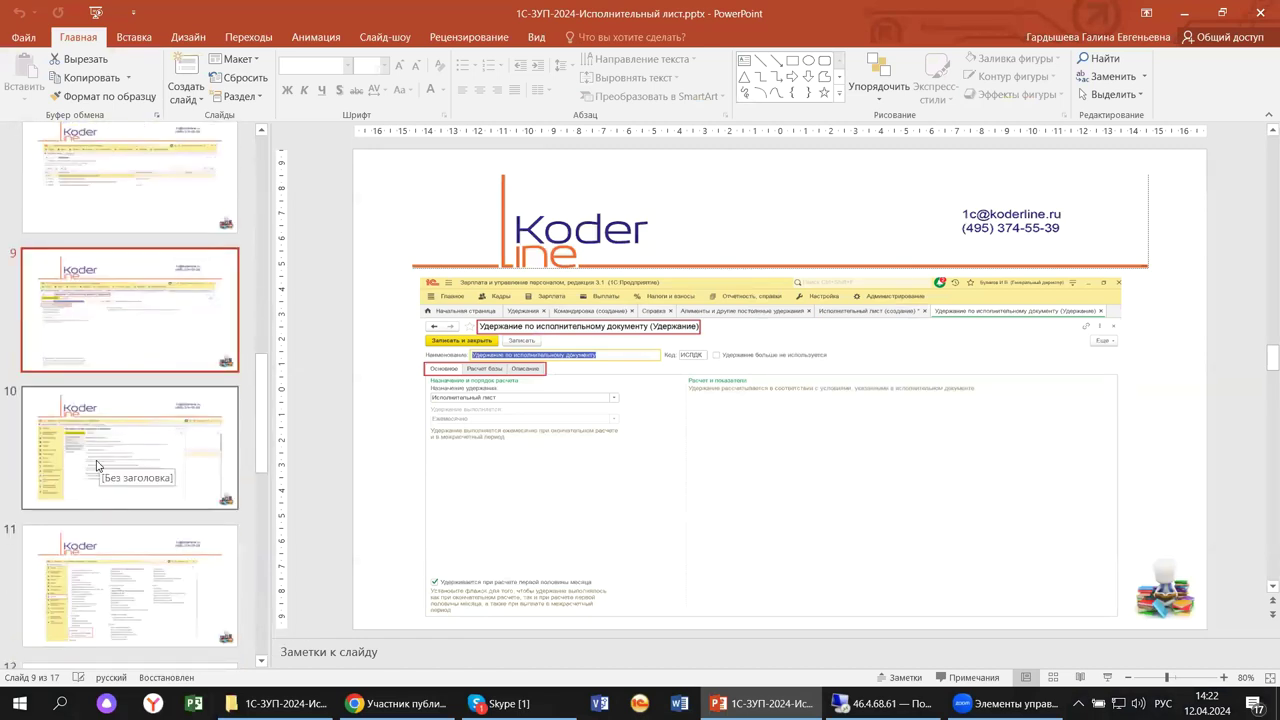
left_click(97, 472)
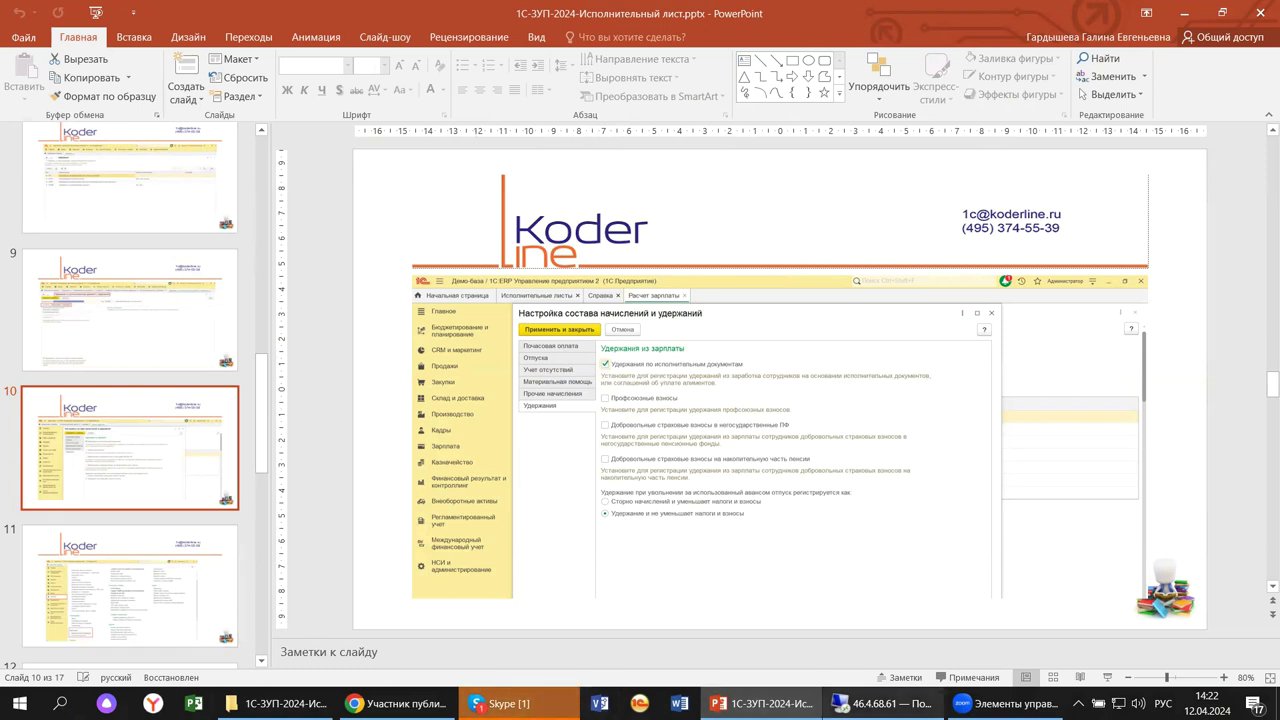
Return to 1C payroll, postpone the internet support login, and switch to the 1C:ERP Управление предприятием demo base.
key("alt+Tab")
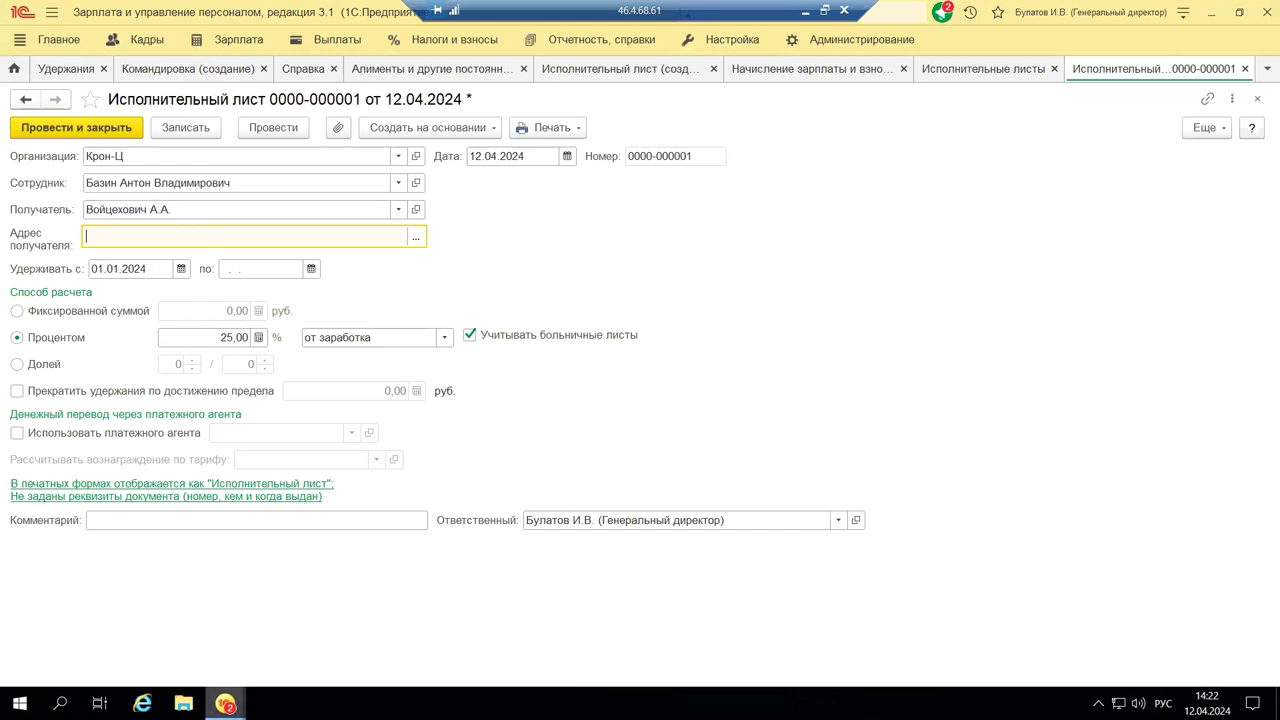
mouse_move(225, 703)
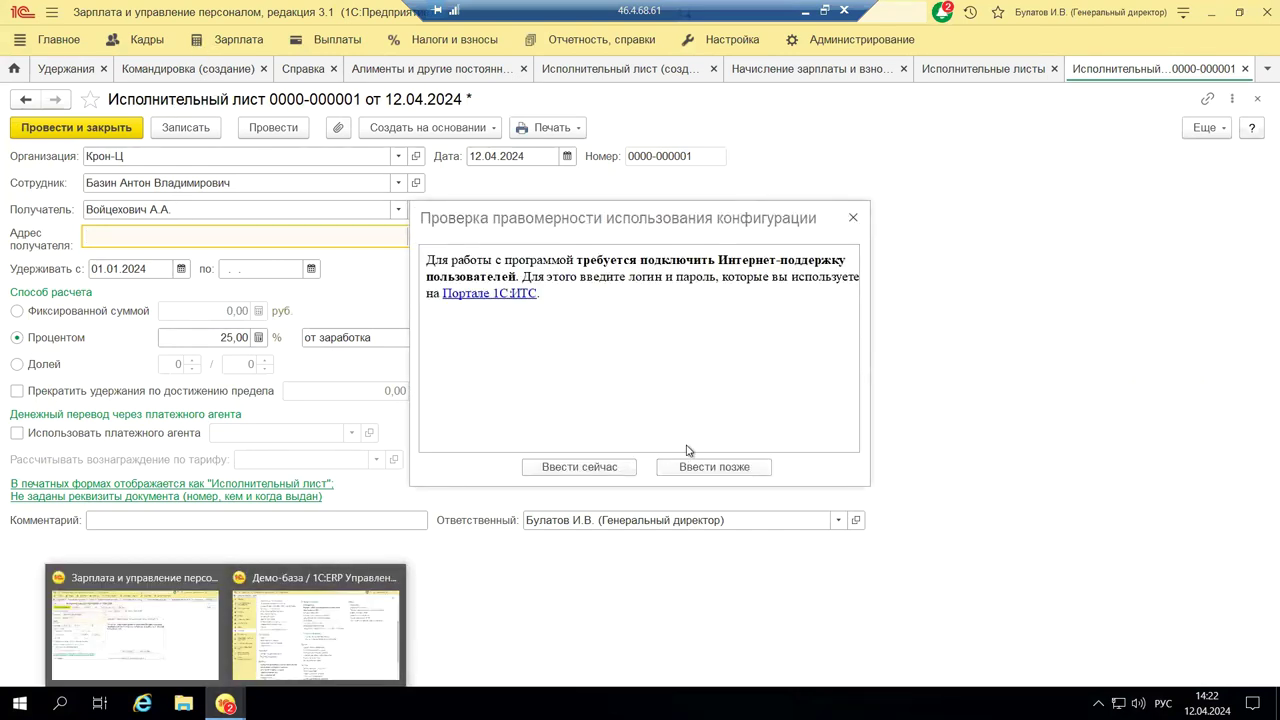
left_click(722, 472)
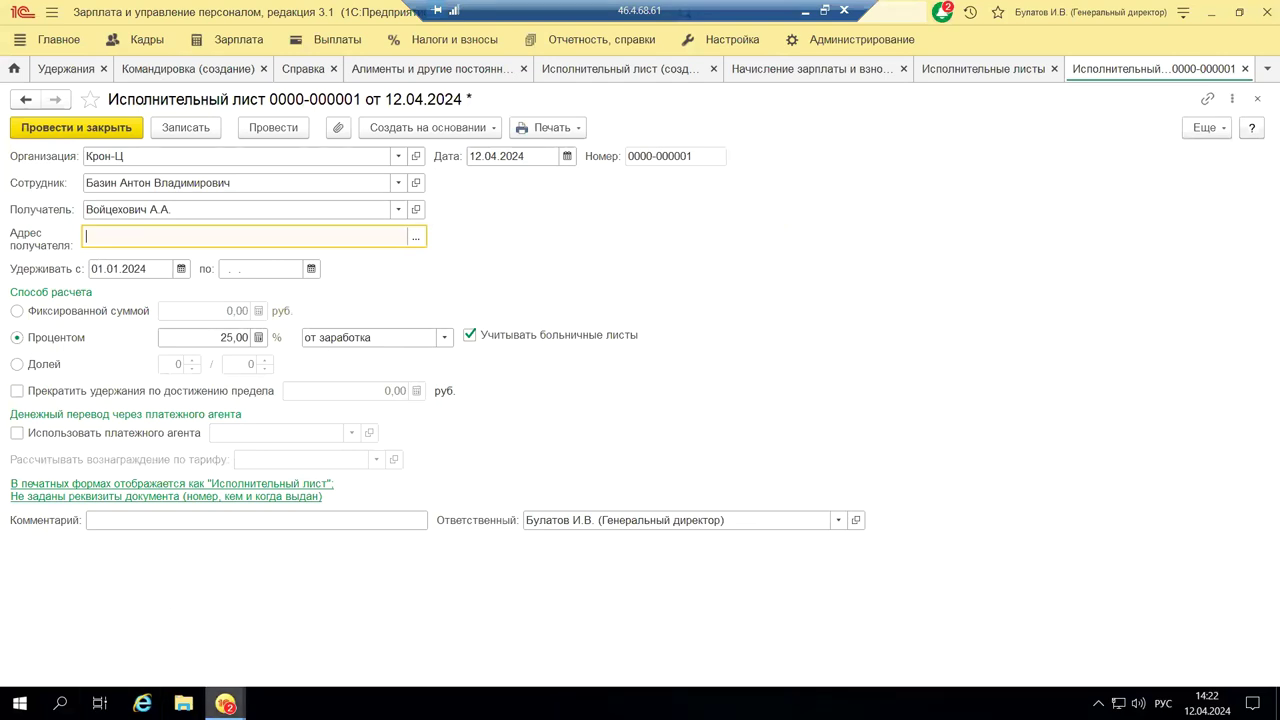
mouse_move(225, 703)
left_click(304, 566)
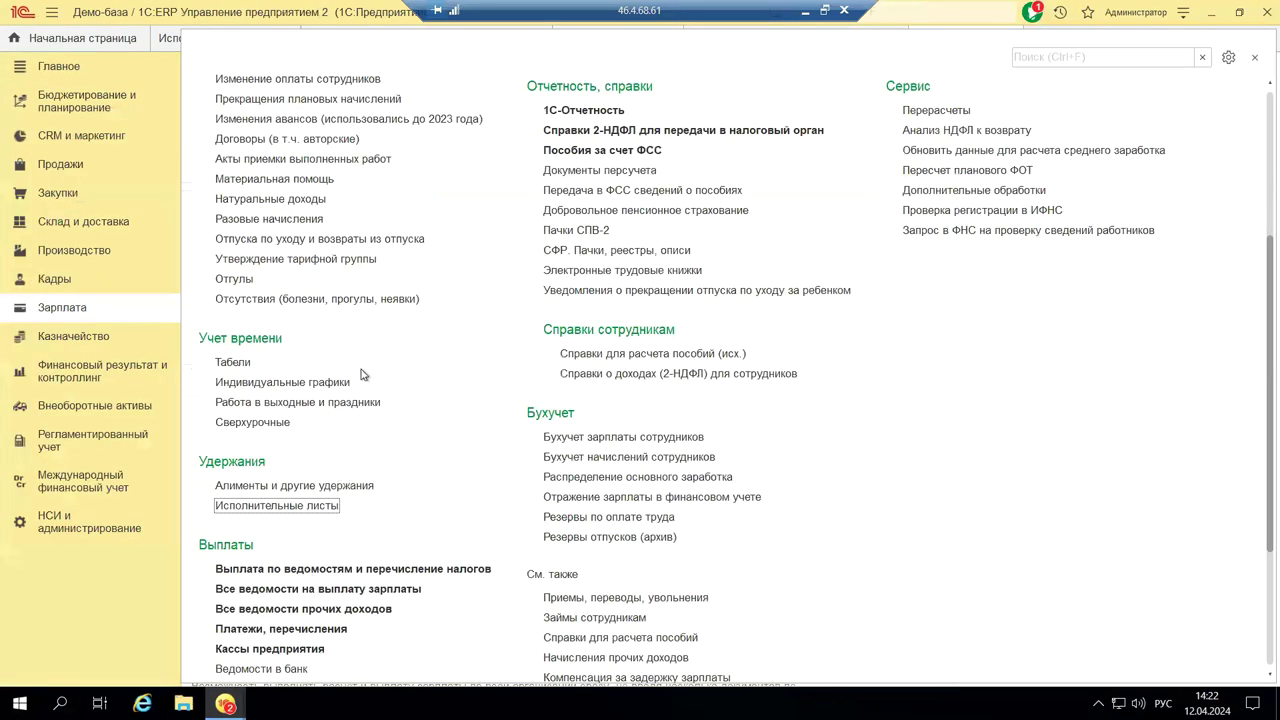
Go to the list of alimony and other permanent deductions and open writ of execution 1 dated 12.04.2024.
left_click(258, 488)
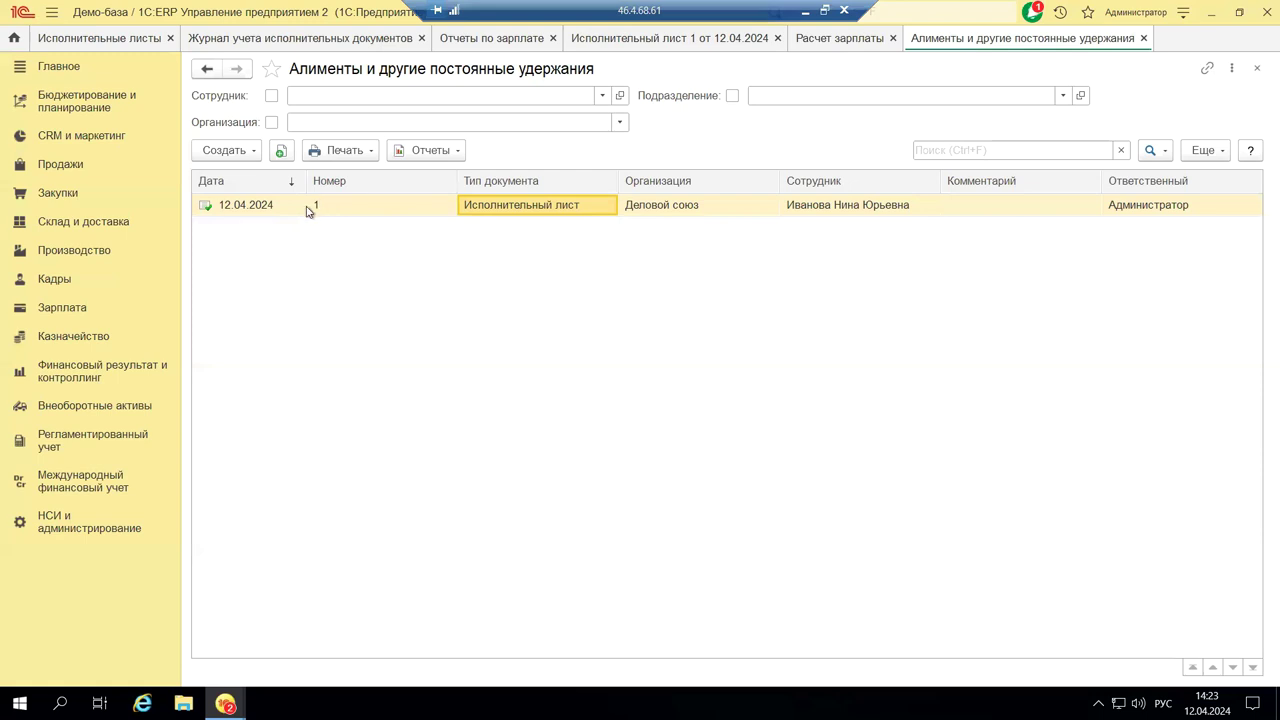
left_click(223, 151)
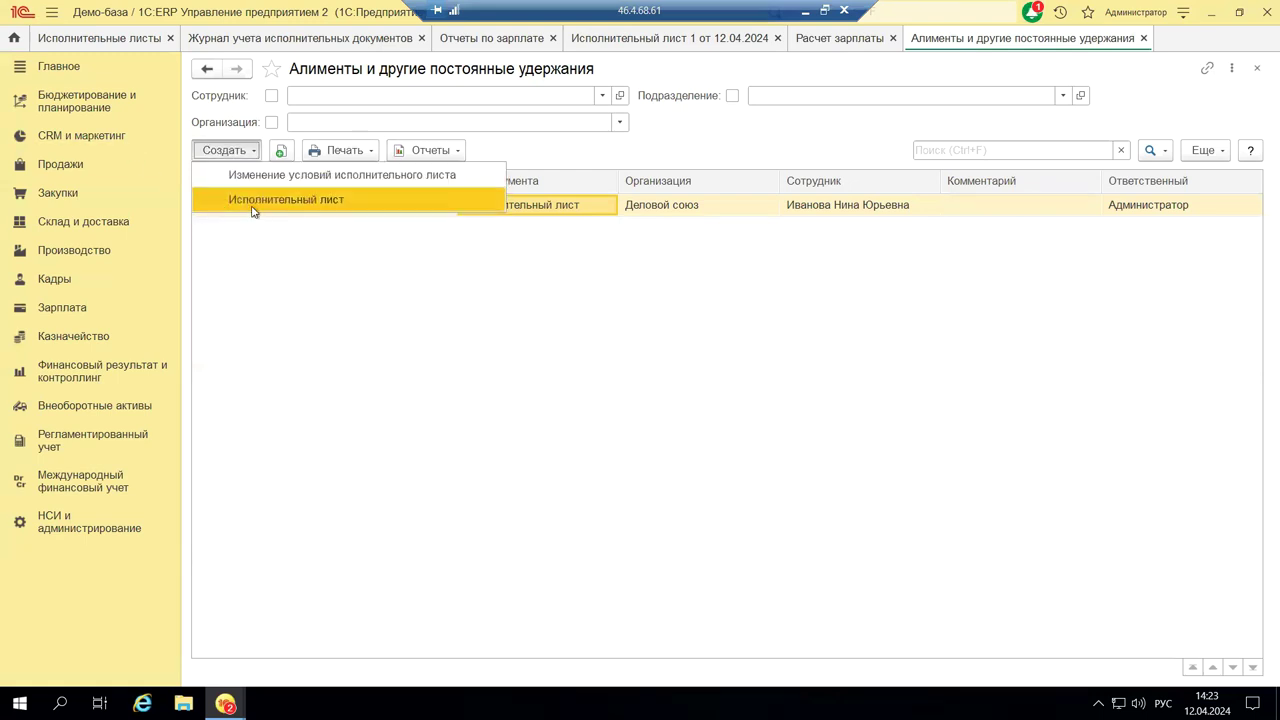
left_click(265, 301)
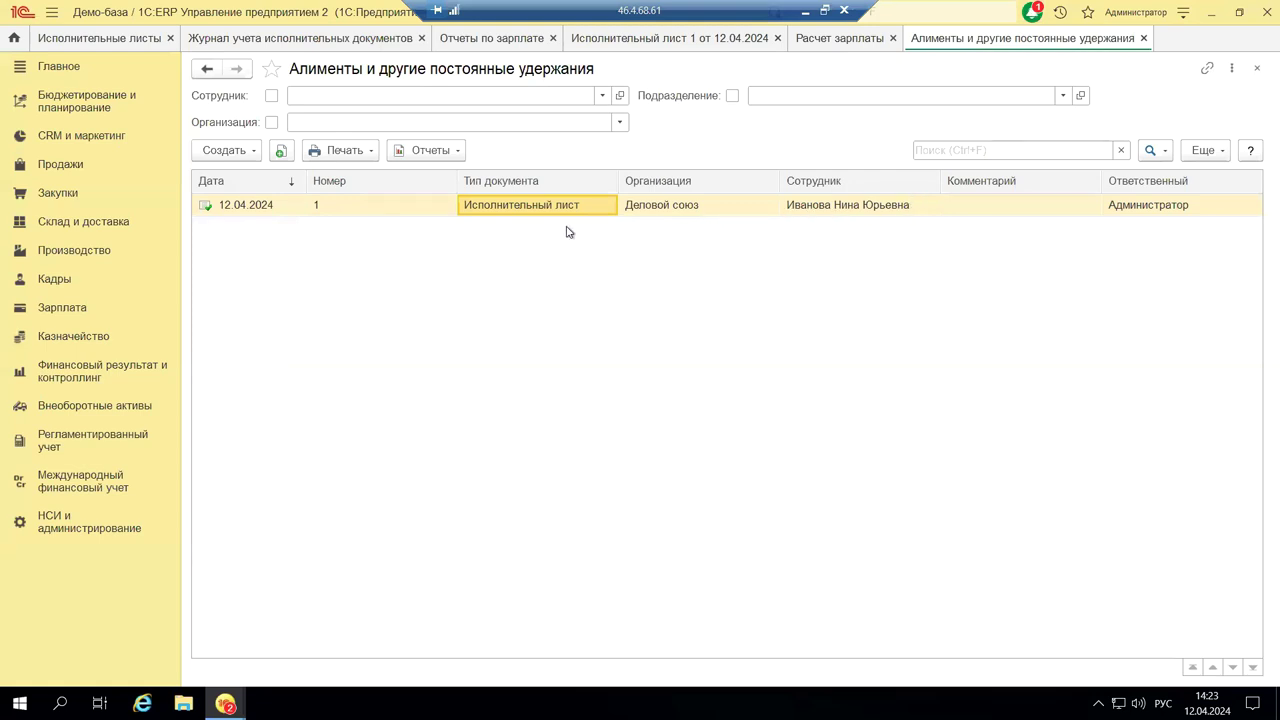
double_click(519, 205)
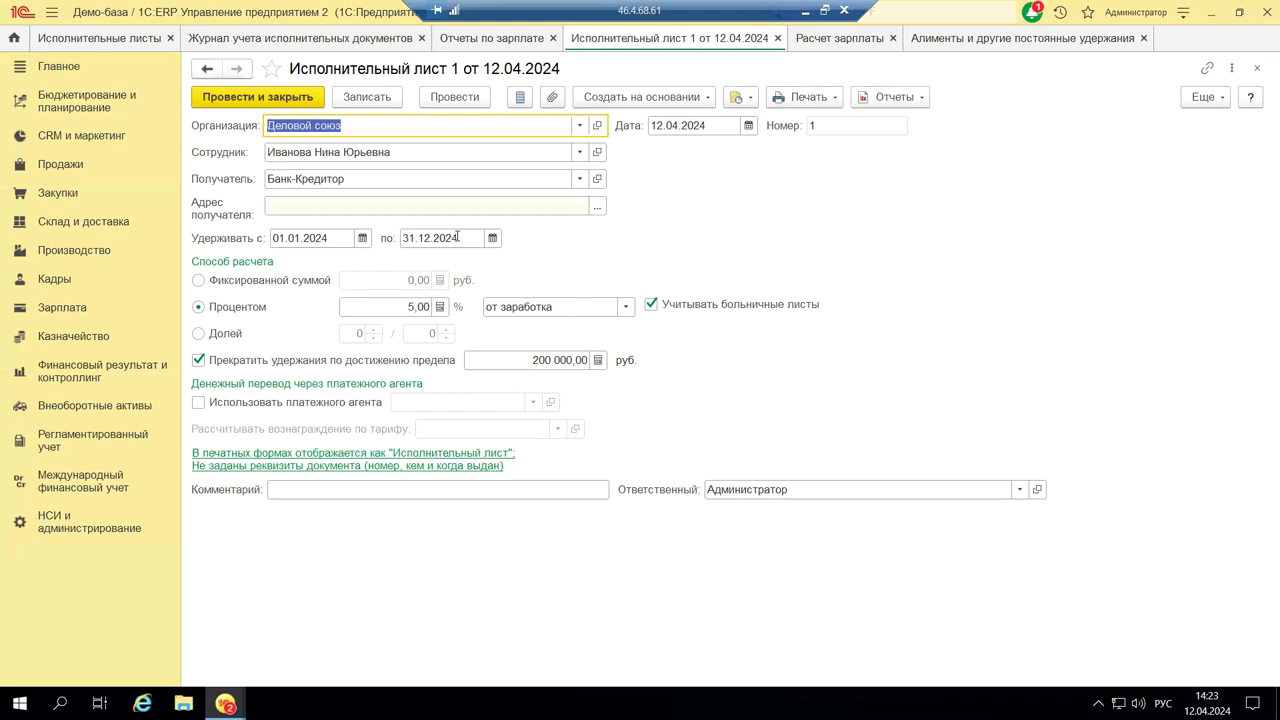
View the available calculation bases for the percentage deduction in the writ.
mouse_move(458, 240)
left_click(624, 309)
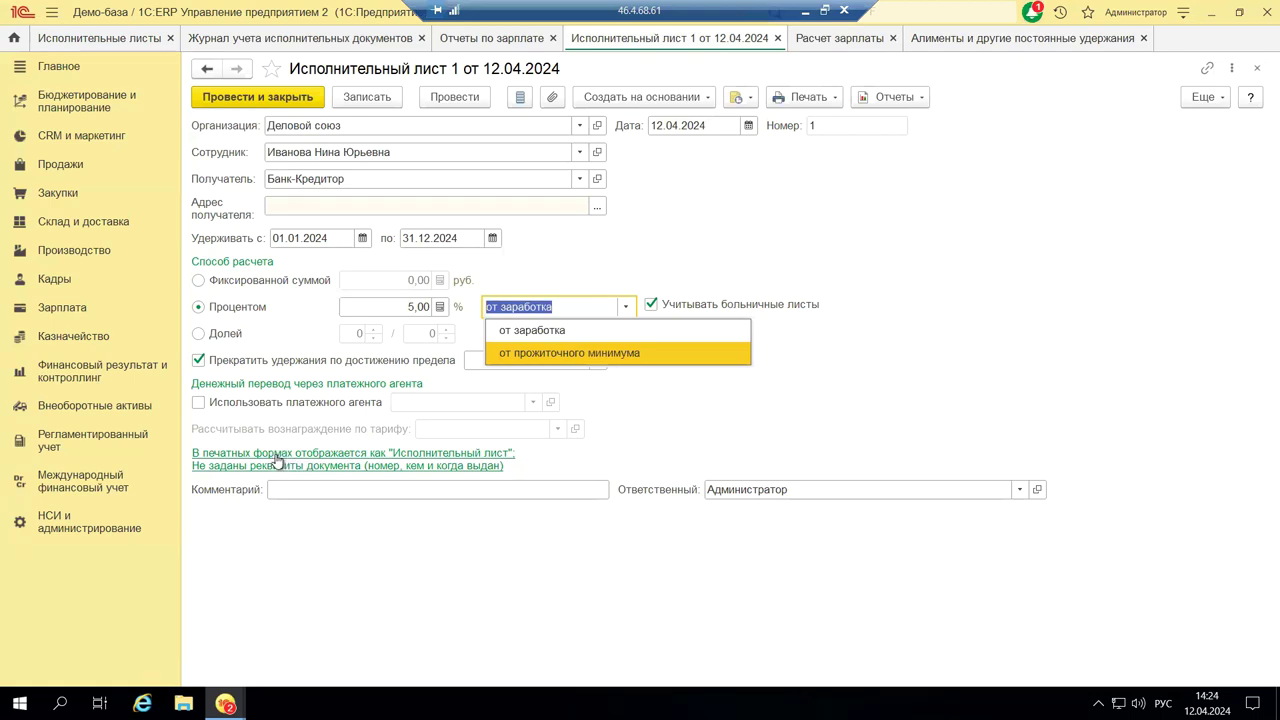
key("Escape")
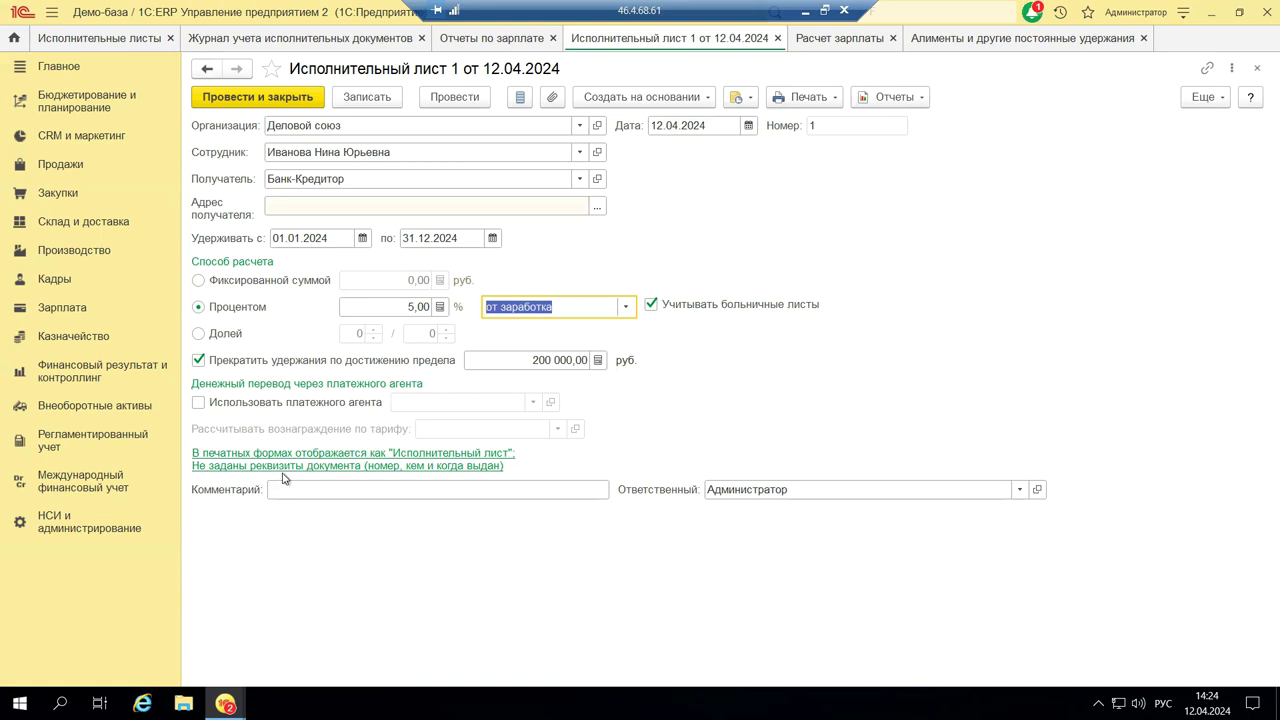
Expand the print form display settings and try the document type "Соглашение об уплате алиментов" before restoring "Исполнительный лист".
left_click(283, 467)
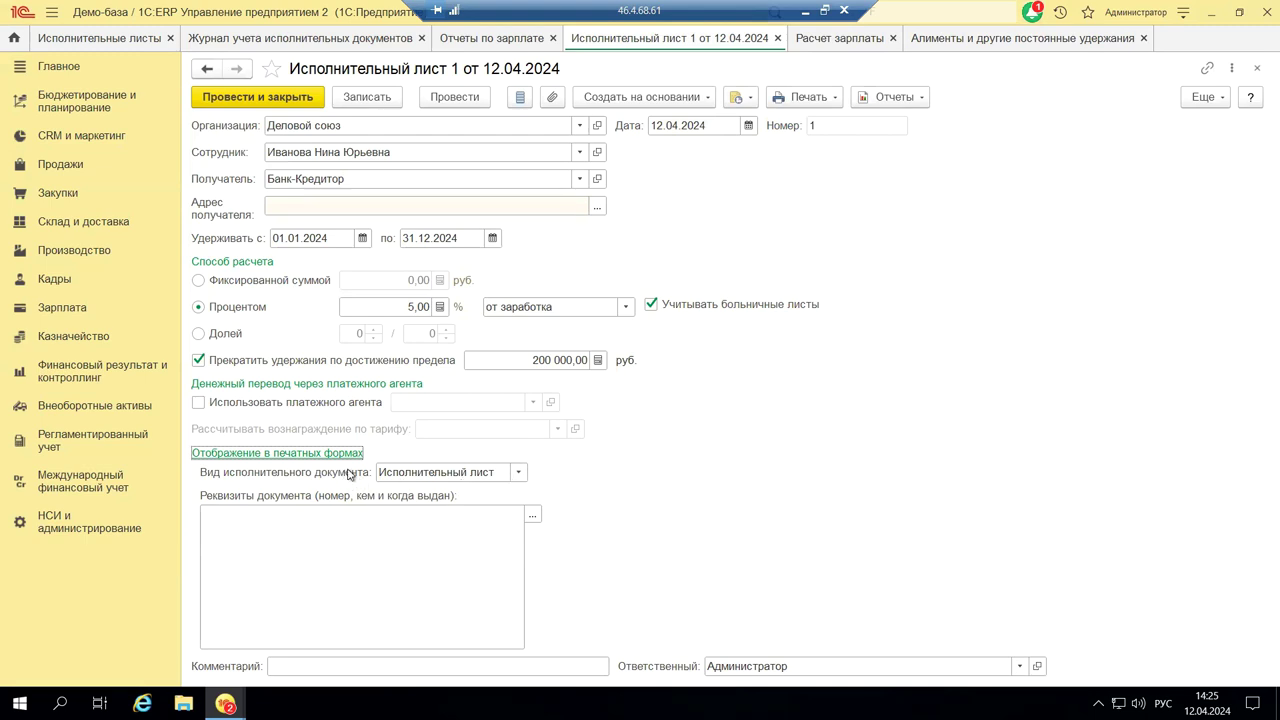
left_click(516, 476)
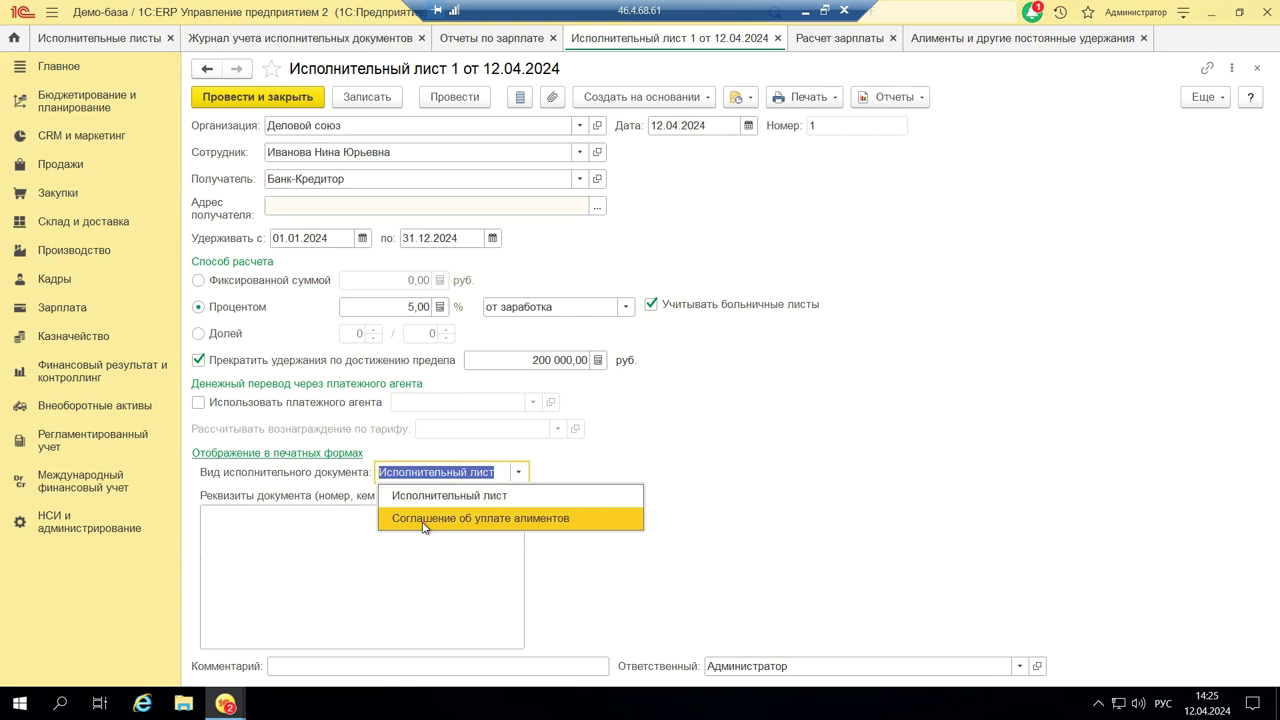
left_click(497, 520)
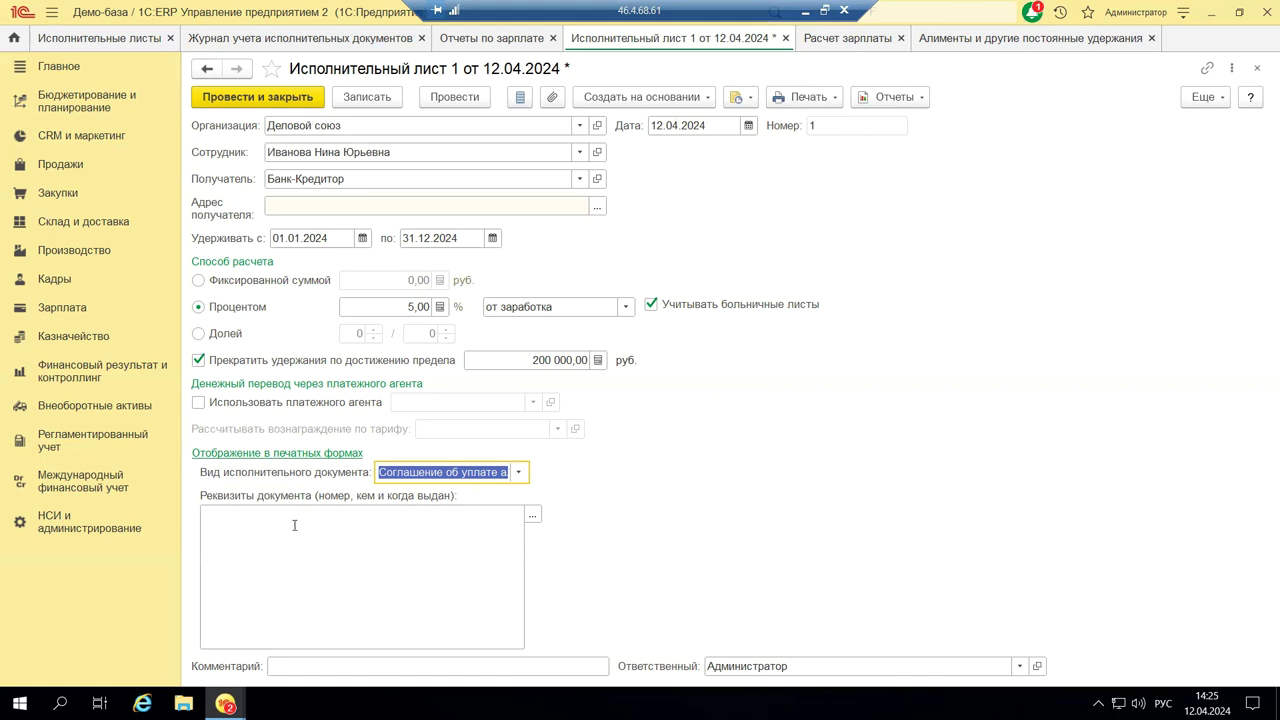
left_click(517, 473)
left_click(463, 497)
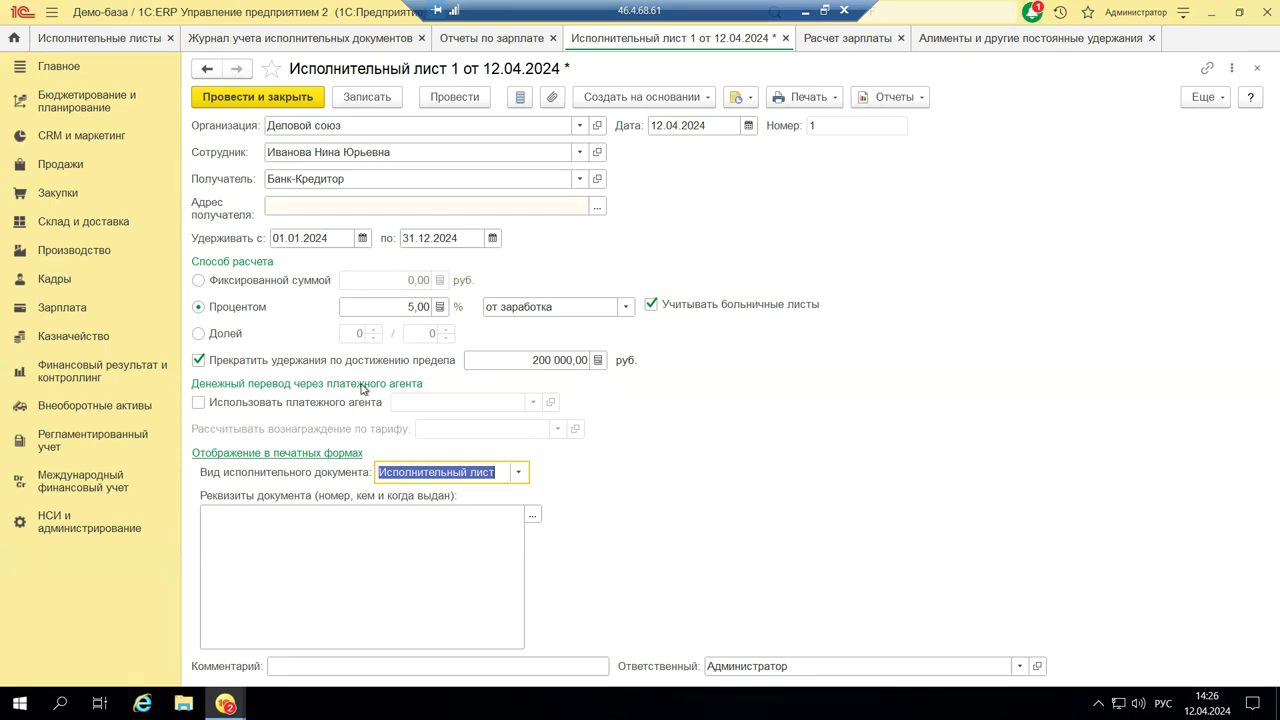
Try enabling the payment agent for the transfer, view the available agents and agent tariffs, and disable the option again.
left_click(198, 403)
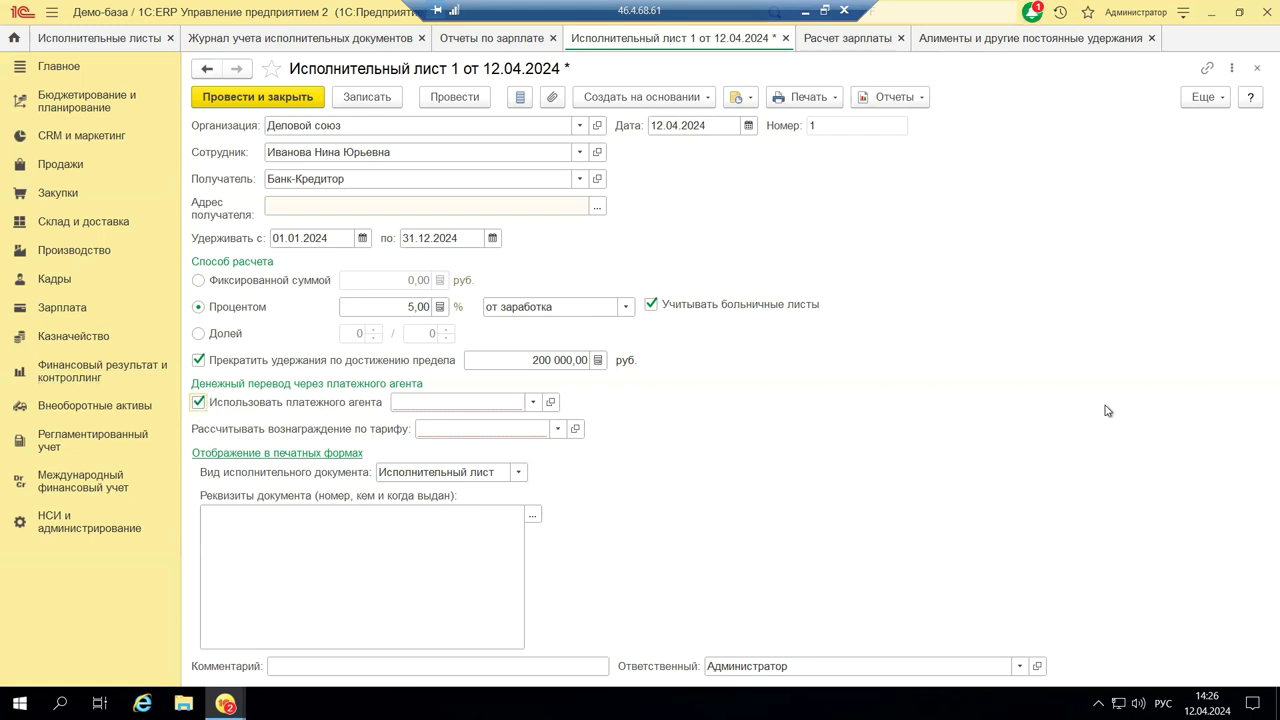
left_click(533, 402)
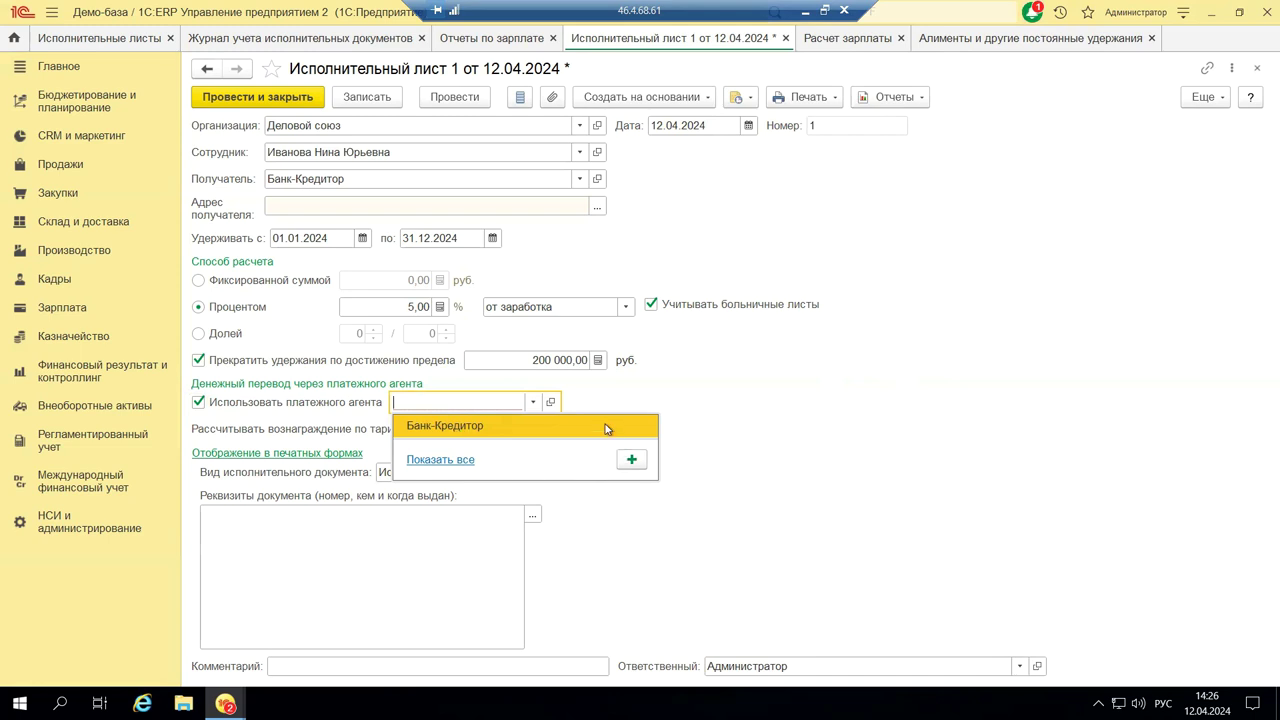
left_click(630, 388)
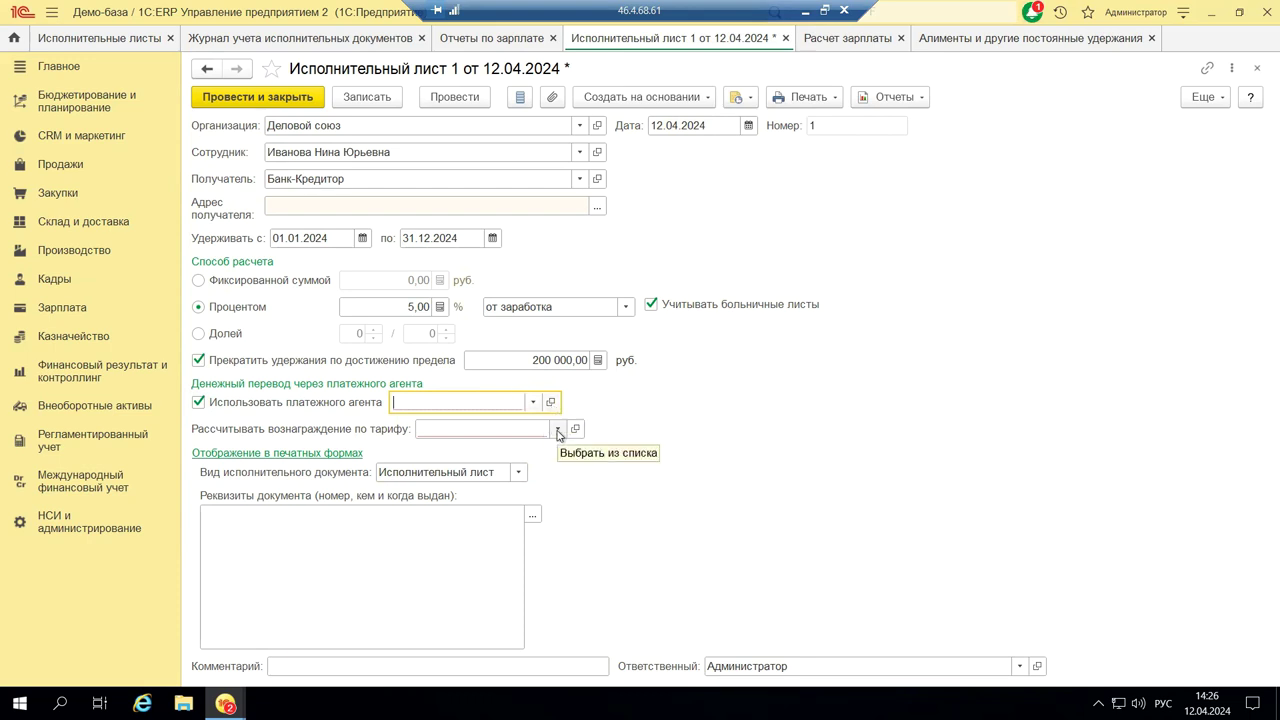
left_click(558, 430)
left_click(480, 474)
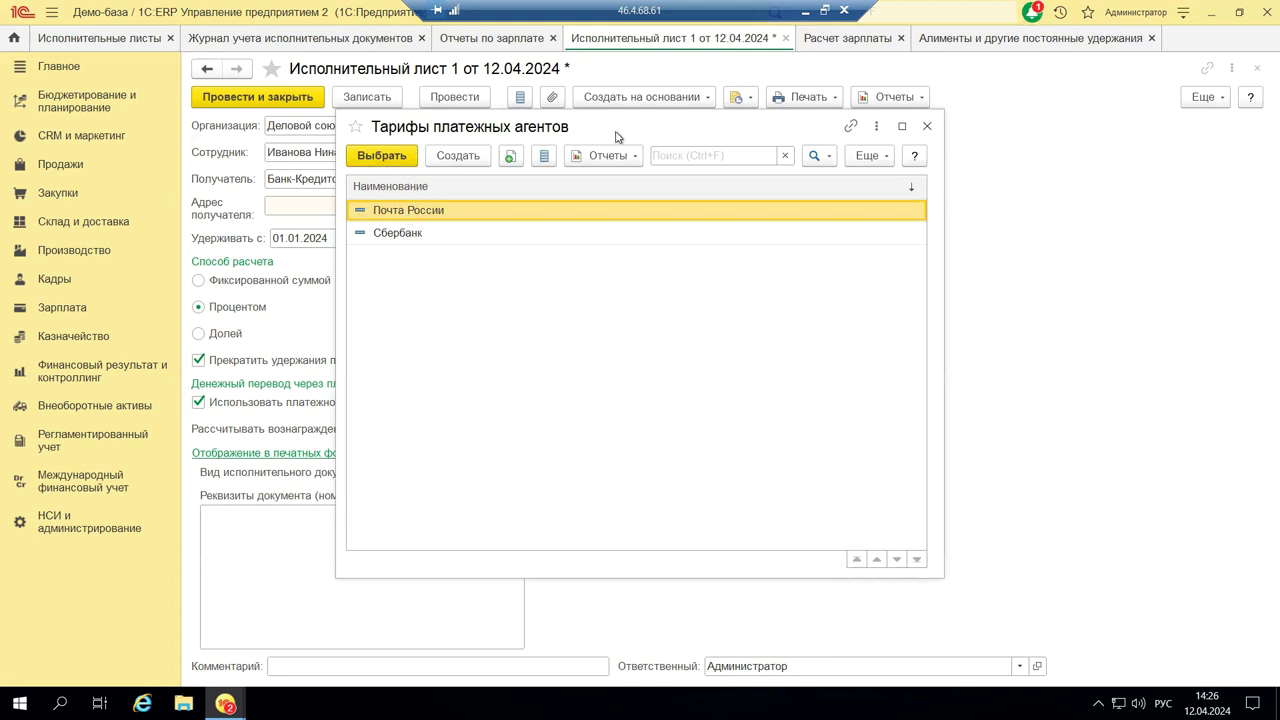
left_click(927, 127)
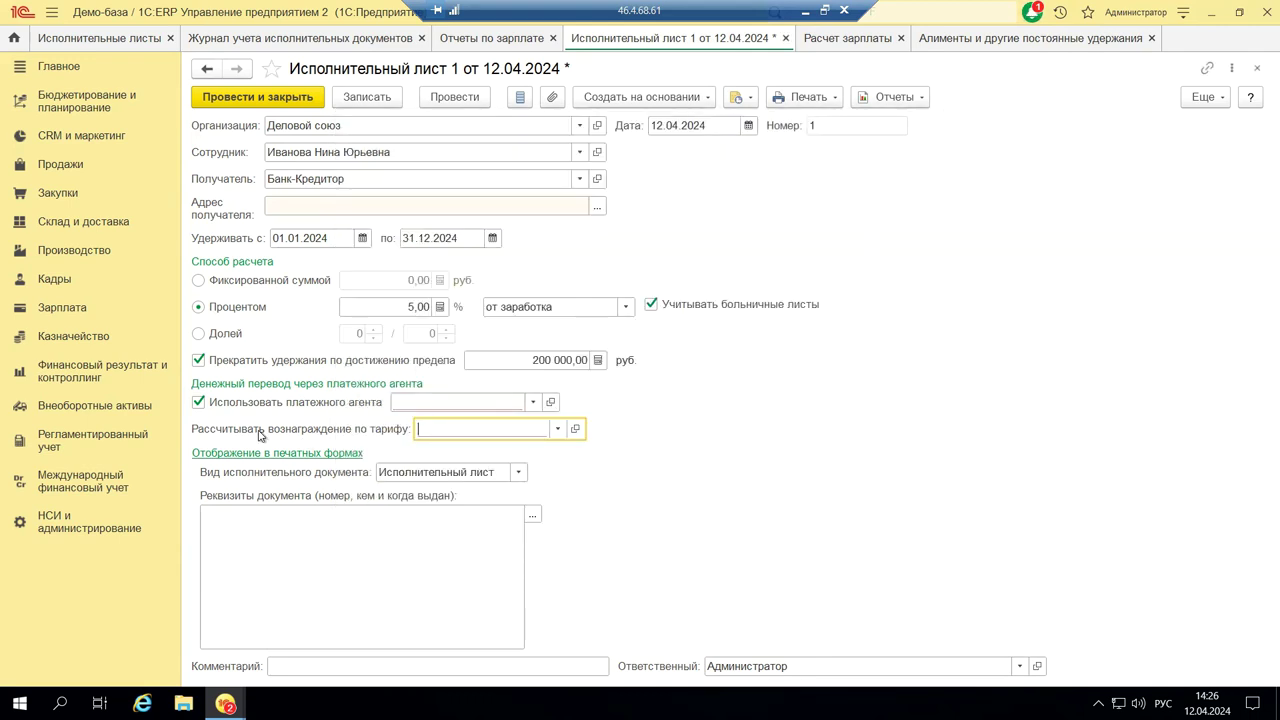
left_click(201, 402)
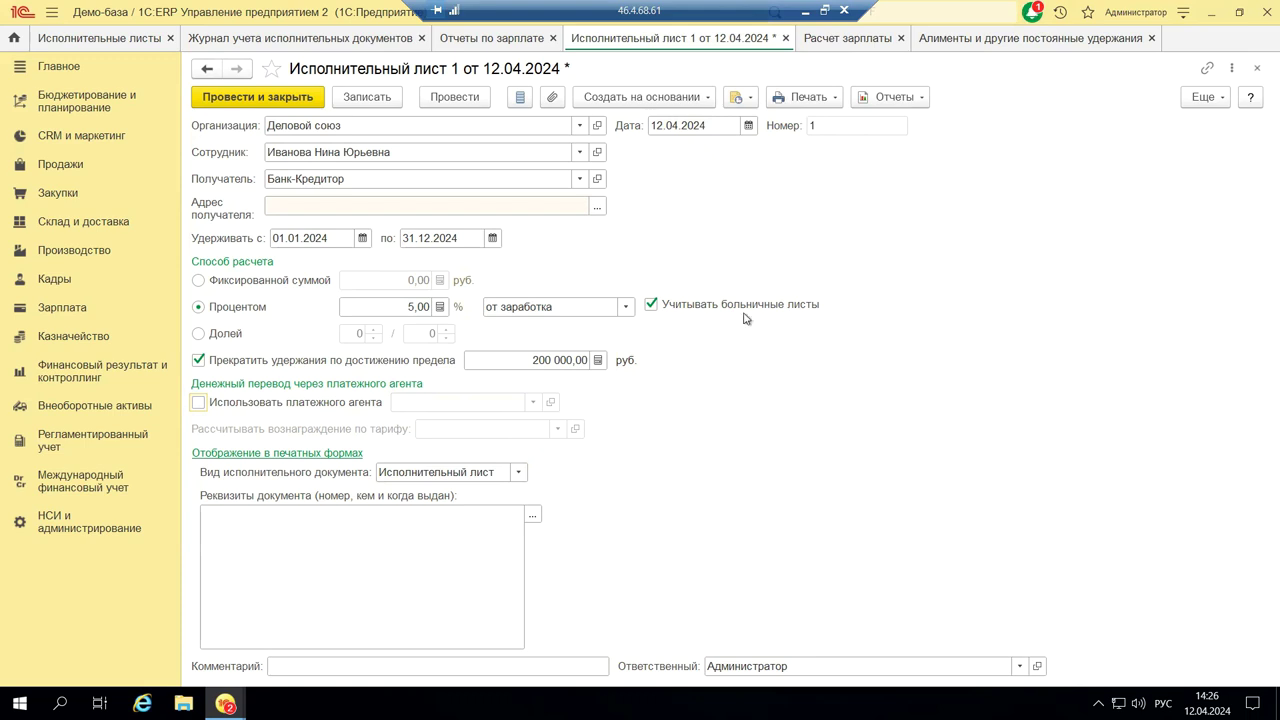
Save the writ of execution and generate its print form "Карточка учета исполнительных документов с оплатами", closing the form after reviewing it.
left_click(836, 98)
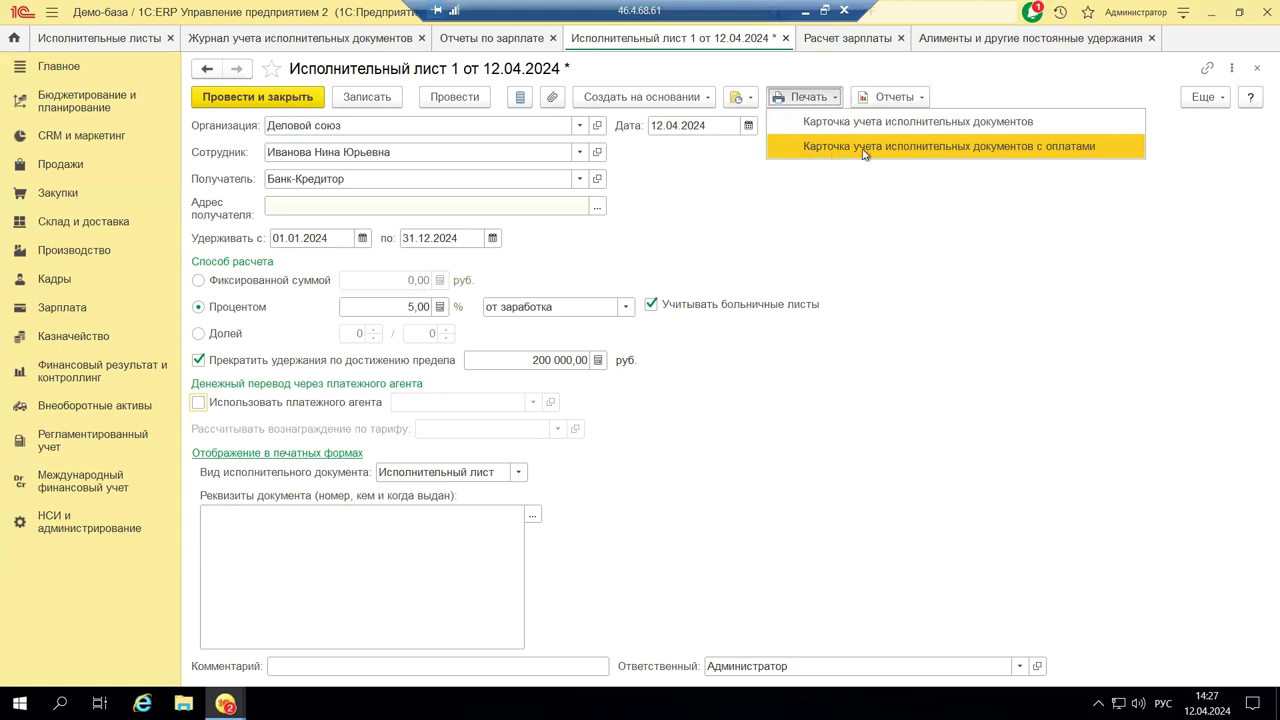
left_click(949, 147)
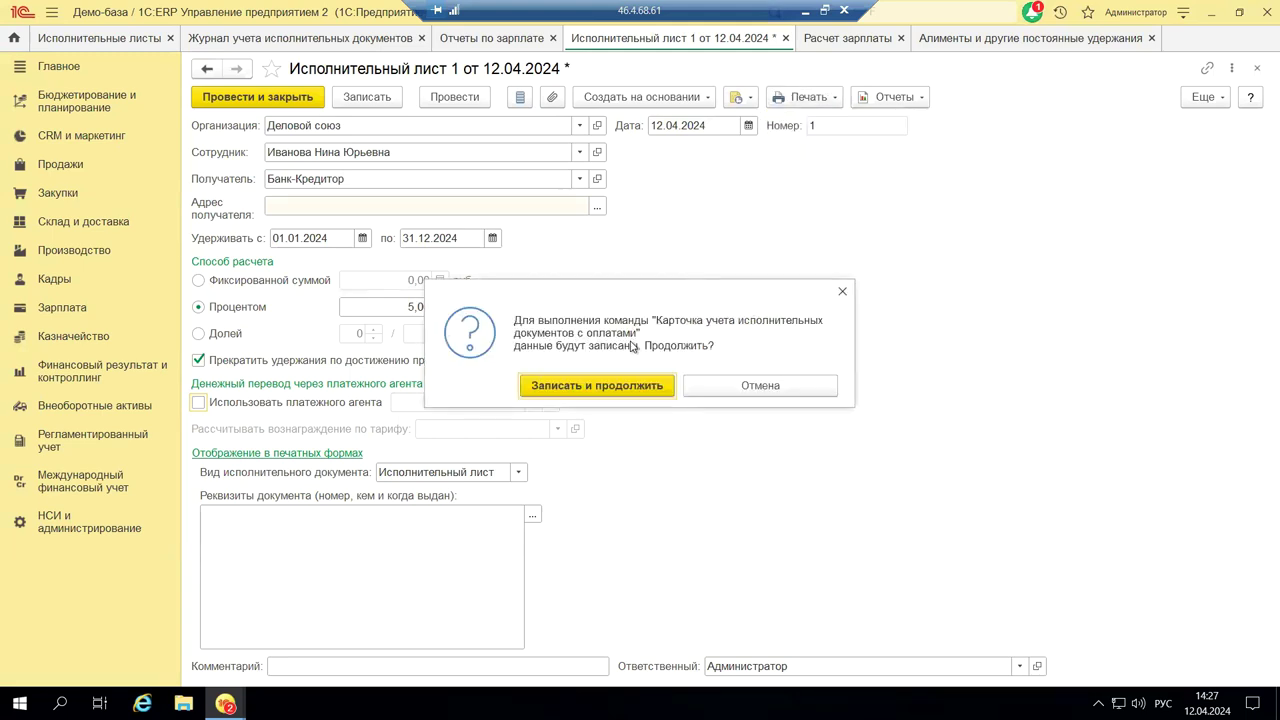
left_click(627, 388)
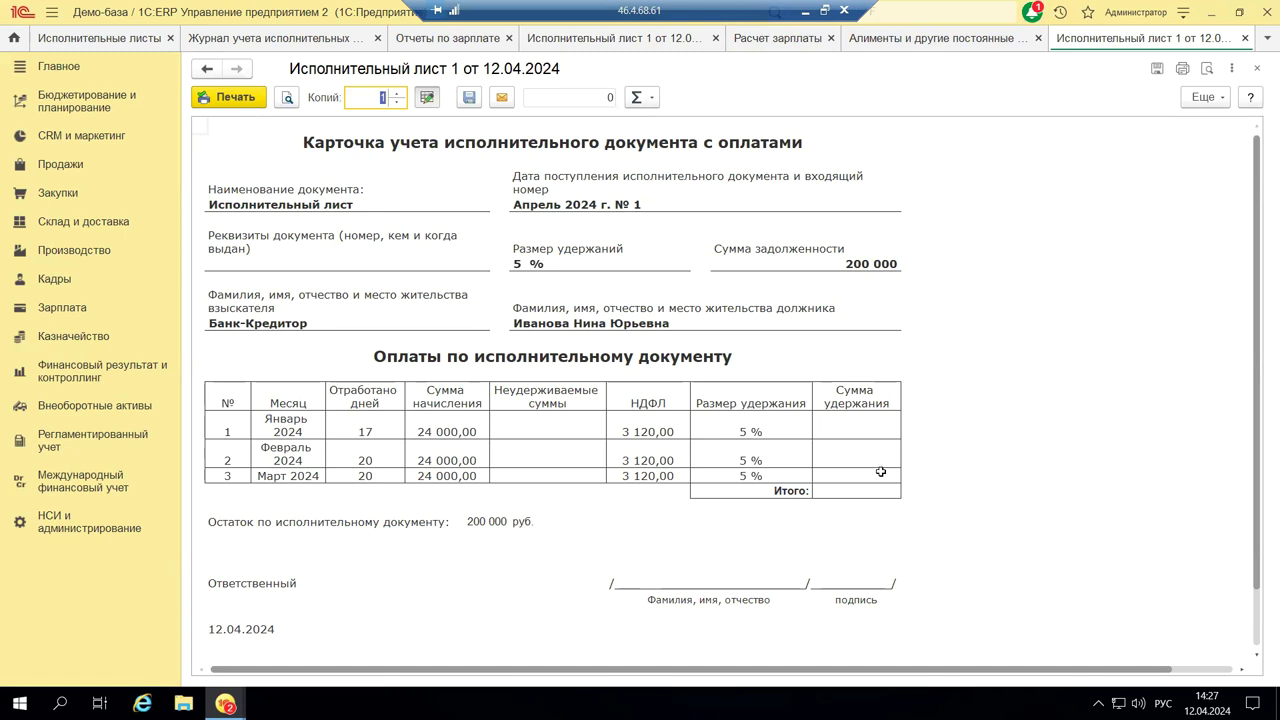
left_click(1257, 68)
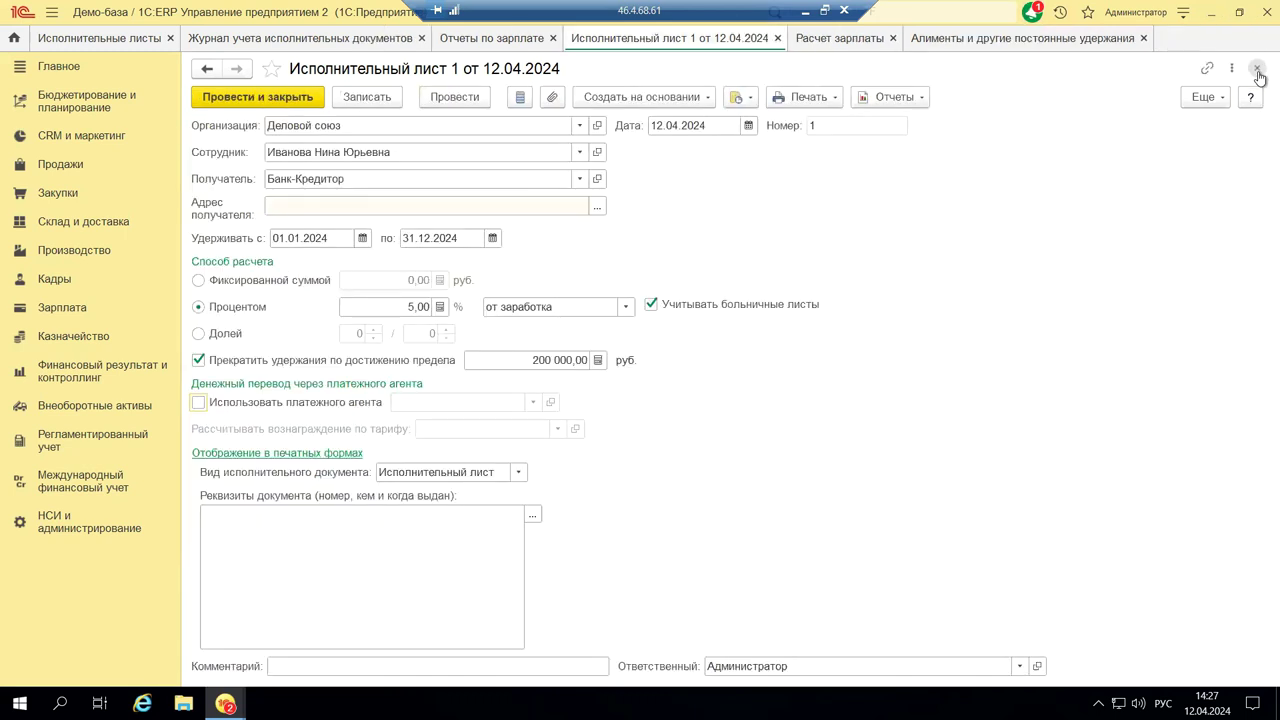
Generate the "Движения документа" report for the writ, review its register entries, close it and check the other available report.
left_click(903, 100)
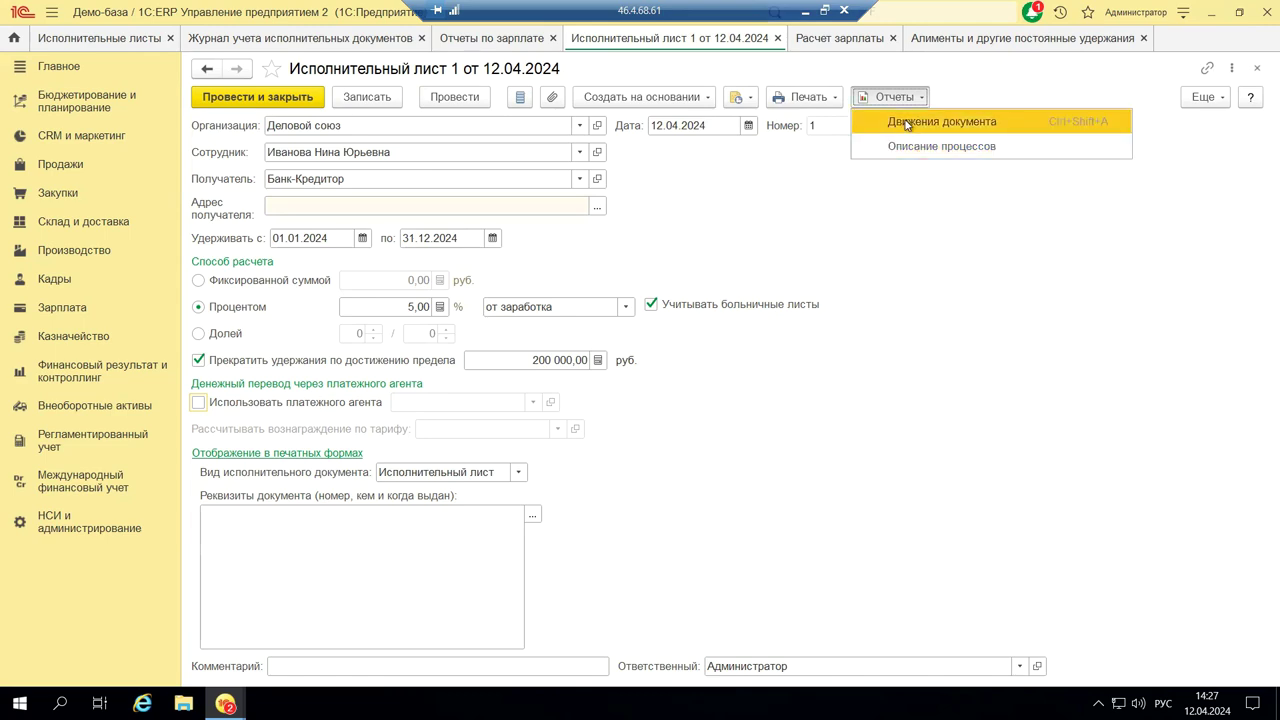
left_click(907, 123)
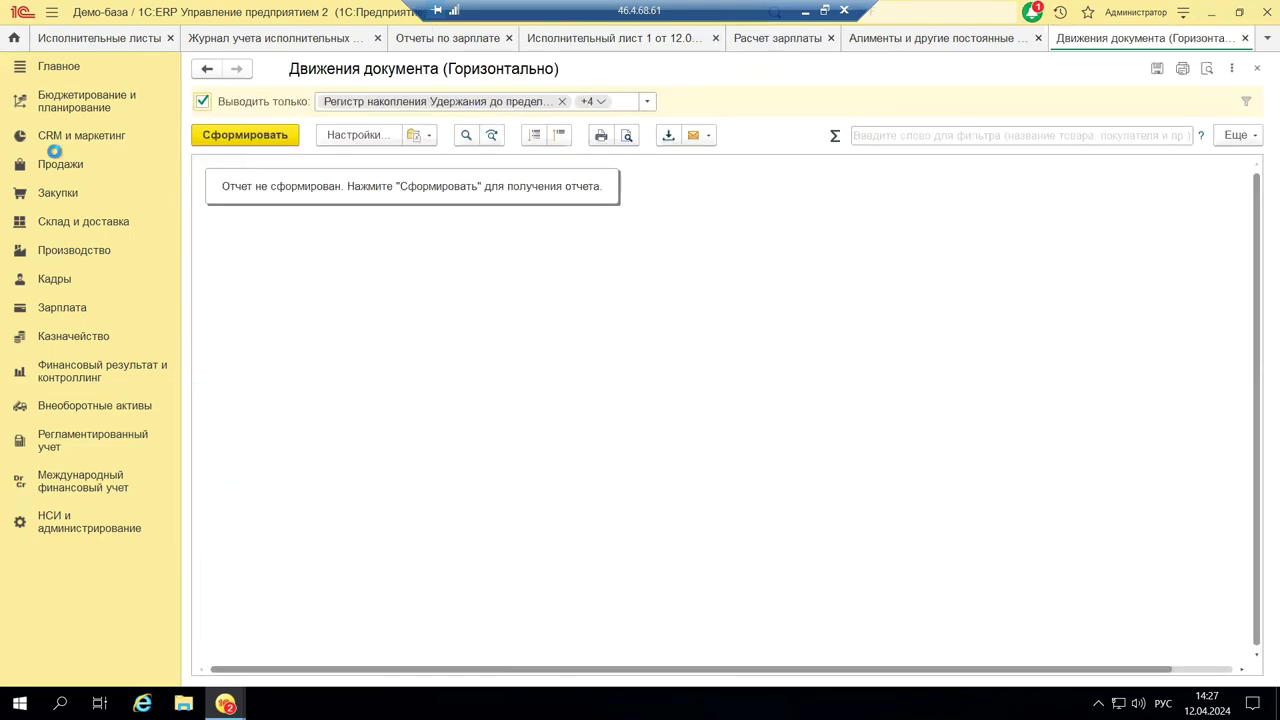
left_click(233, 138)
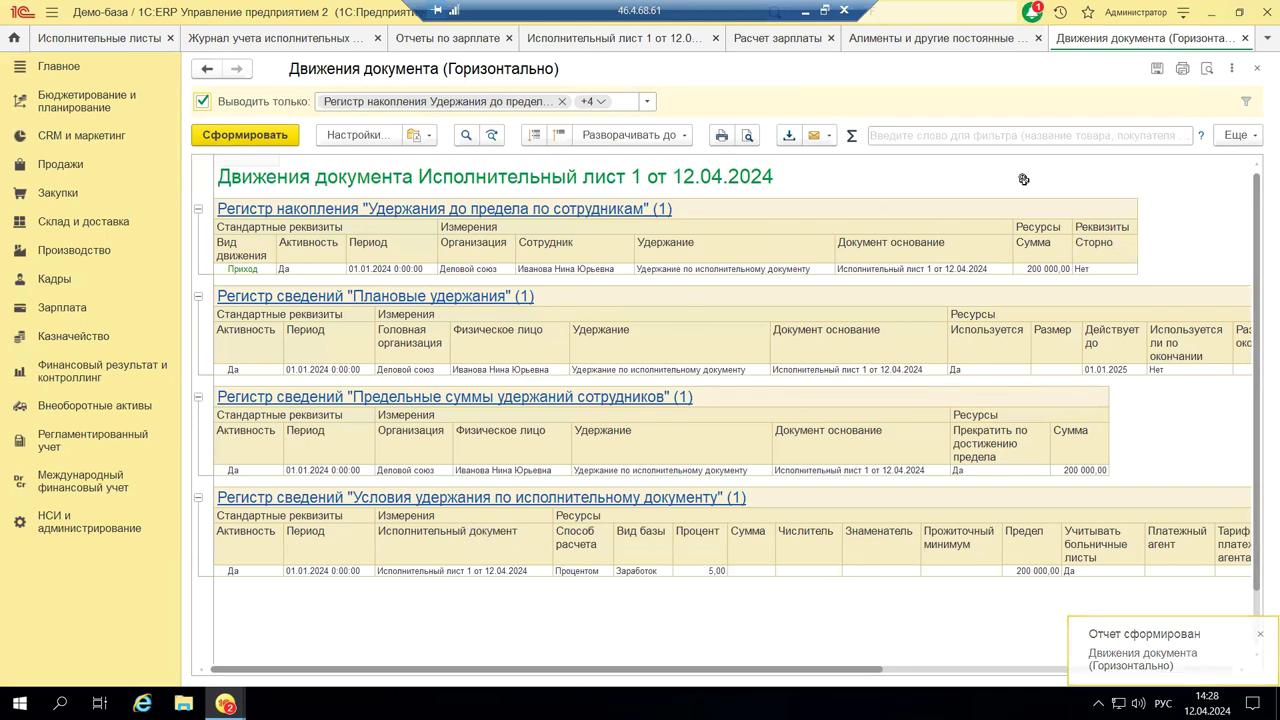
left_click(1245, 38)
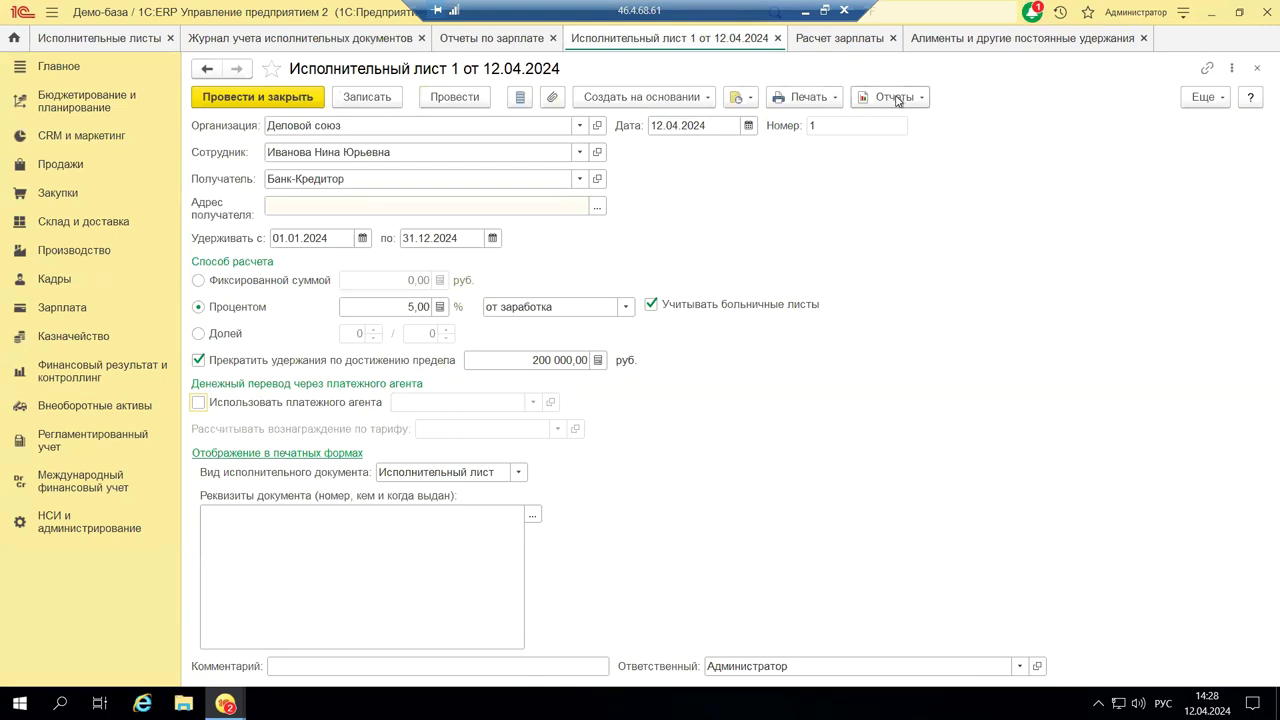
left_click(895, 97)
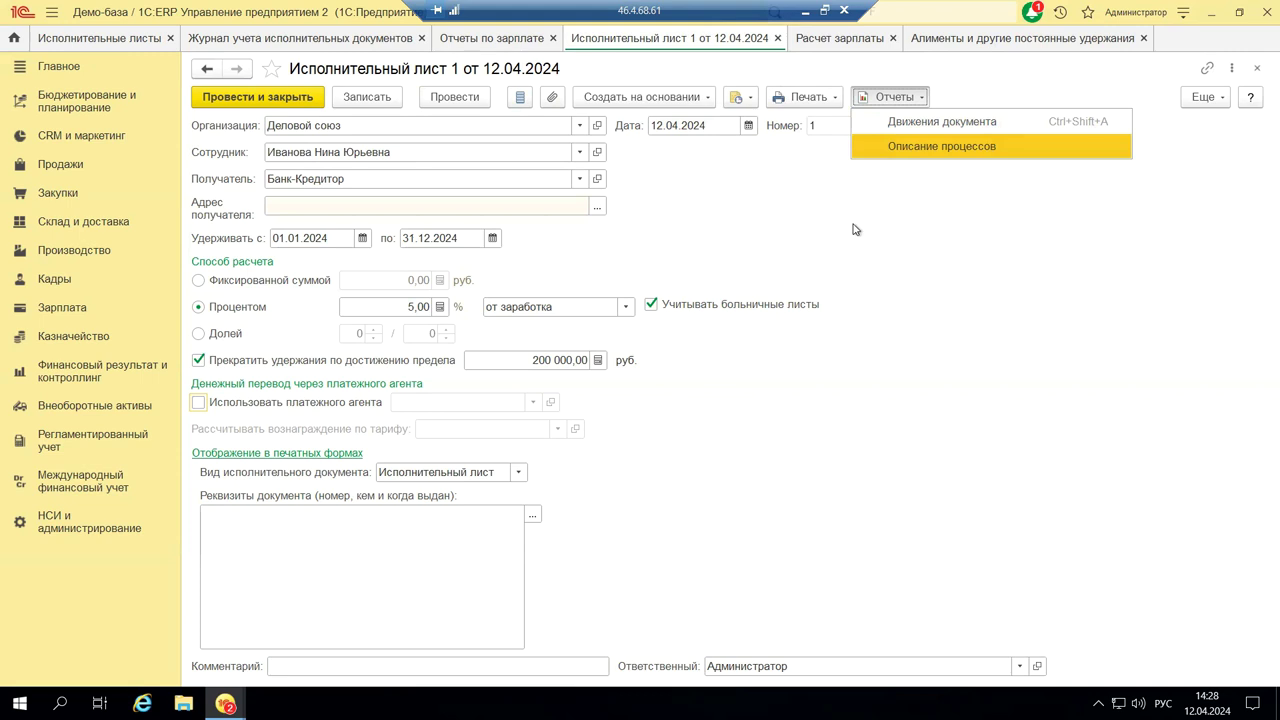
left_click(777, 190)
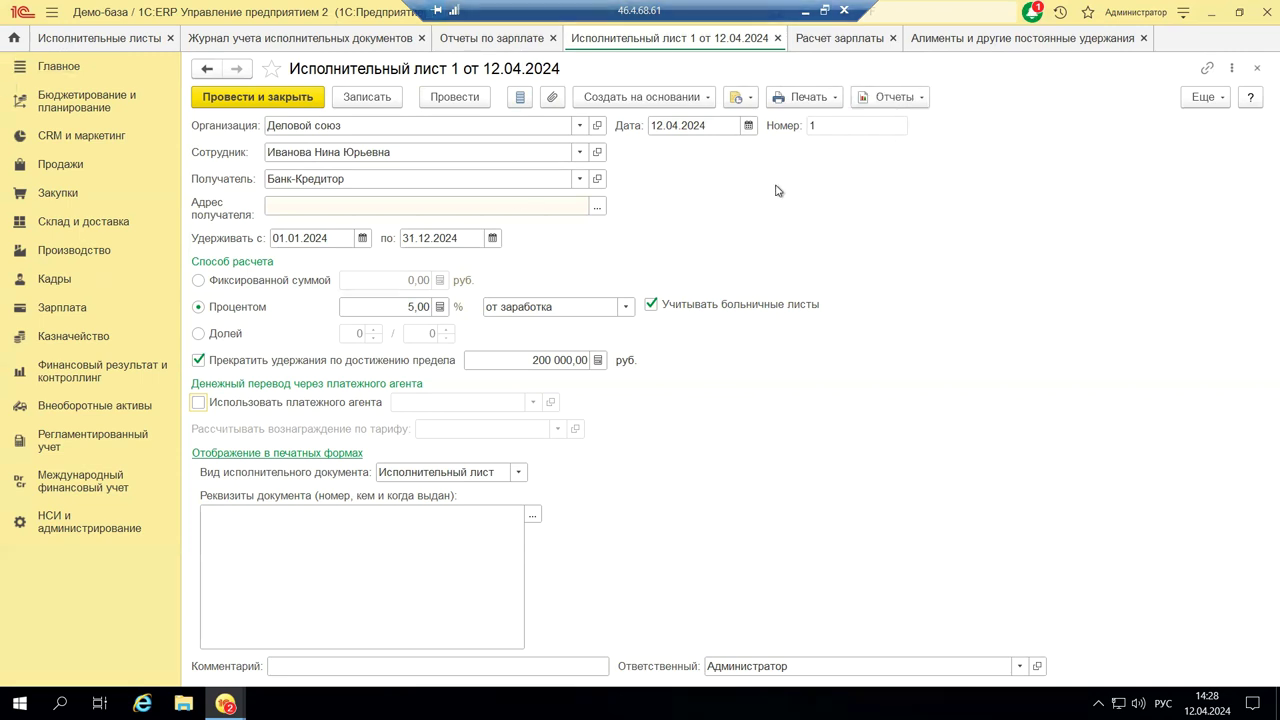
From the list of writs of execution, review a draft "Изменение исполнительного листа" based on the existing writ and close it unsaved.
left_click(632, 100)
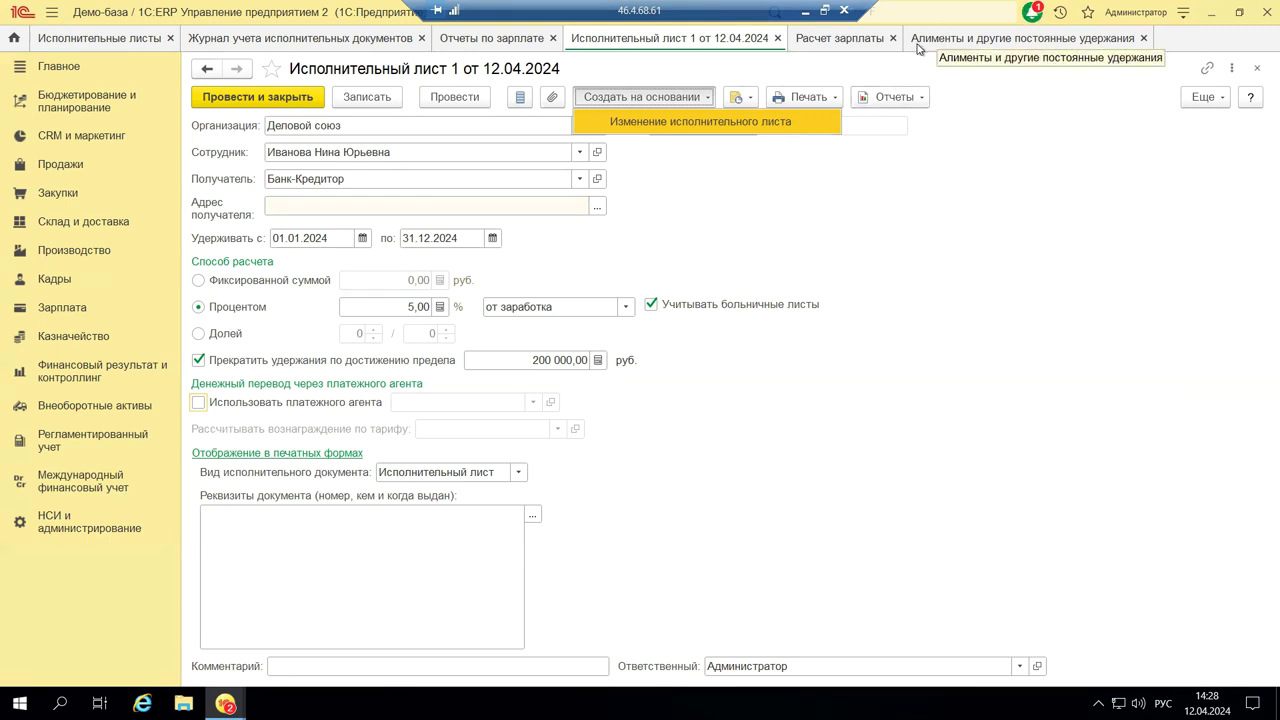
left_click(390, 38)
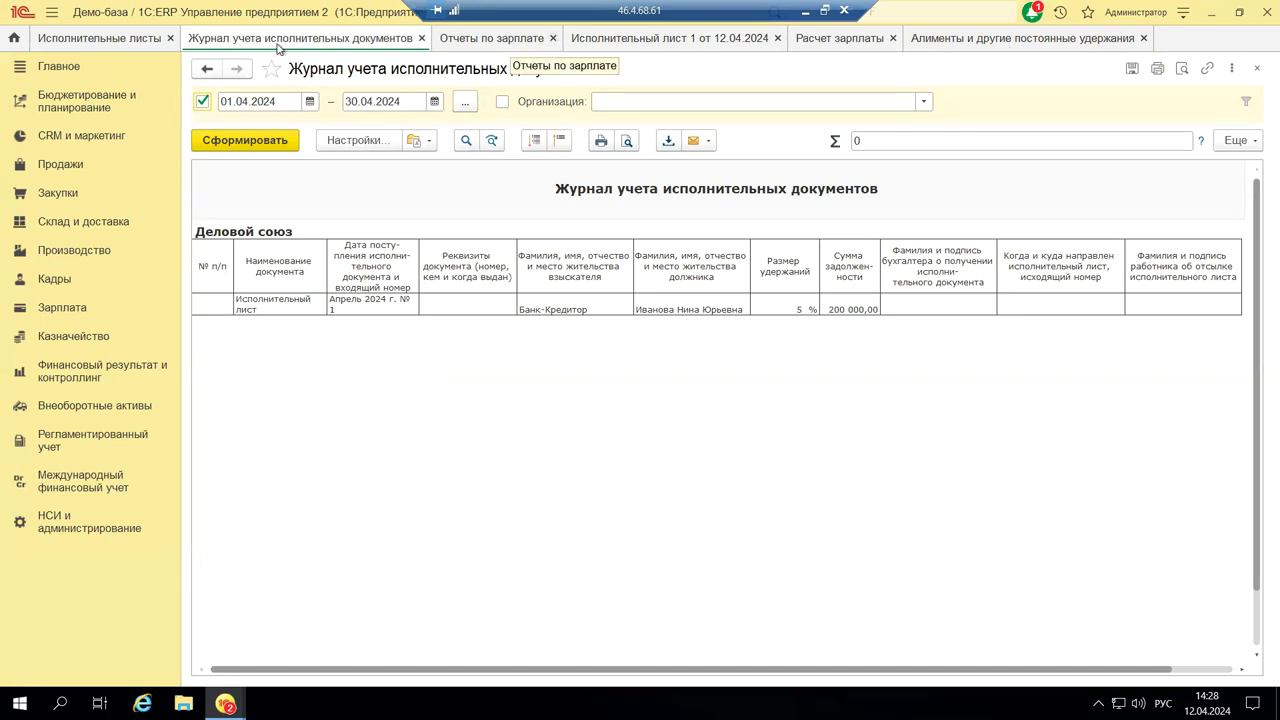
left_click(84, 40)
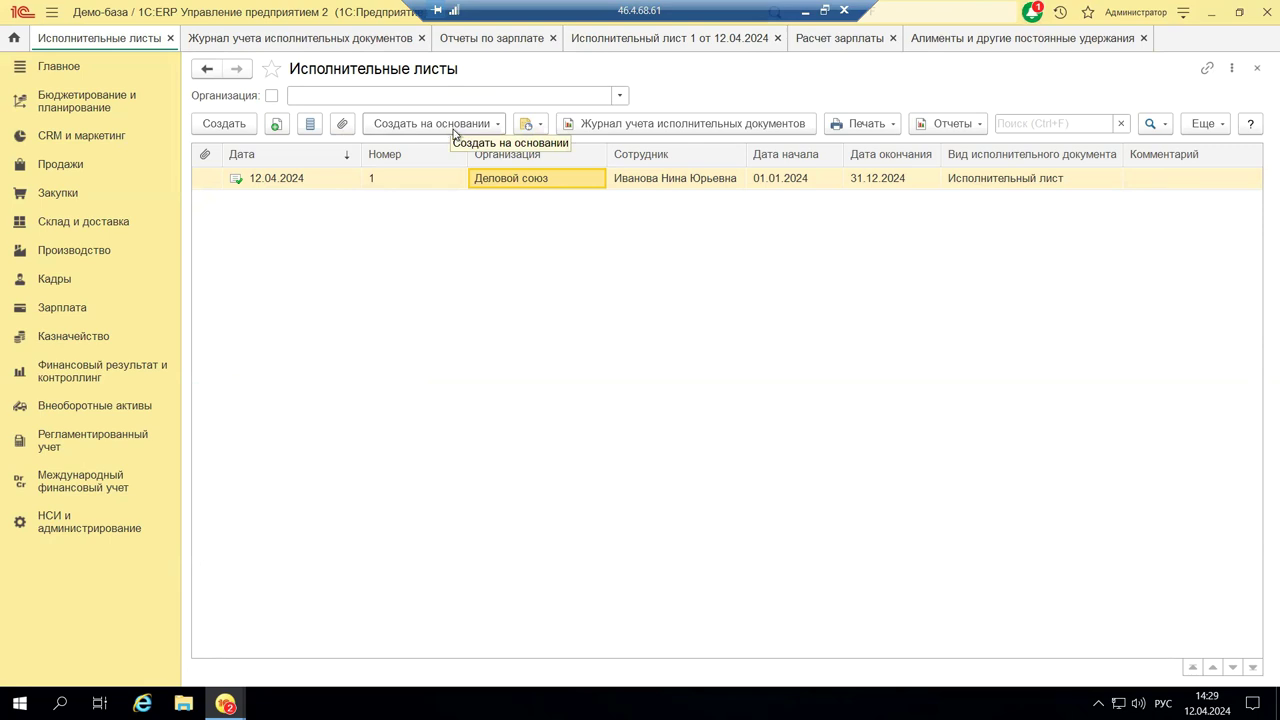
left_click(497, 126)
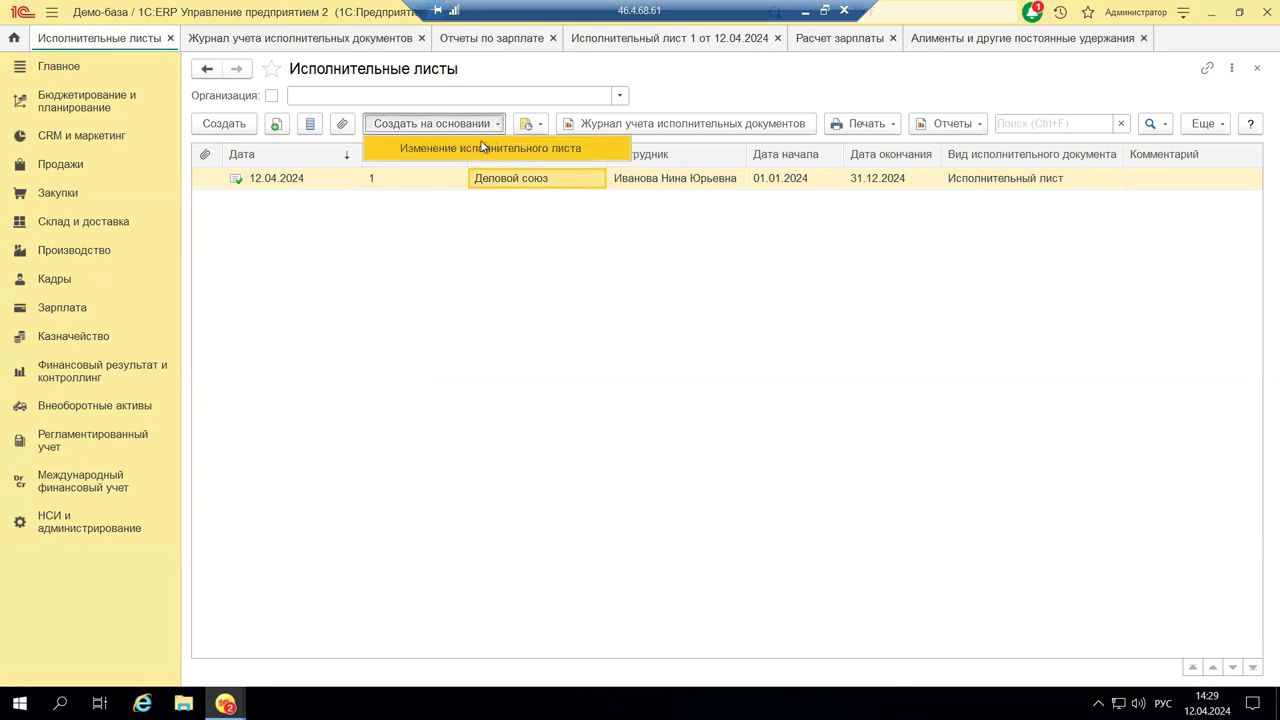
left_click(483, 149)
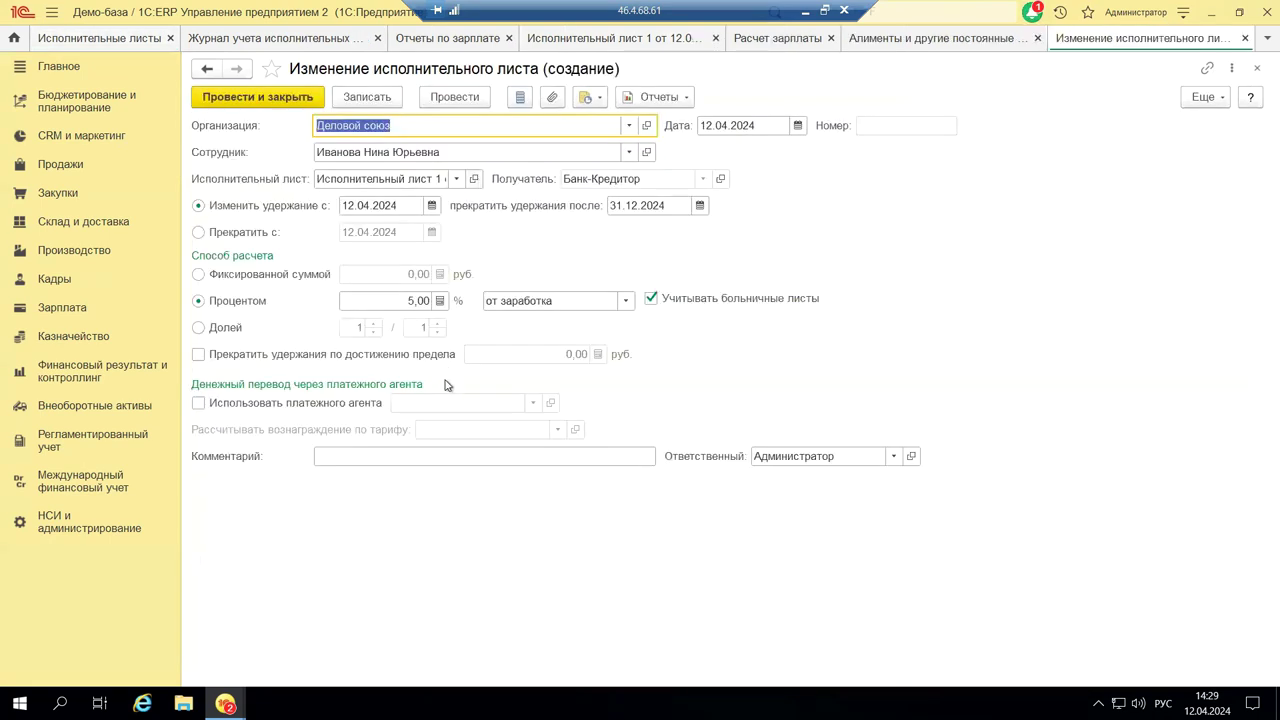
left_click(1245, 38)
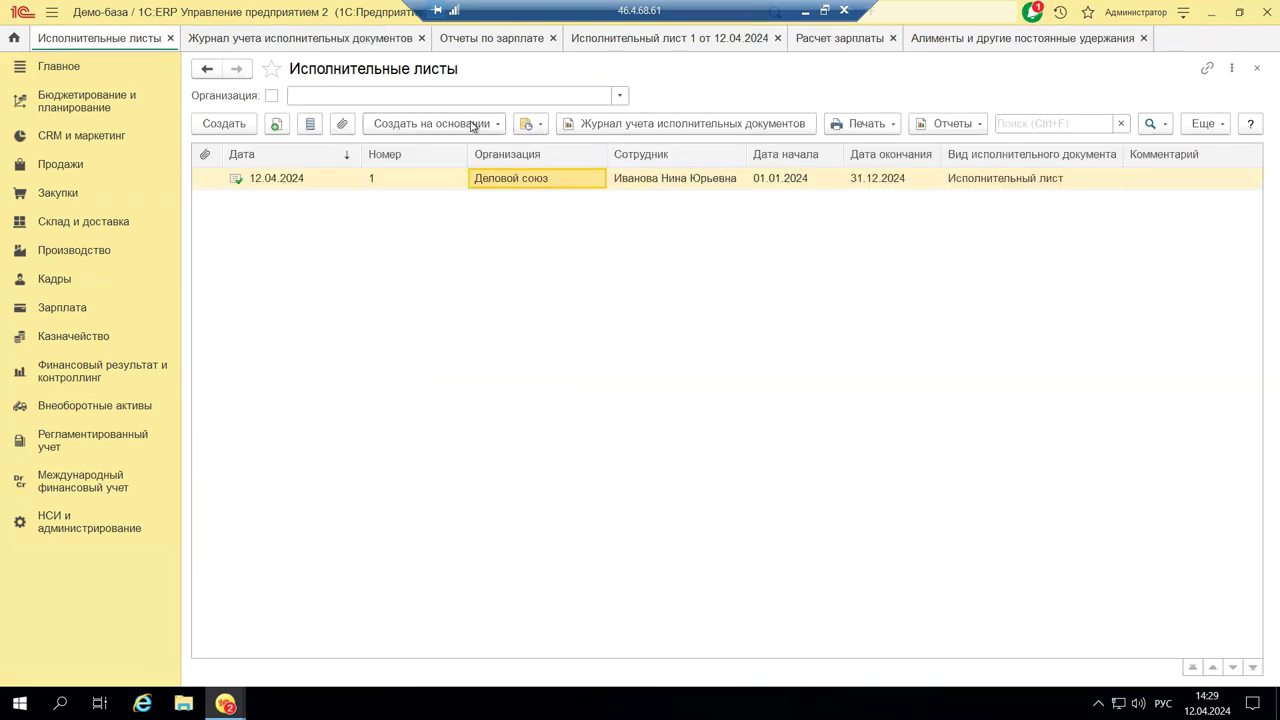
left_click(481, 128)
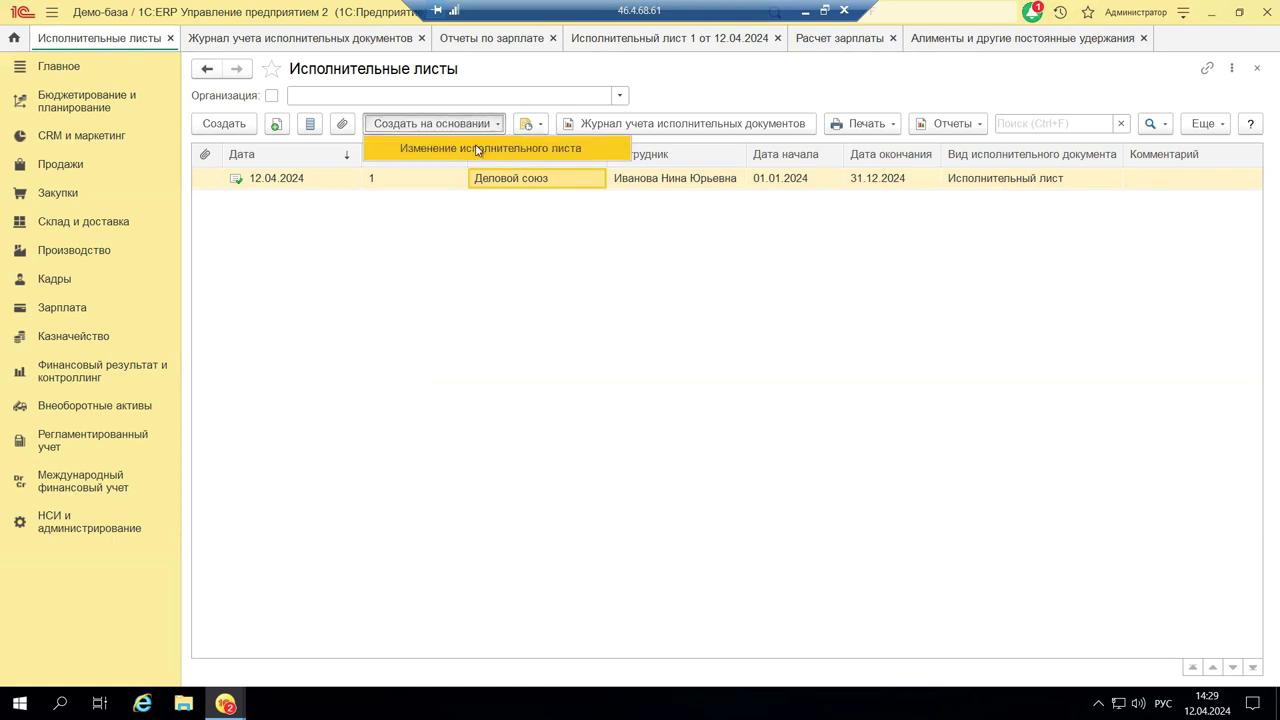
left_click(476, 148)
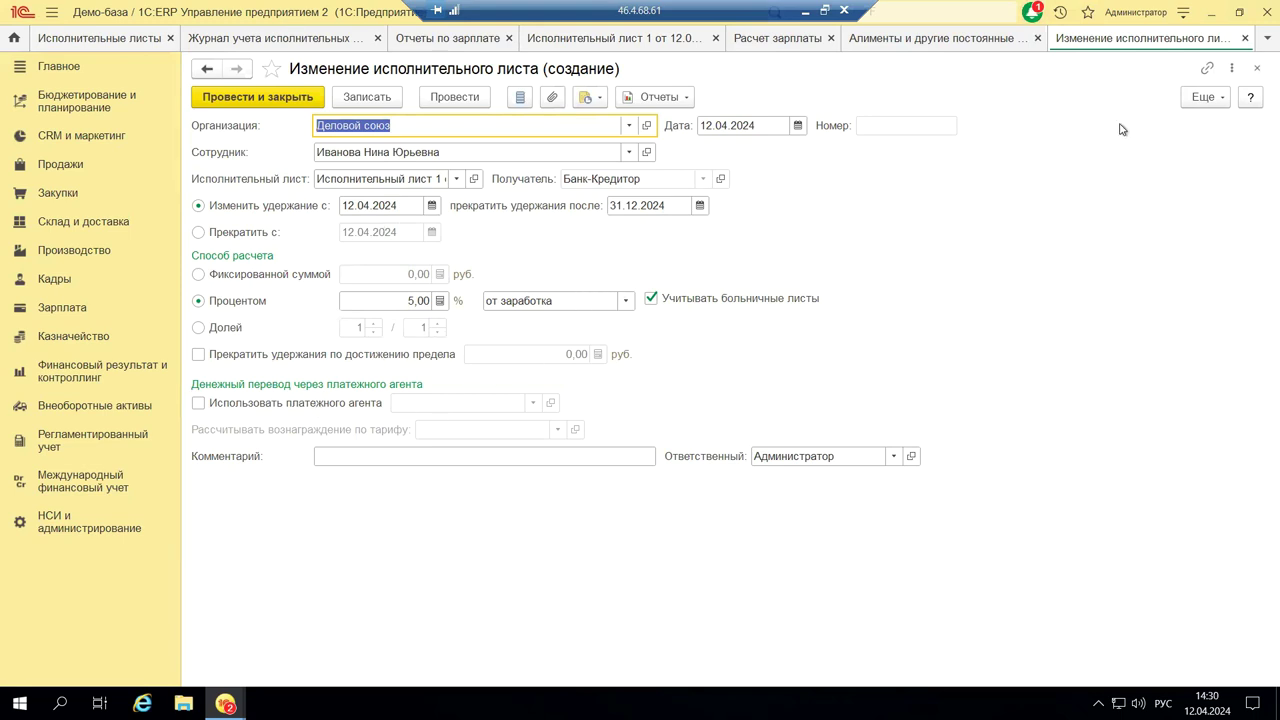
left_click(1259, 69)
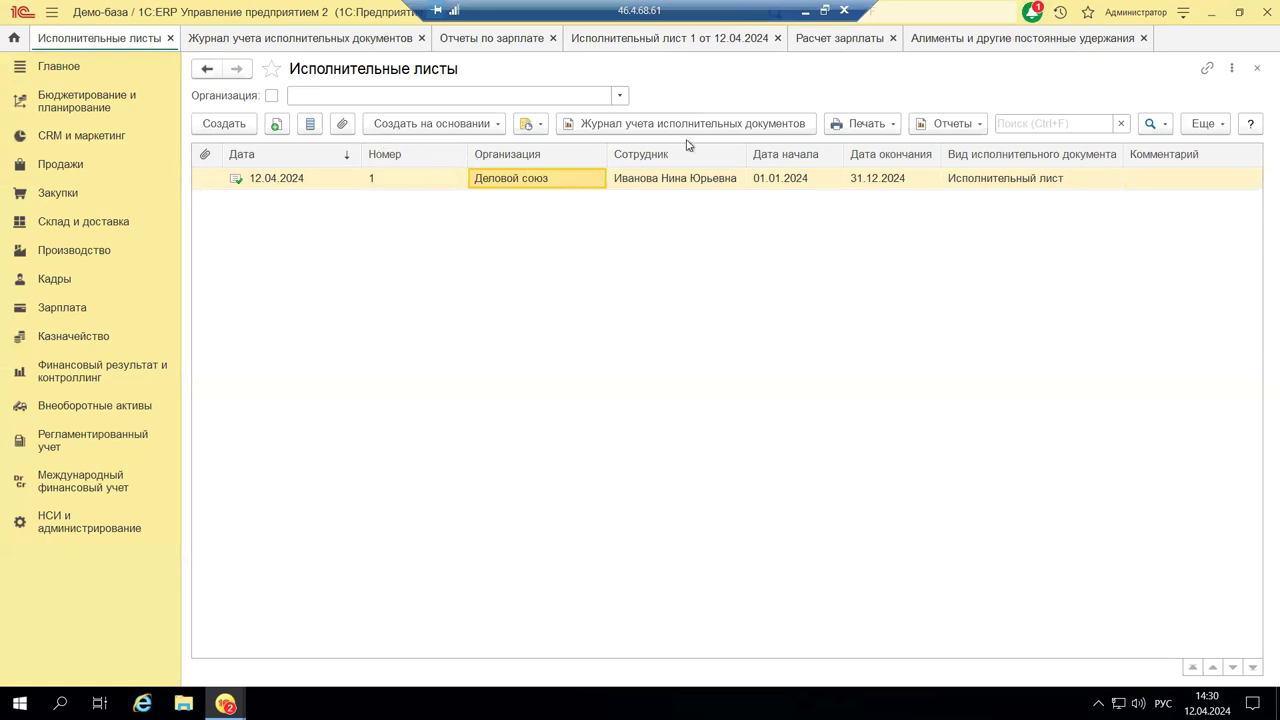
Close the writs list, the executive documents journal, the open writ and the alimony and other permanent deductions list.
left_click(1259, 69)
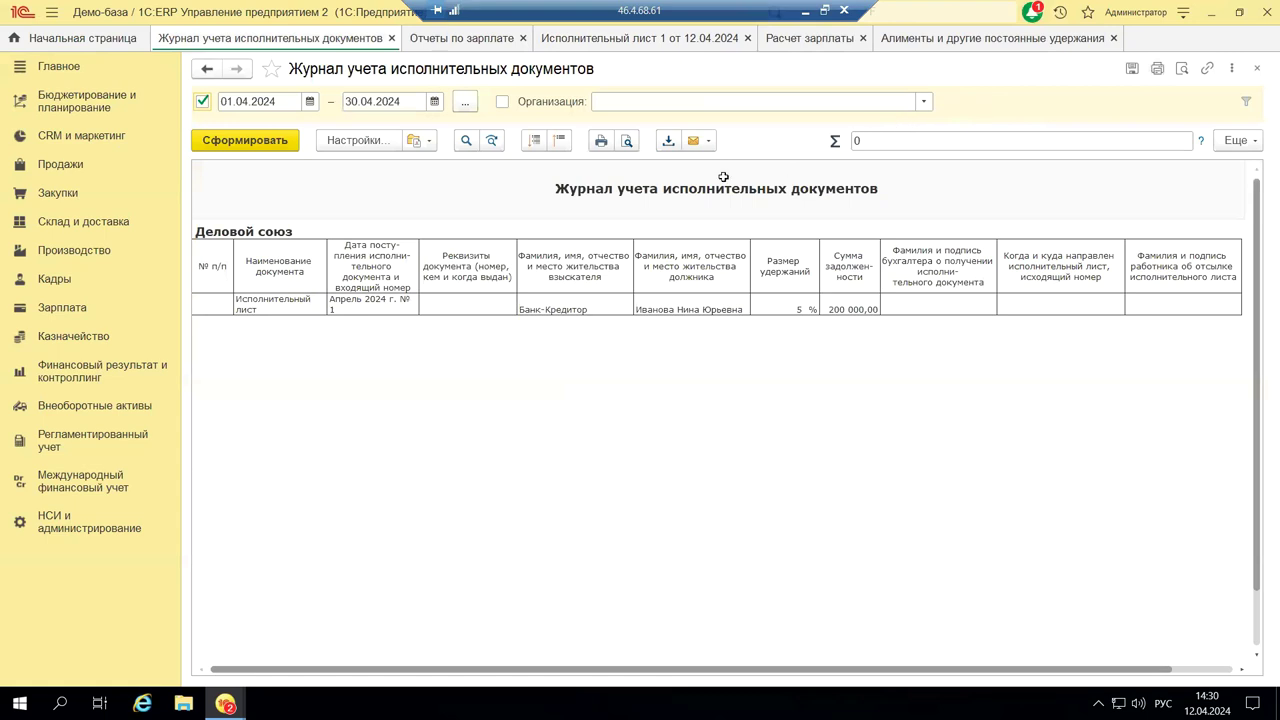
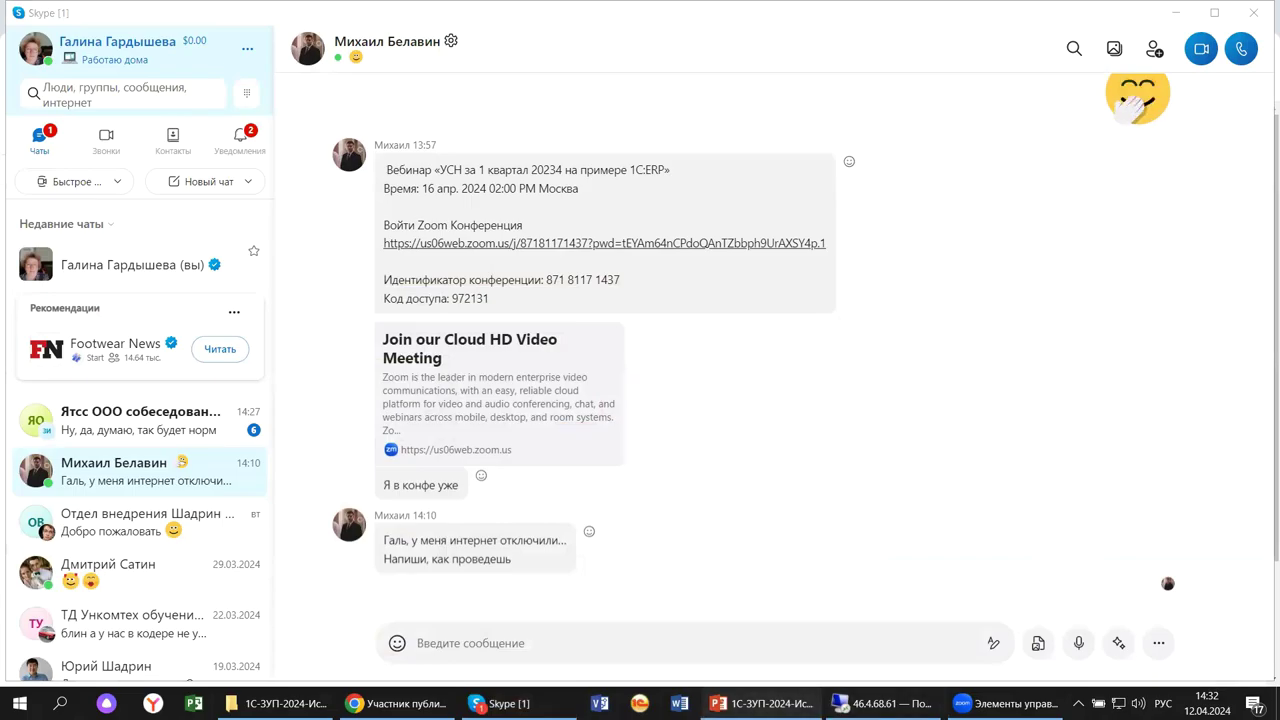
left_click(880, 703)
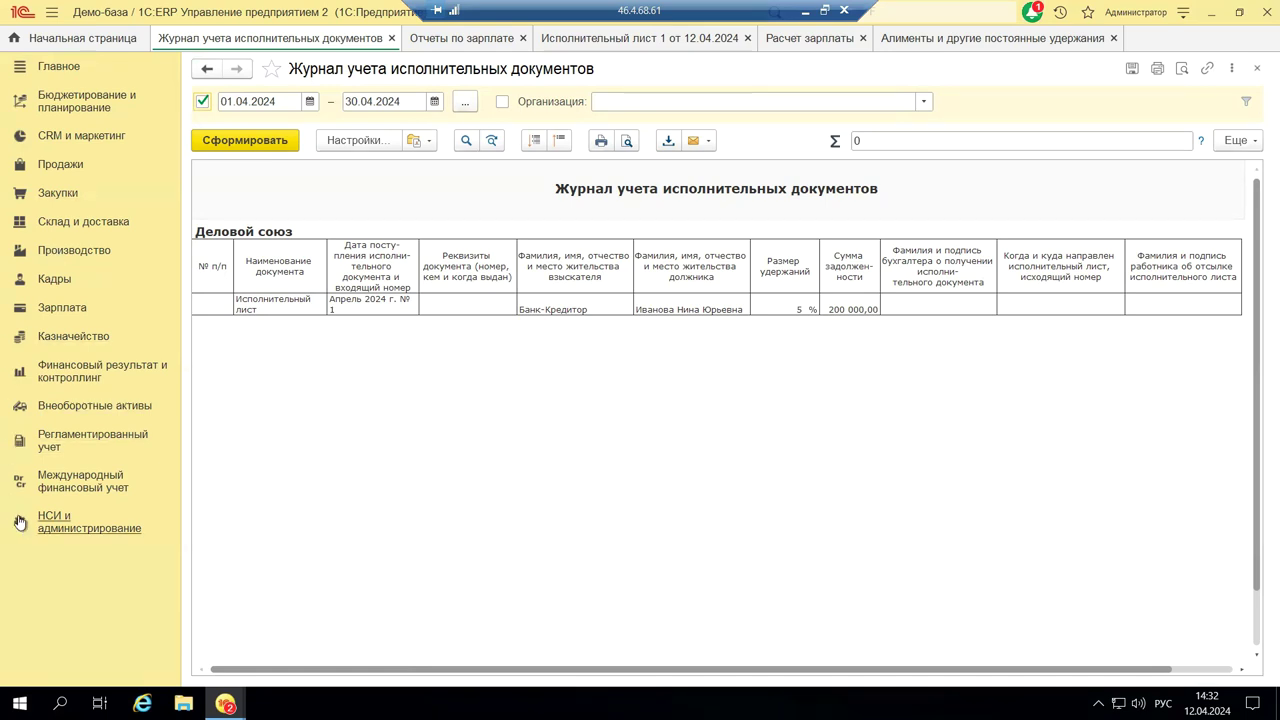
left_click(1256, 68)
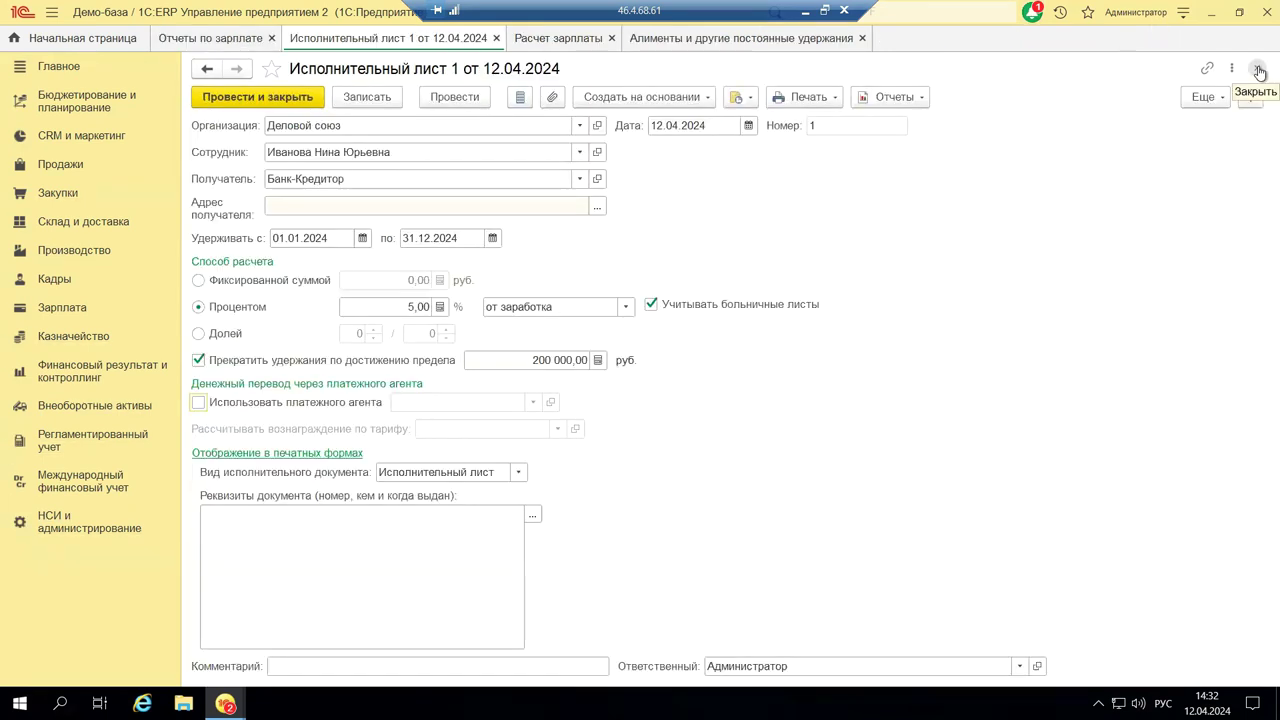
left_click(1257, 69)
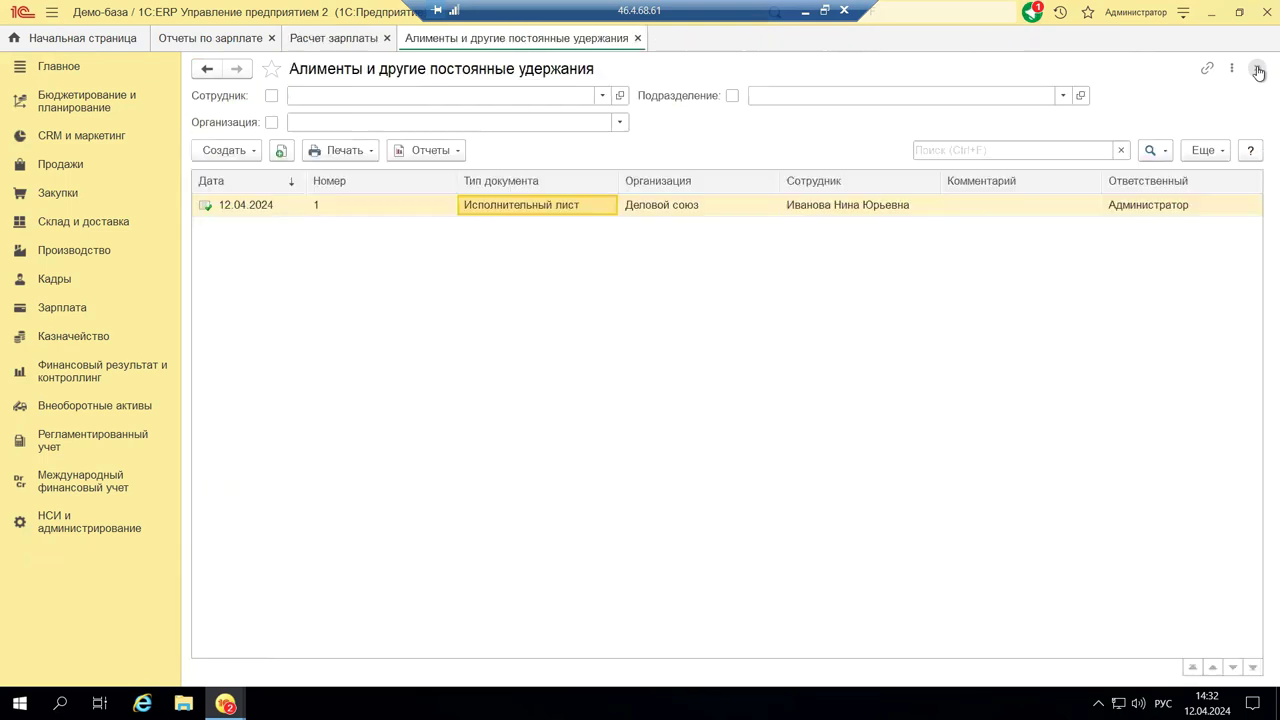
left_click(1257, 69)
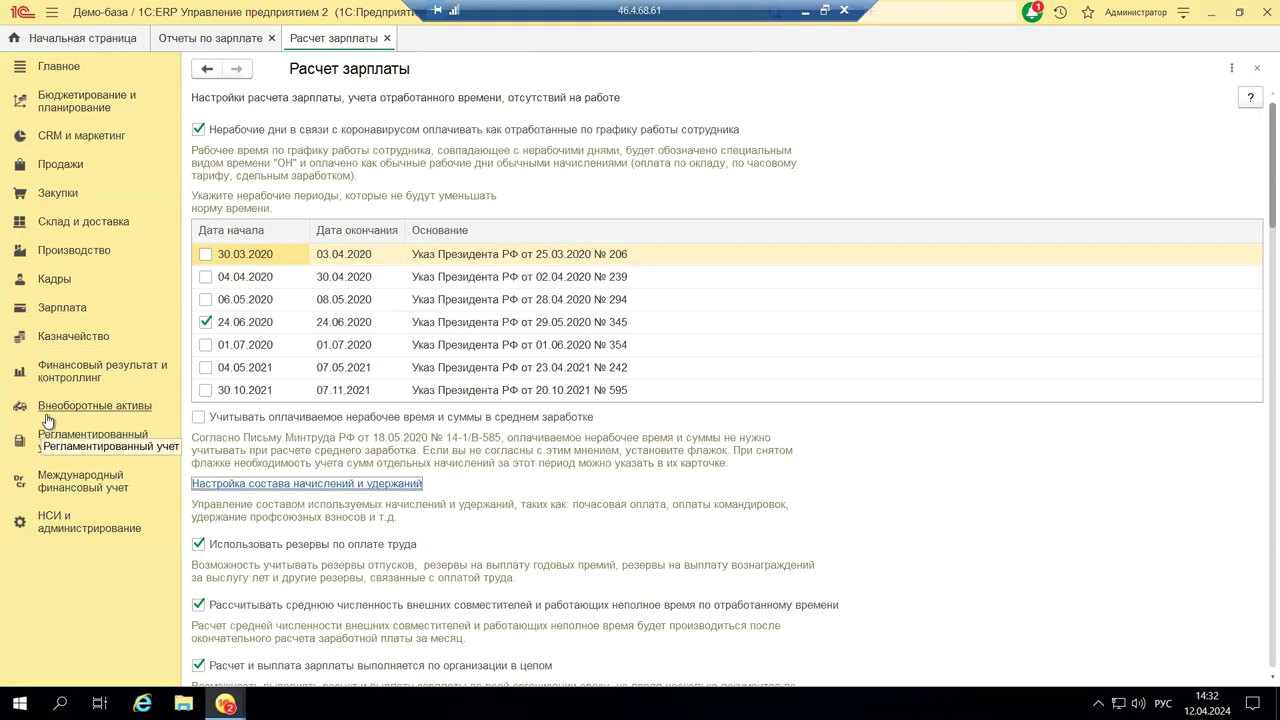
Examine the deduction commands in the payroll section, and open the payroll reports page to view the deduction reports.
left_click(47, 308)
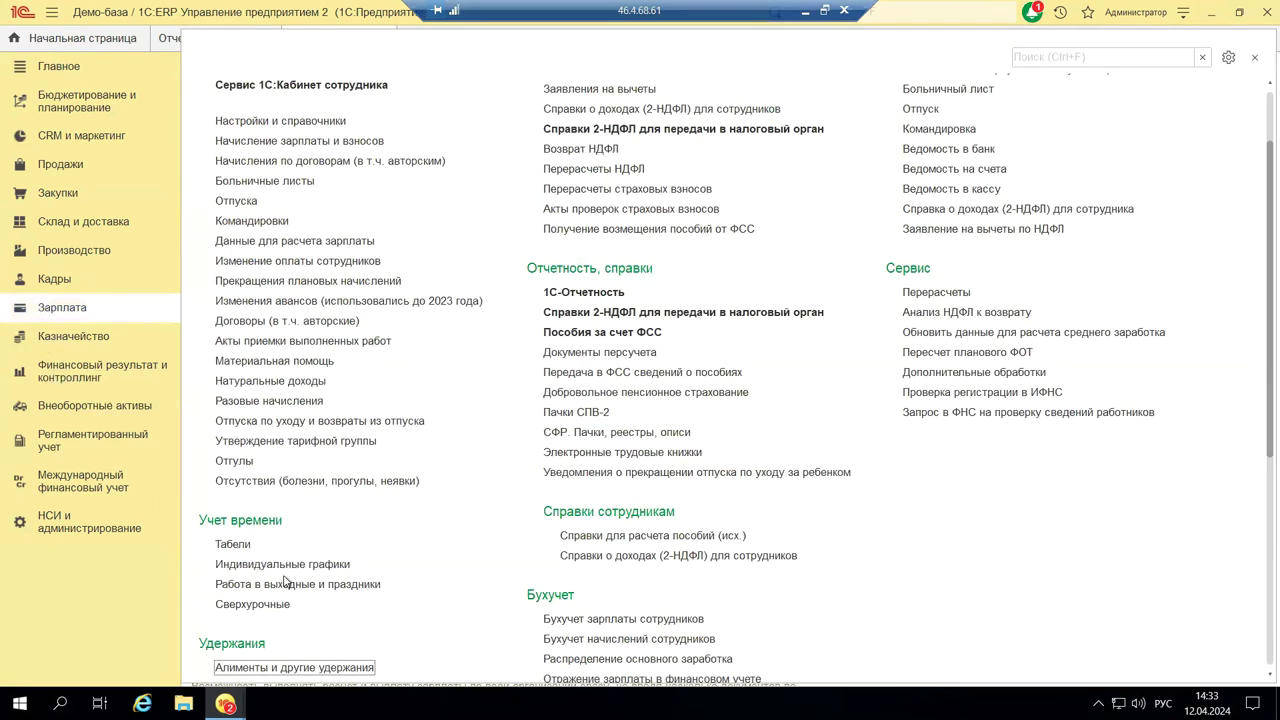
scroll(377, 652, "down", 4)
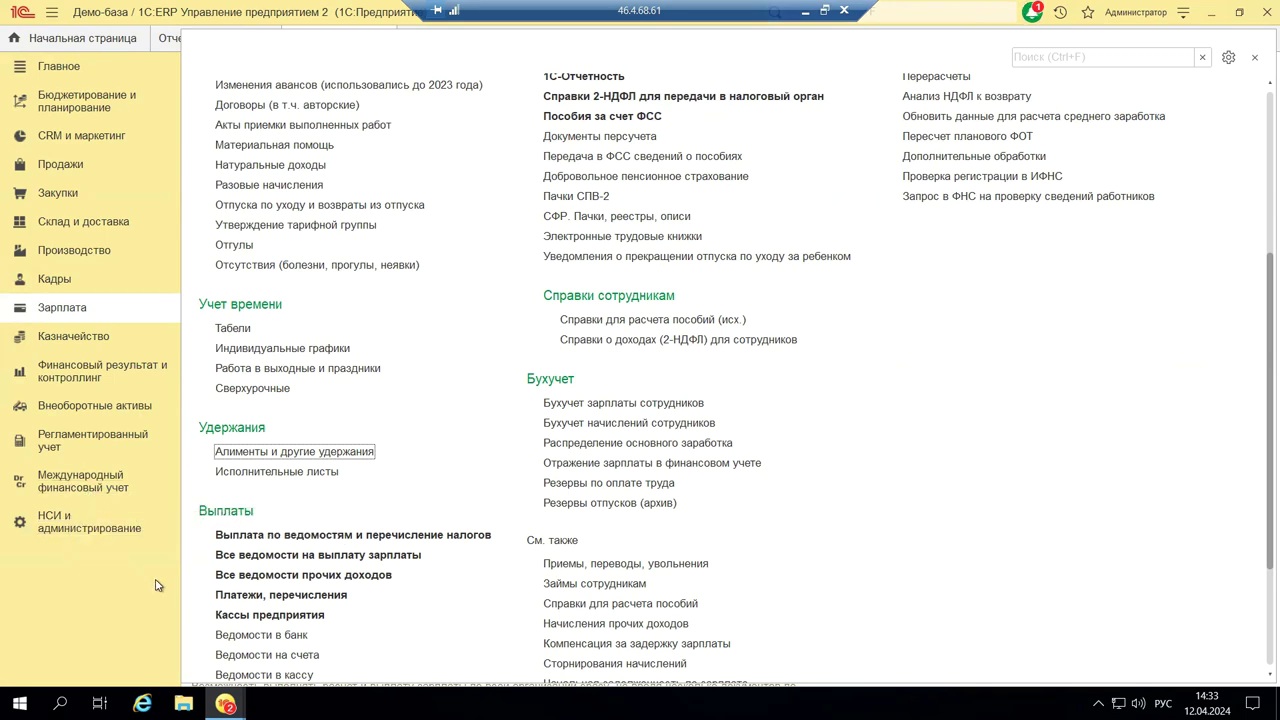
scroll(283, 597, "up", 3)
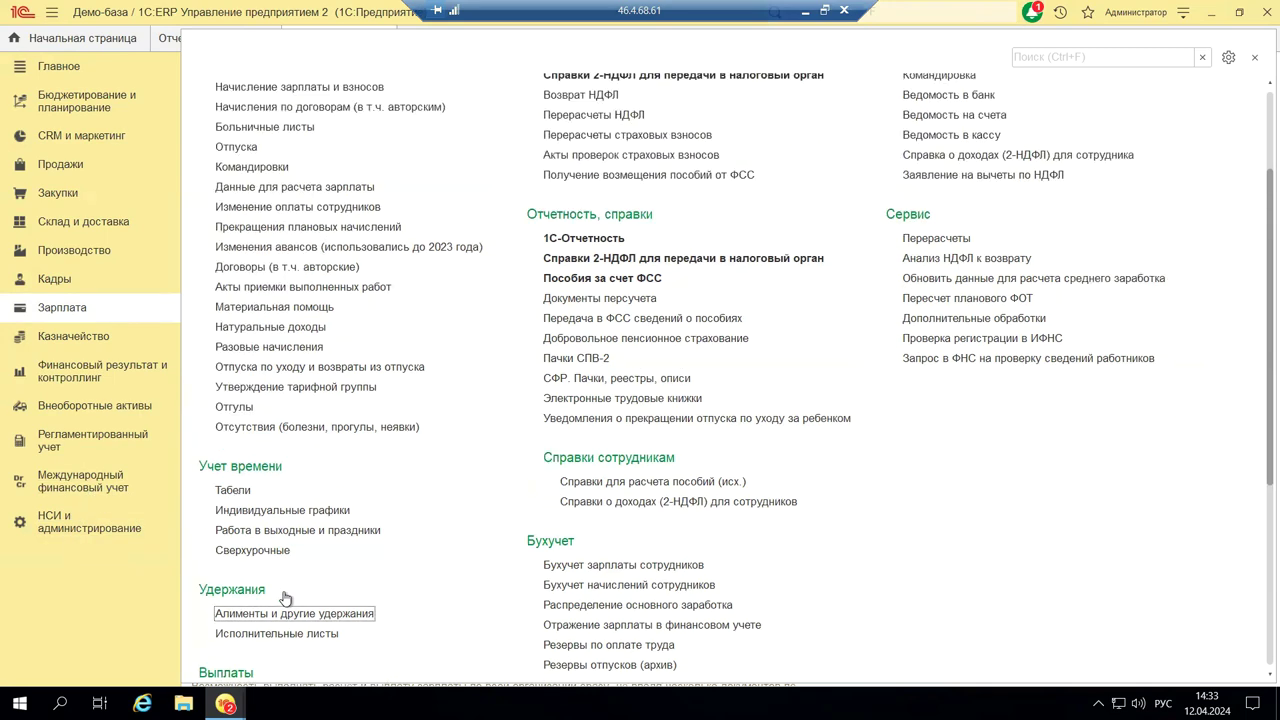
scroll(285, 598, "up", 3)
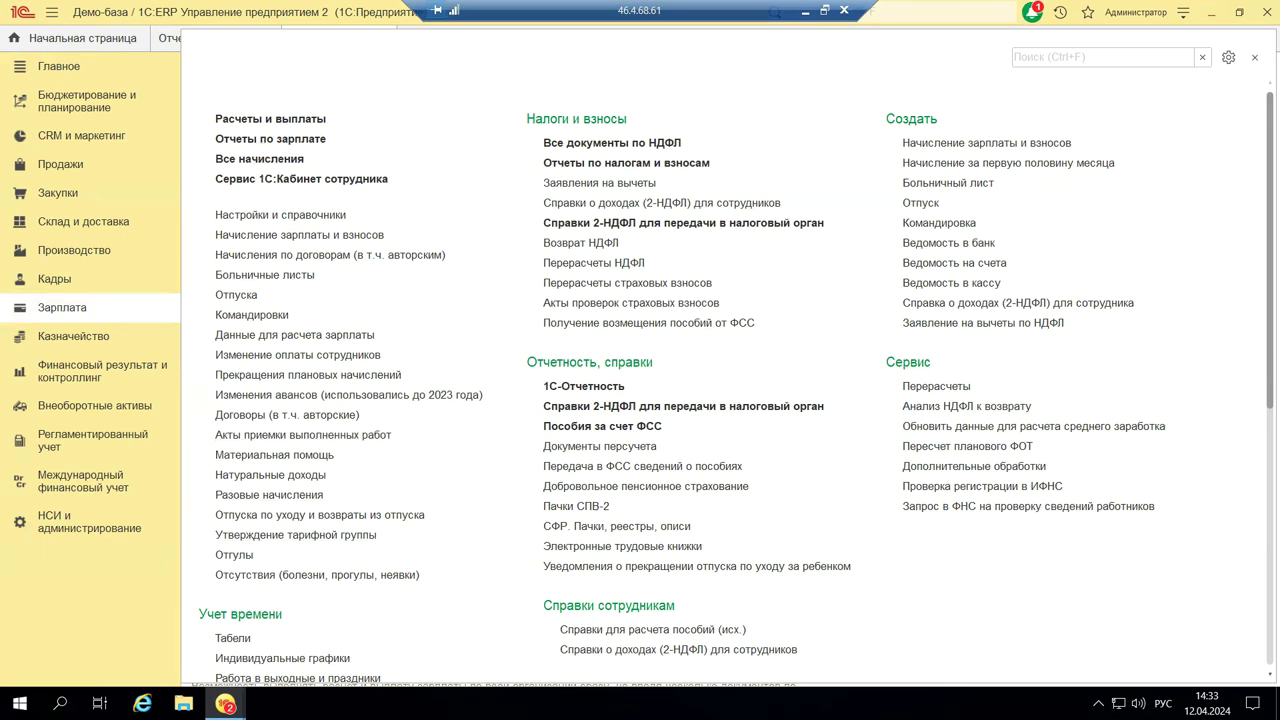
scroll(386, 622, "down", 4)
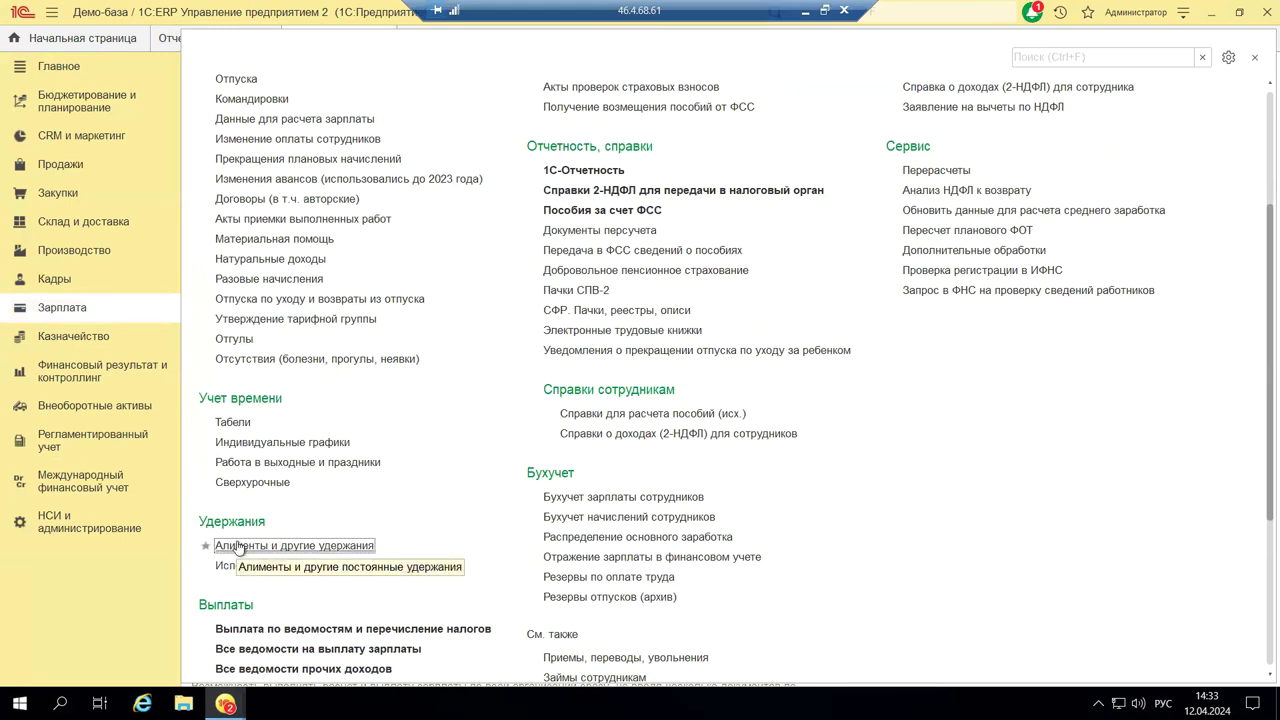
scroll(247, 481, "up", 4)
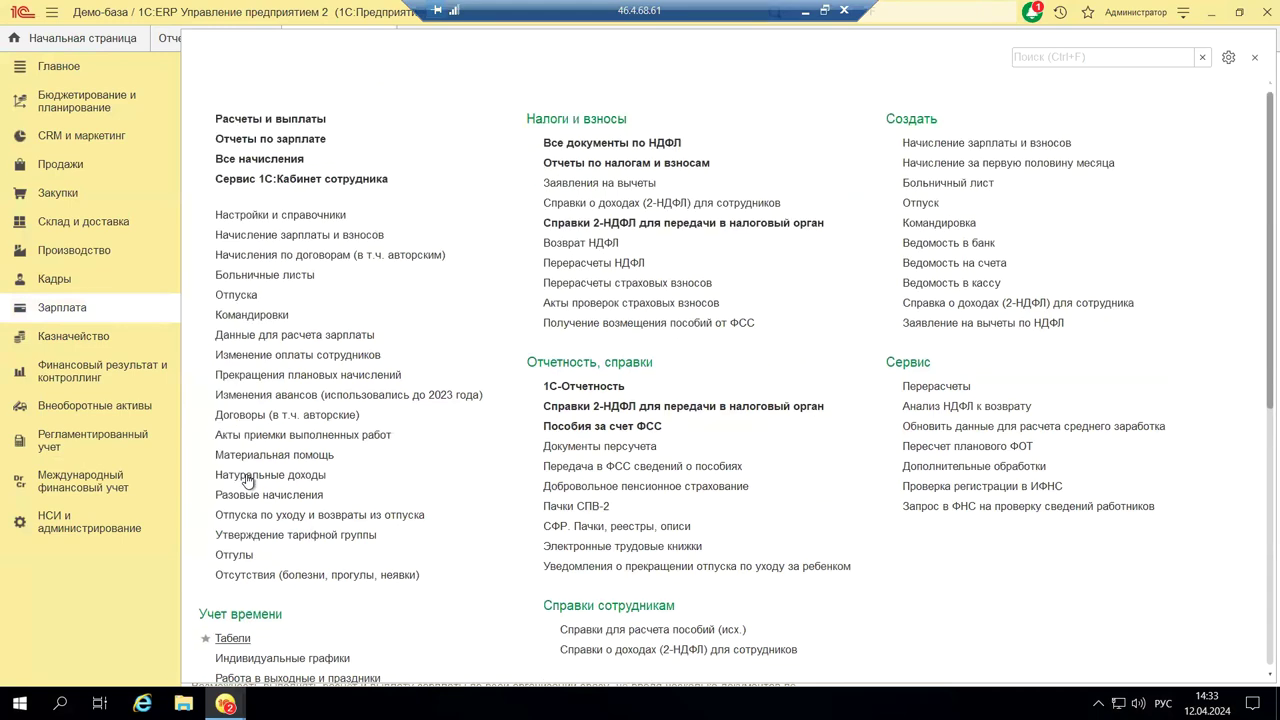
left_click(250, 140)
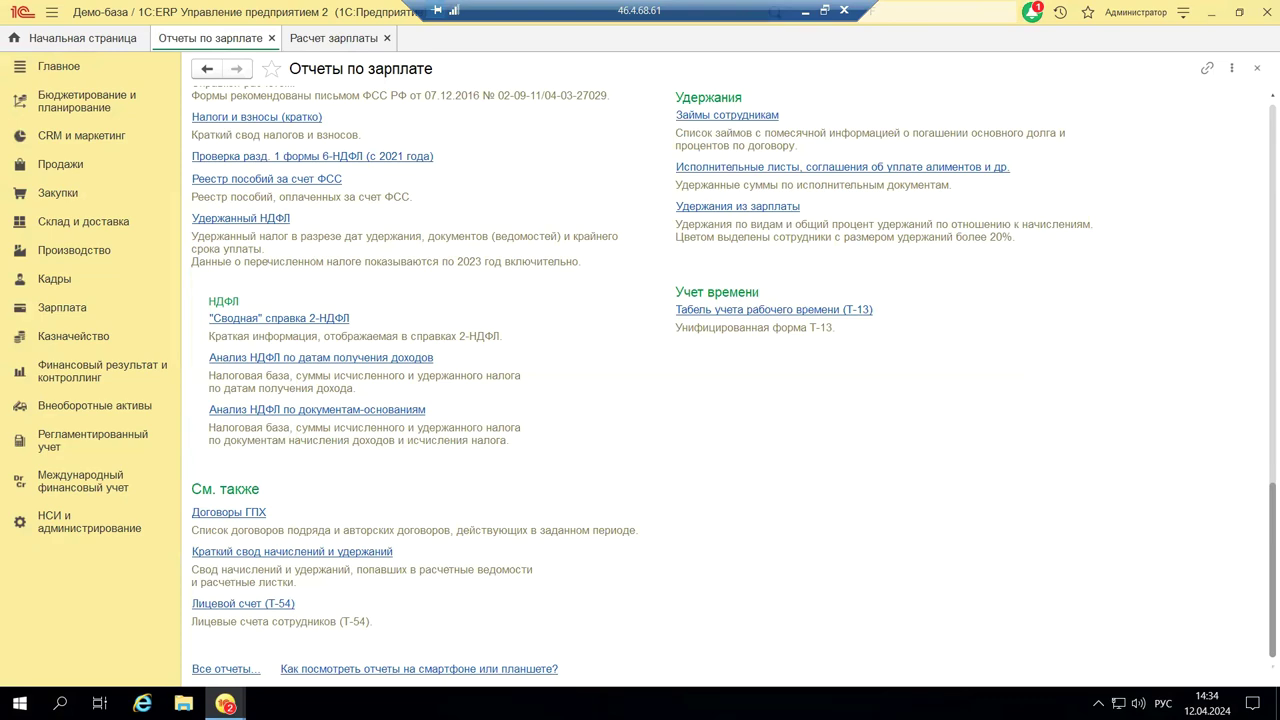
Switch to the "Зарплата и управление персоналом" window and postpone entering the Internet support login and password.
mouse_move(225, 704)
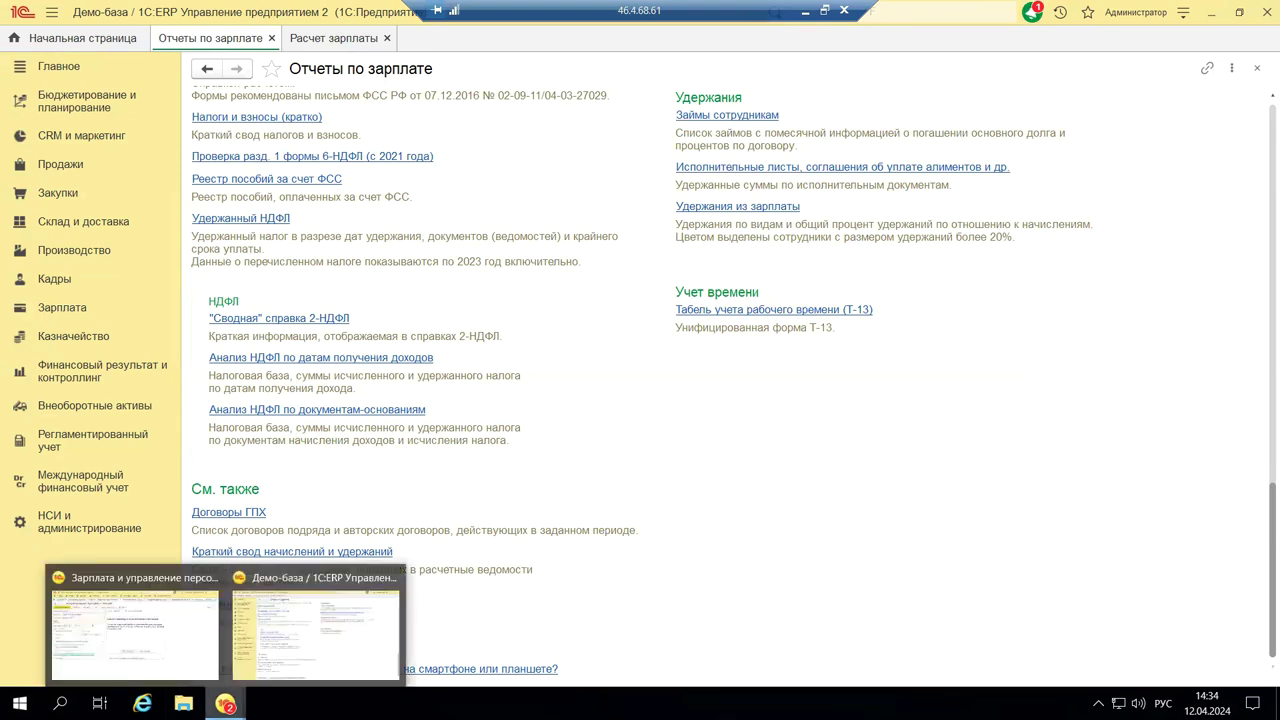
left_click(214, 668)
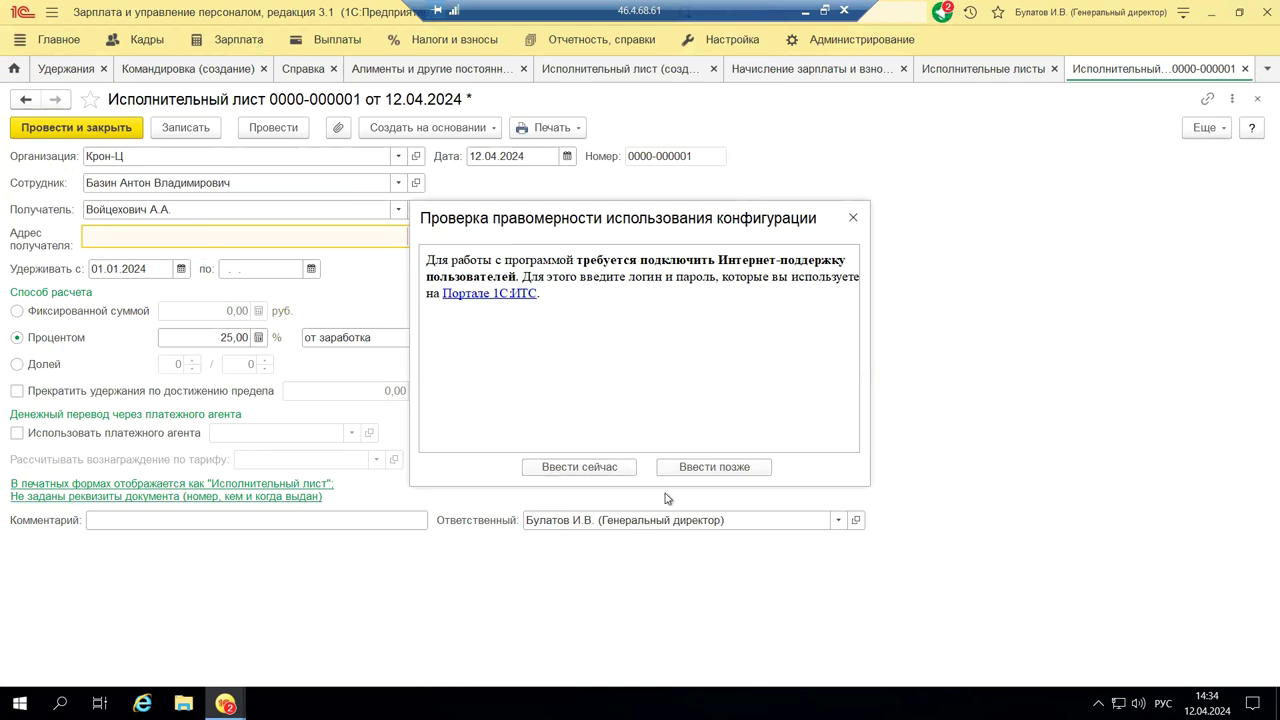
left_click(690, 467)
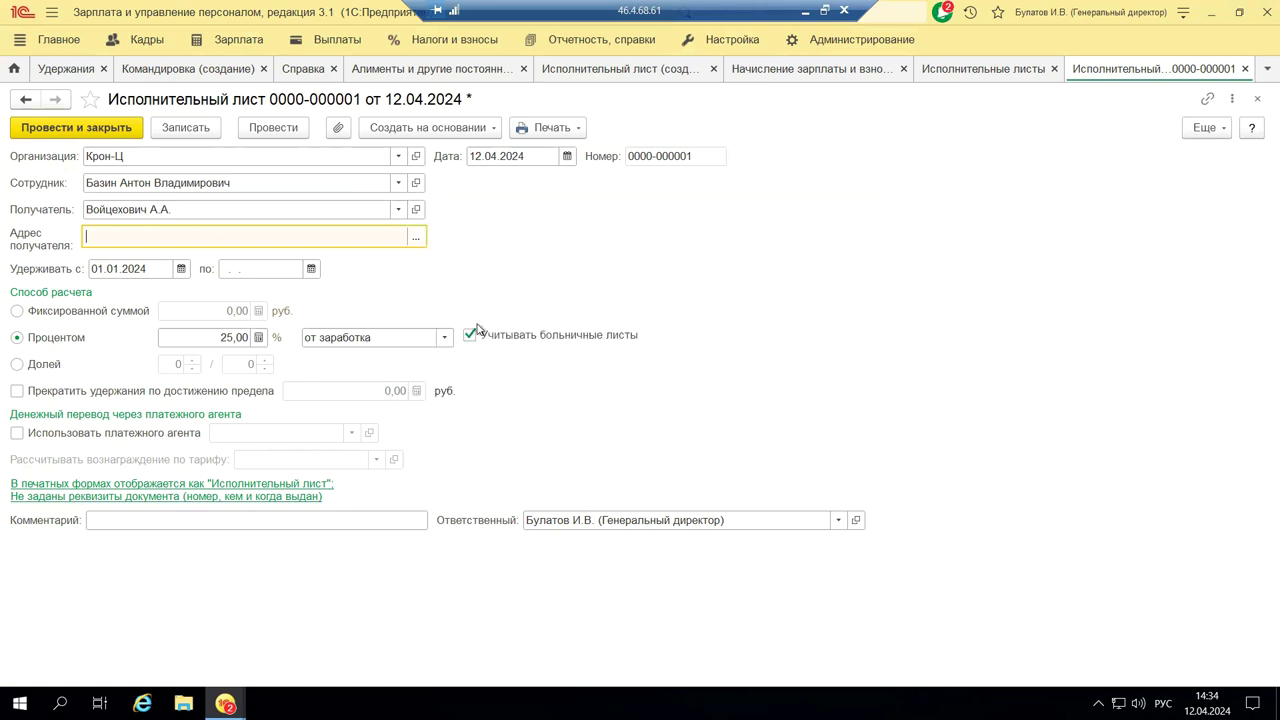
From the payroll reports, open the deductions report "Исполнительные листы, соглашения об уплате алиментов и др.".
left_click(232, 42)
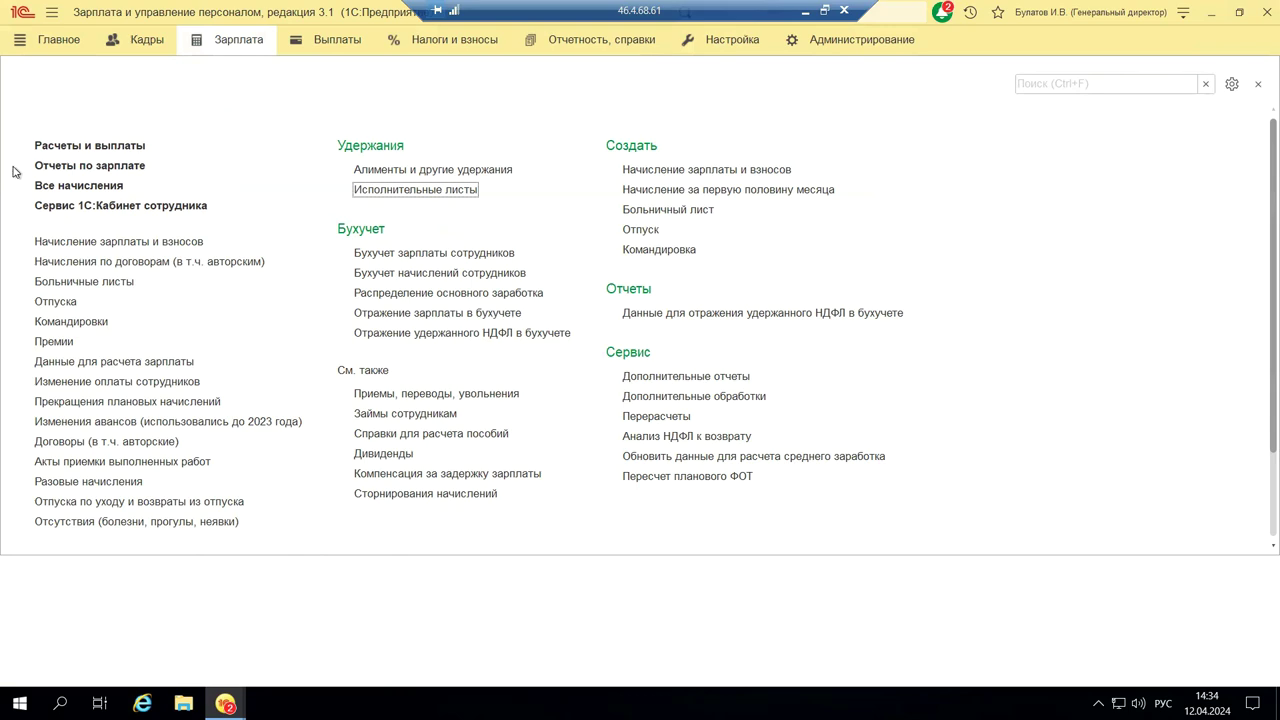
left_click(106, 168)
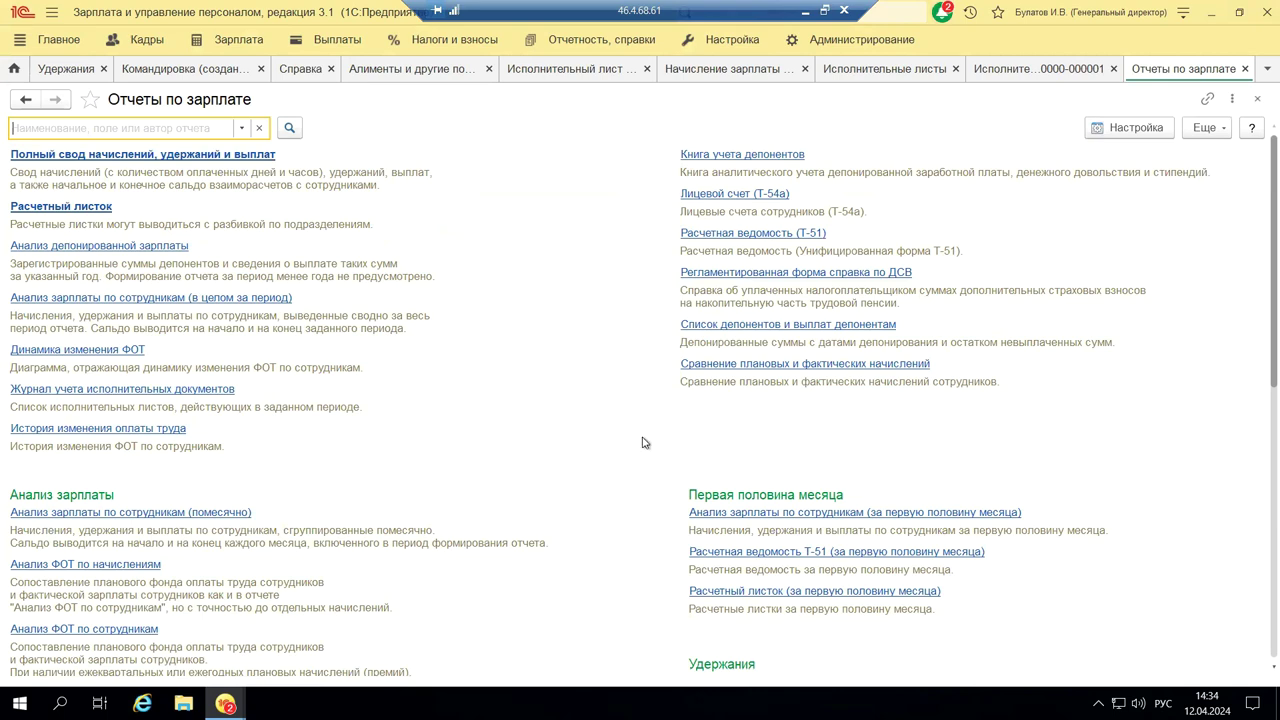
scroll(643, 442, "down", 3)
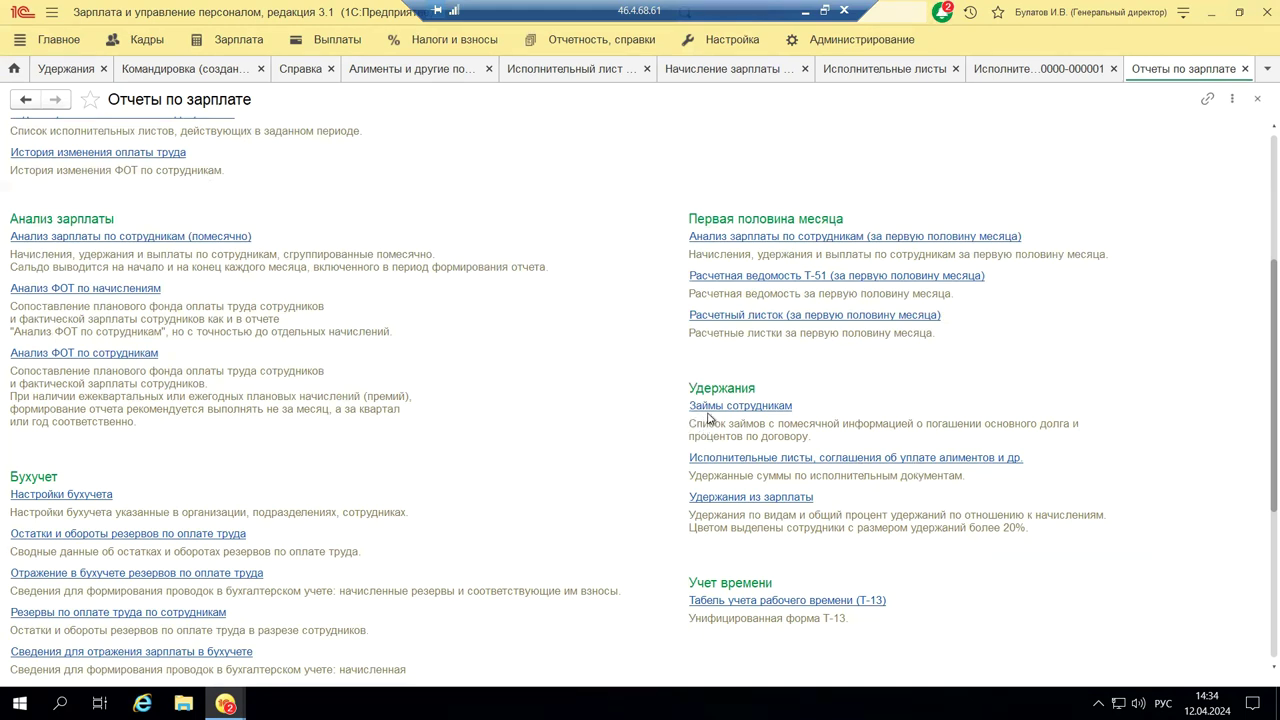
left_click(729, 460)
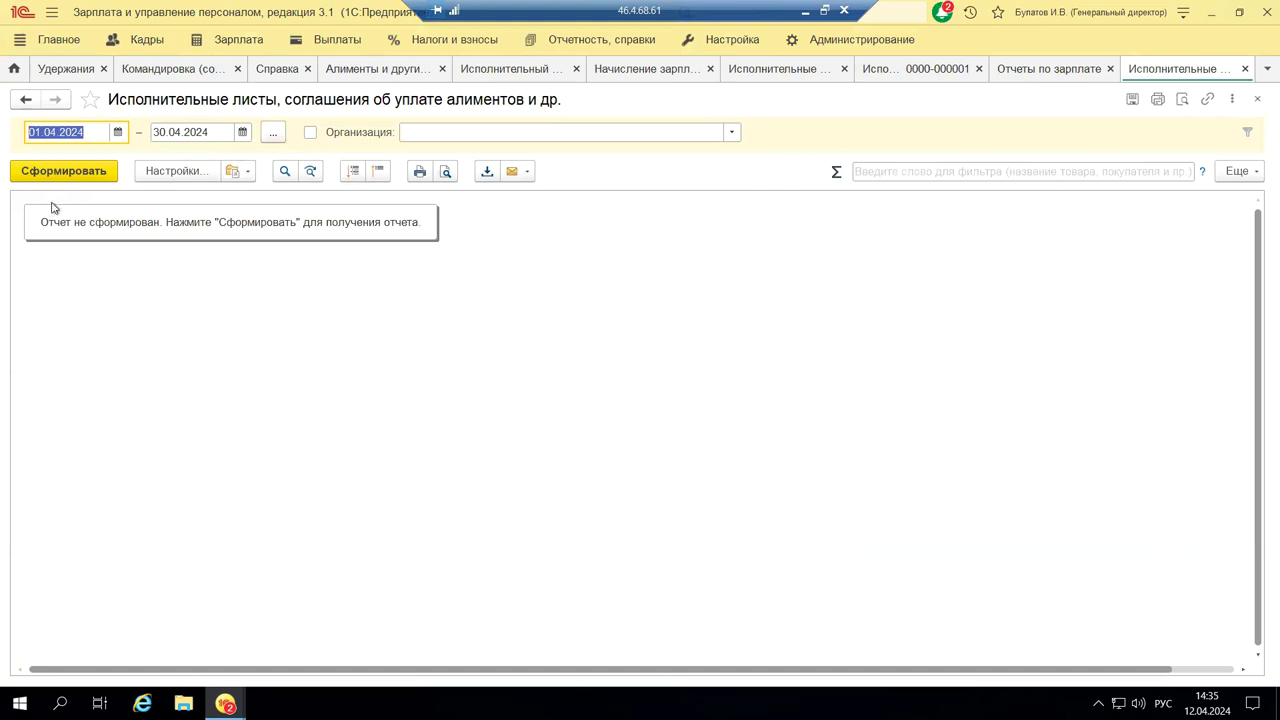
Generate the report for 01.04.2024–30.04.2024 without choosing an organization.
left_click(731, 132)
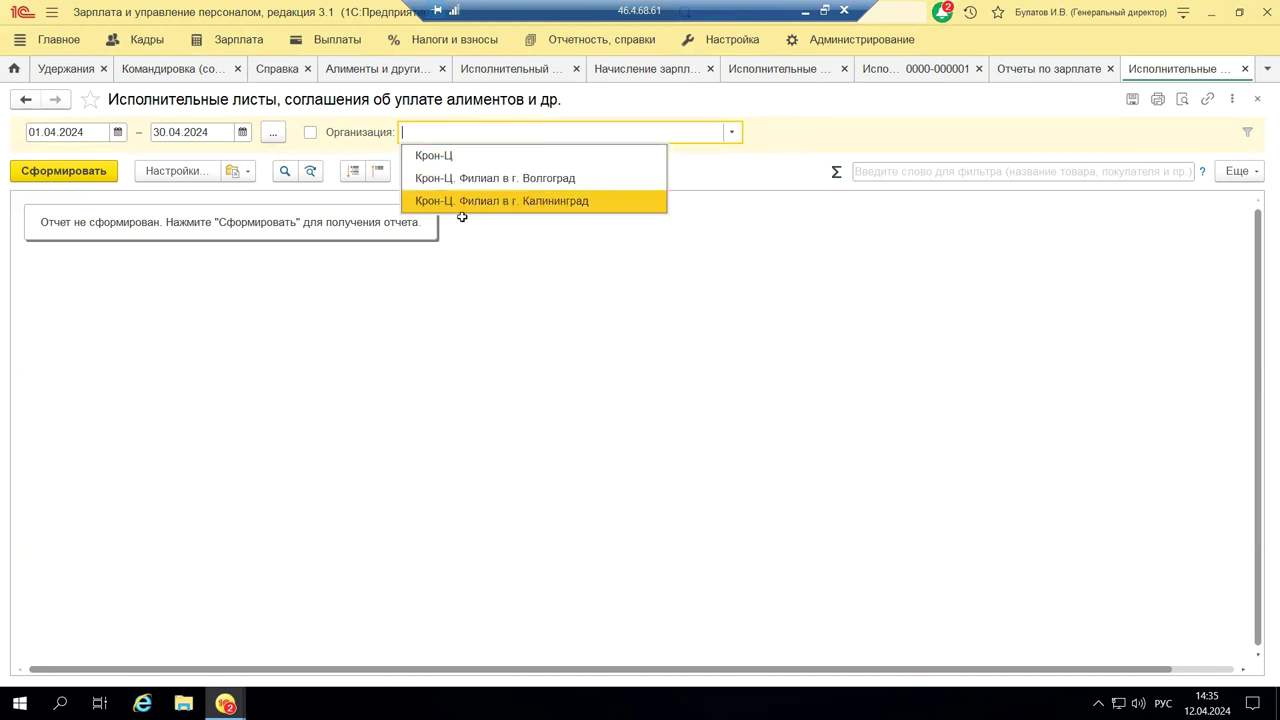
left_click(800, 133)
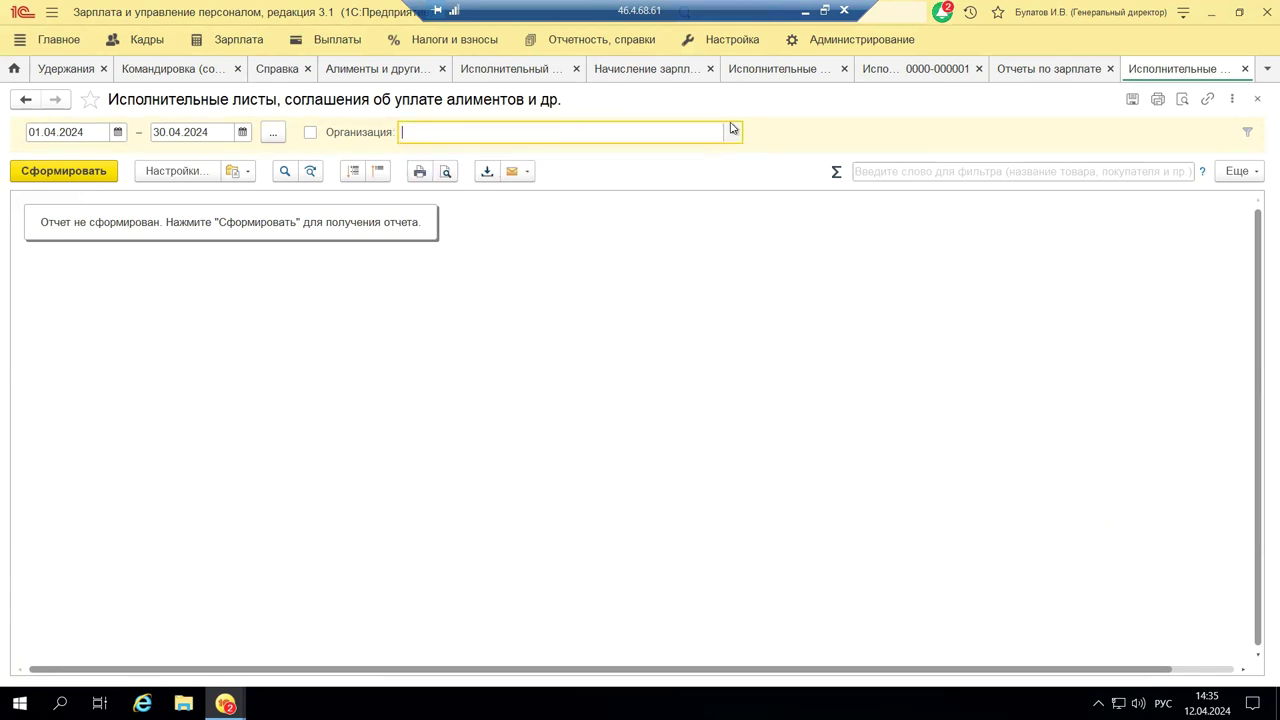
left_click(45, 173)
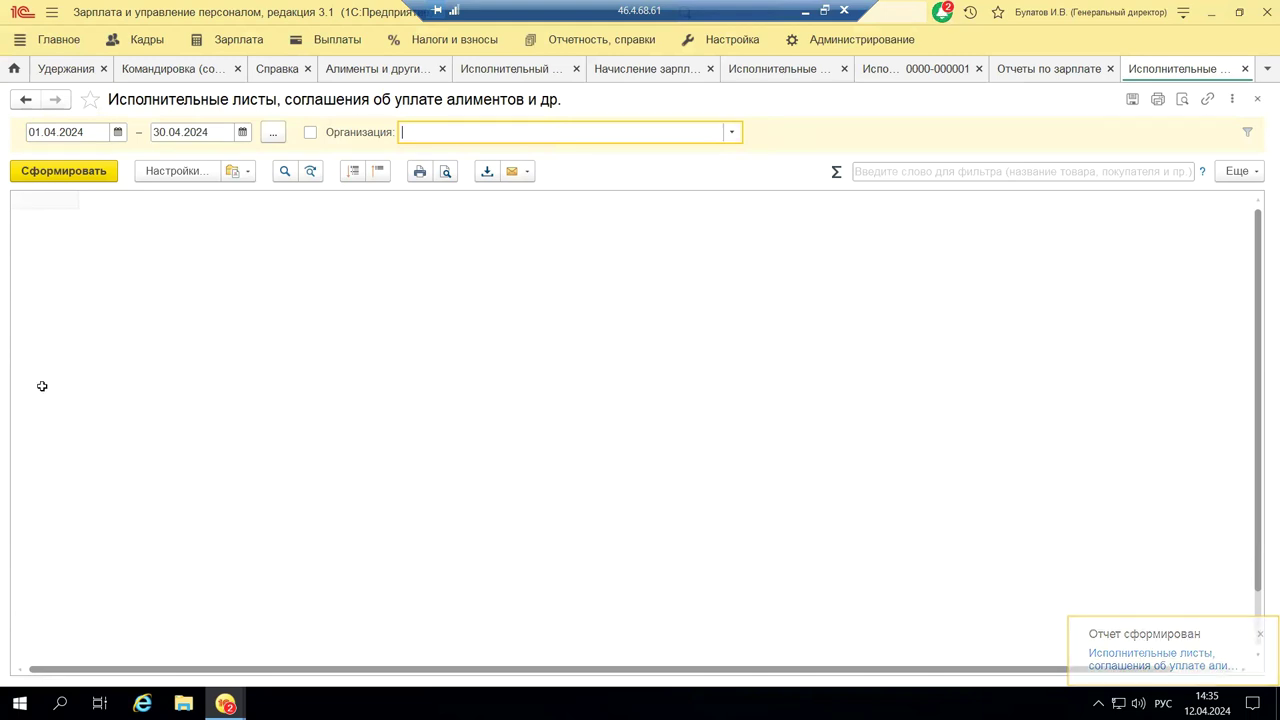
left_click(62, 172)
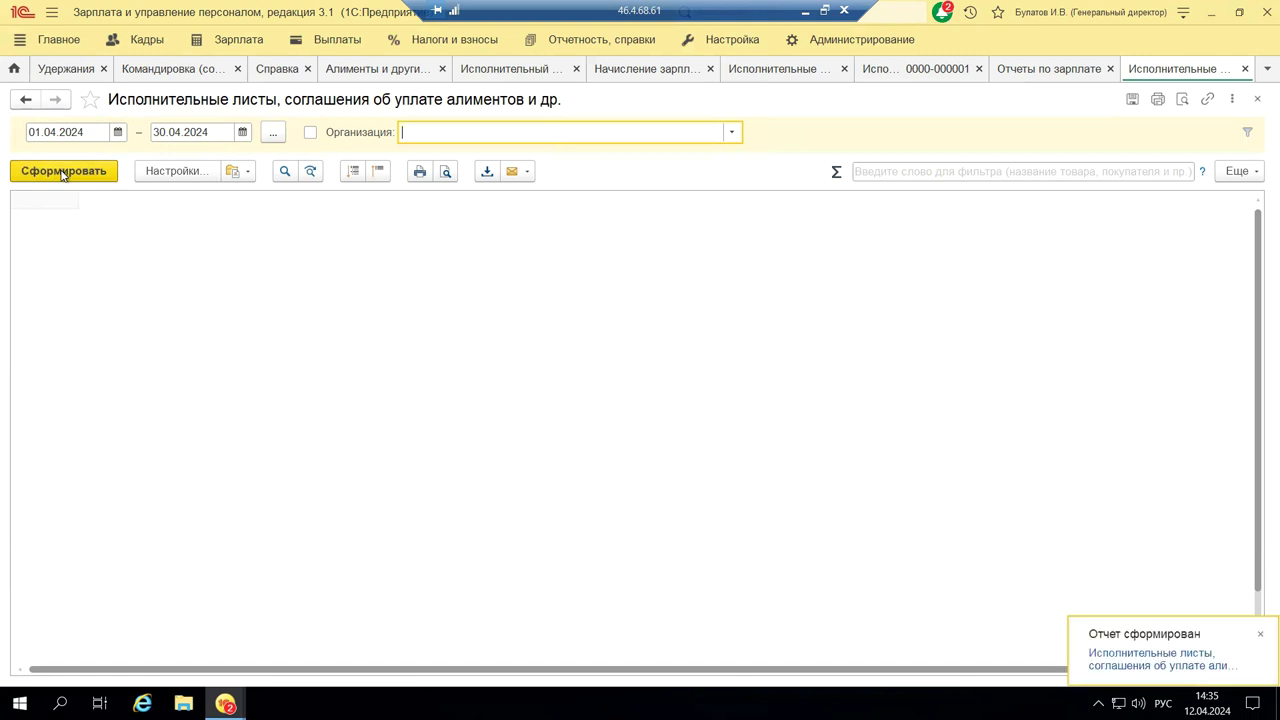
Set the report's start date to 01.01.2024 and its organization to Крон-Ц, and generate it.
left_click(118, 132)
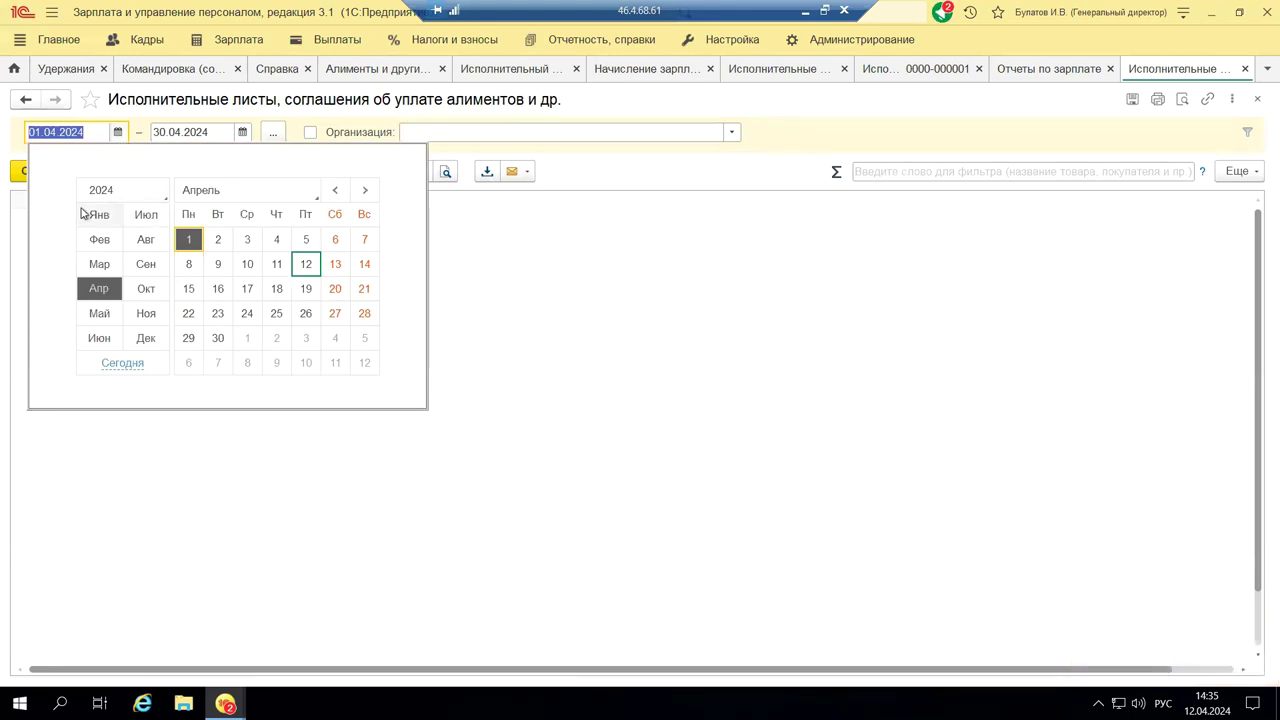
left_click(97, 214)
left_click(188, 240)
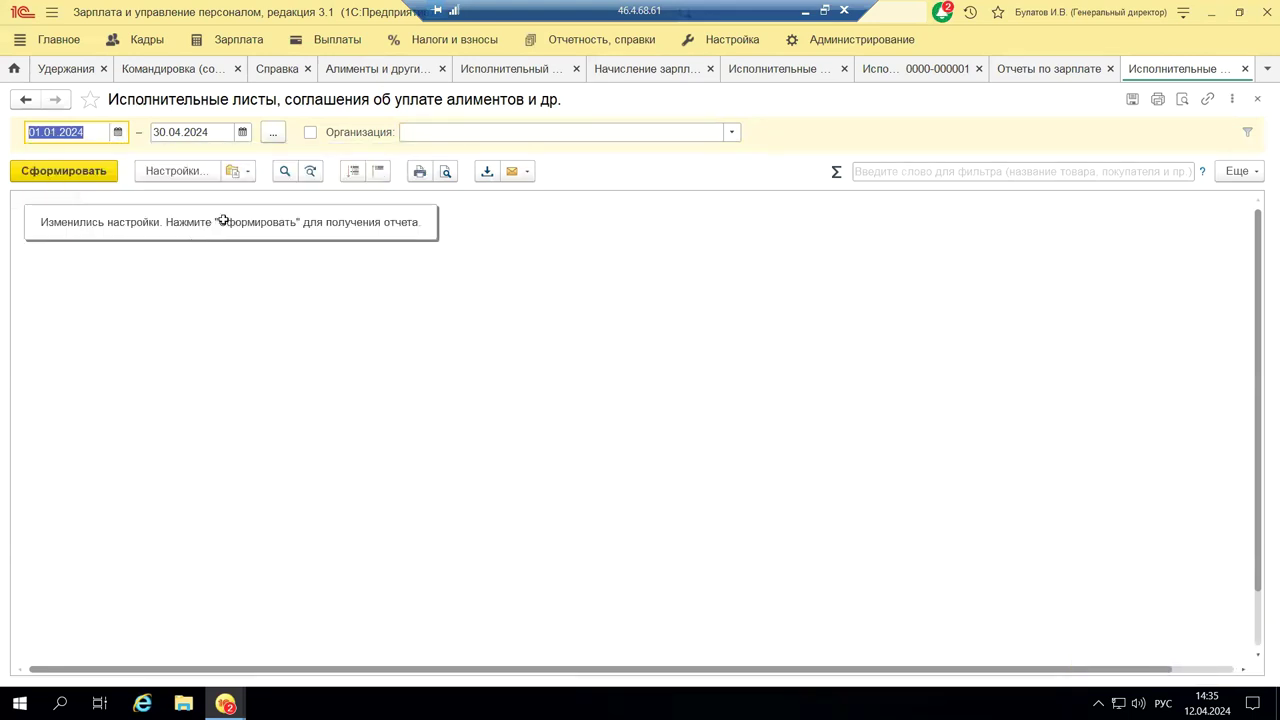
left_click(732, 133)
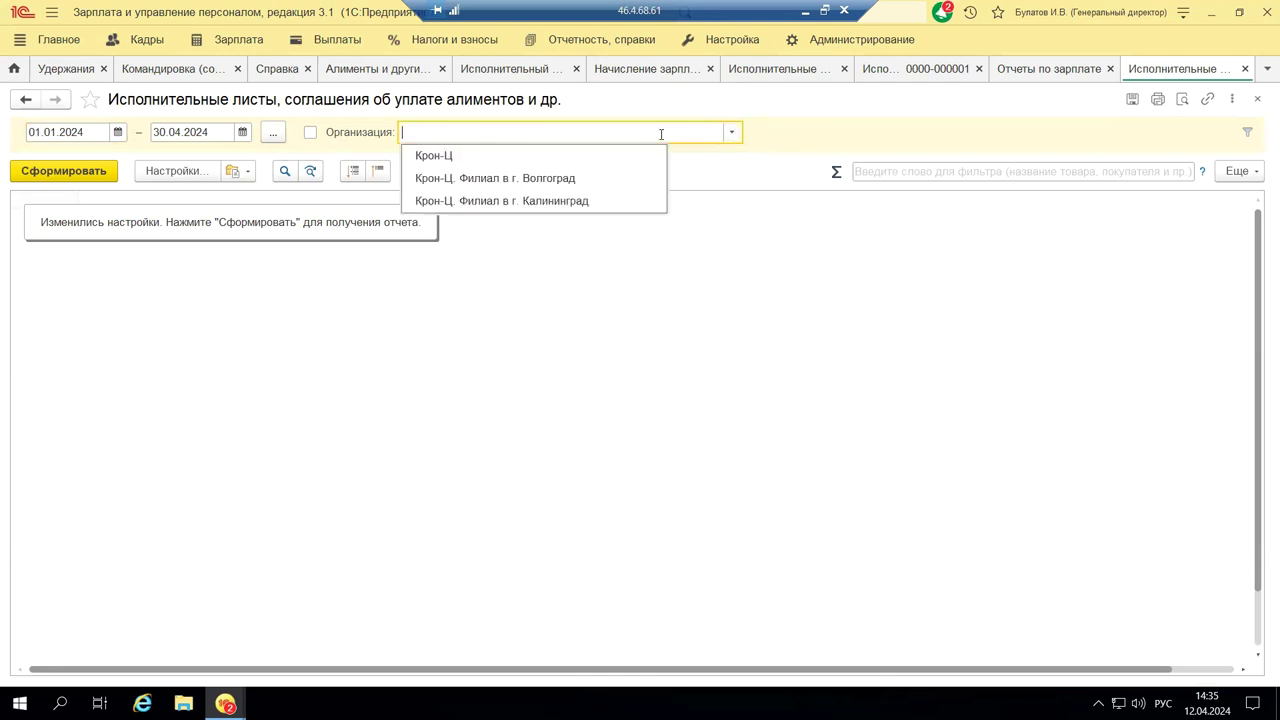
left_click(430, 165)
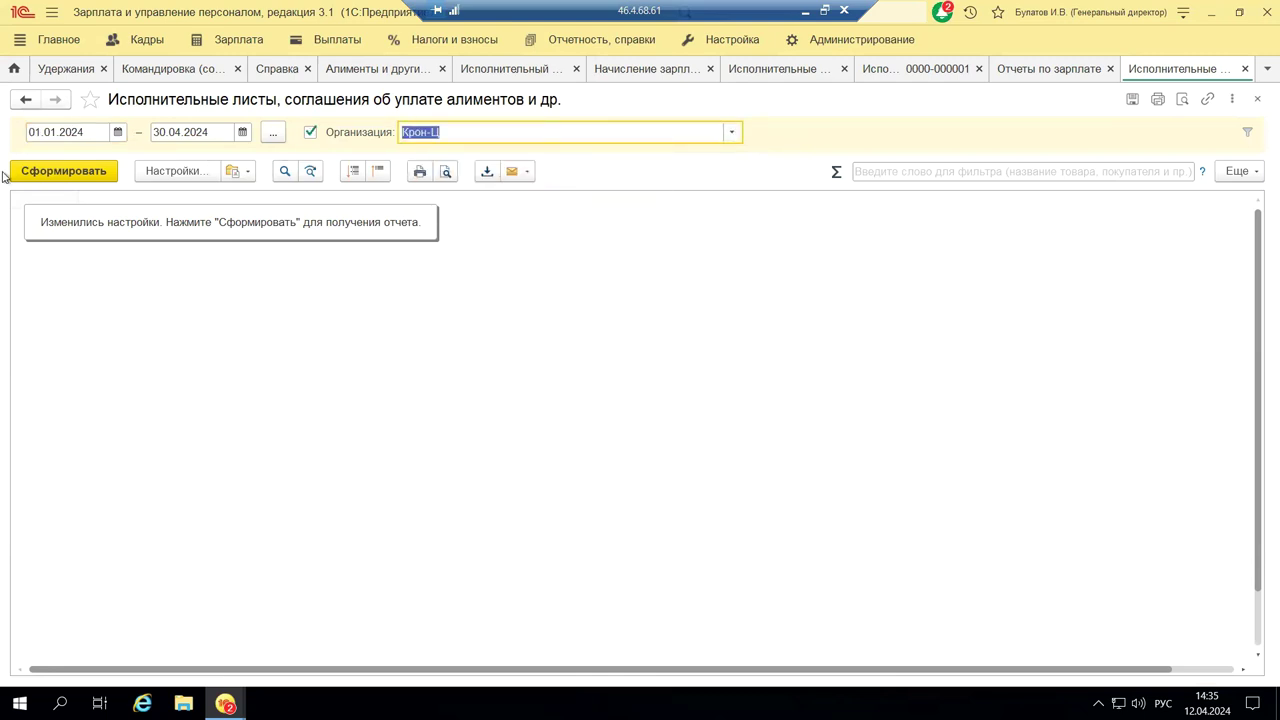
left_click(78, 176)
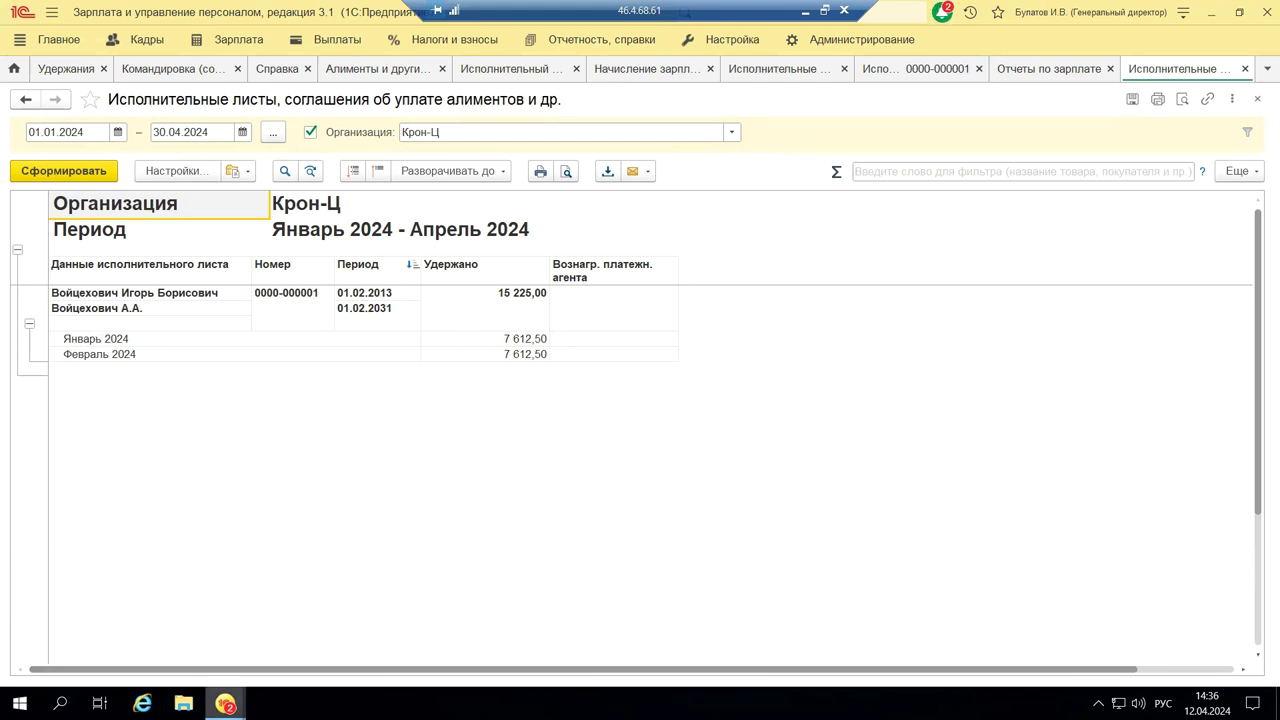
Switch to the 1C:ERP window and generate its "Исполнительные листы, соглашения об уплате алиментов и др." report for 01.04.2024–30.04.2024.
mouse_move(229, 692)
left_click(300, 645)
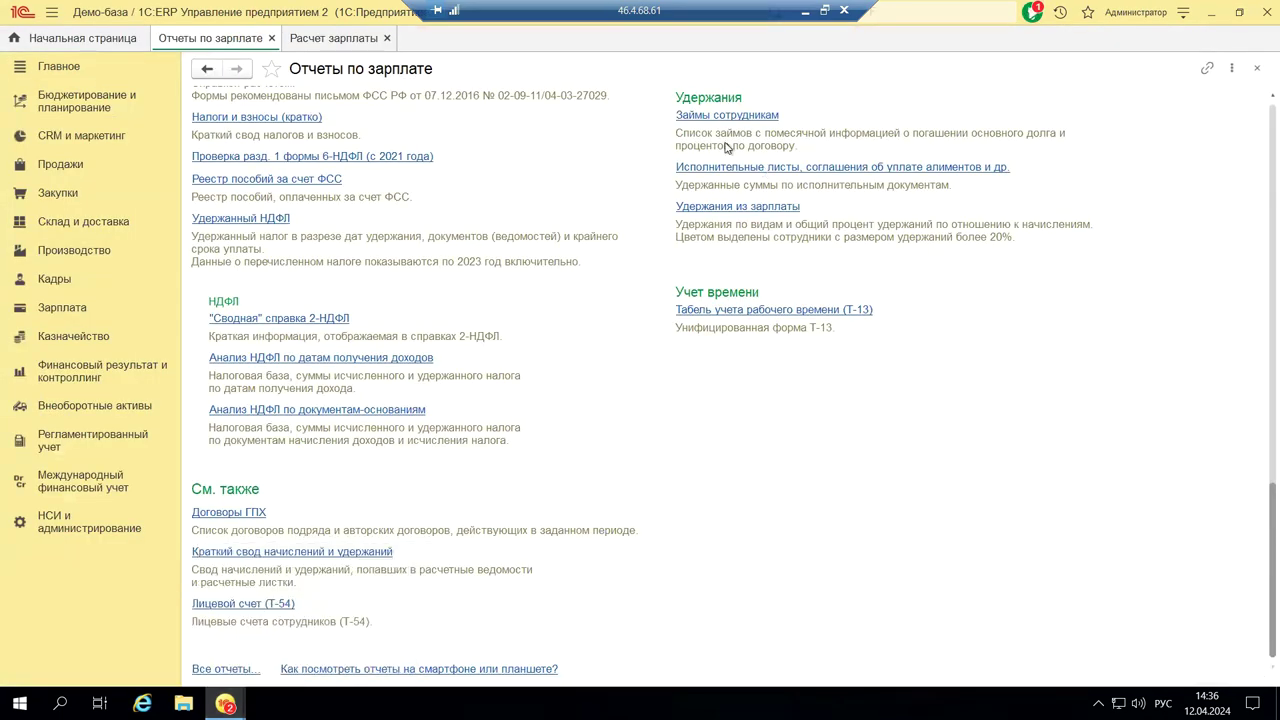
left_click(709, 170)
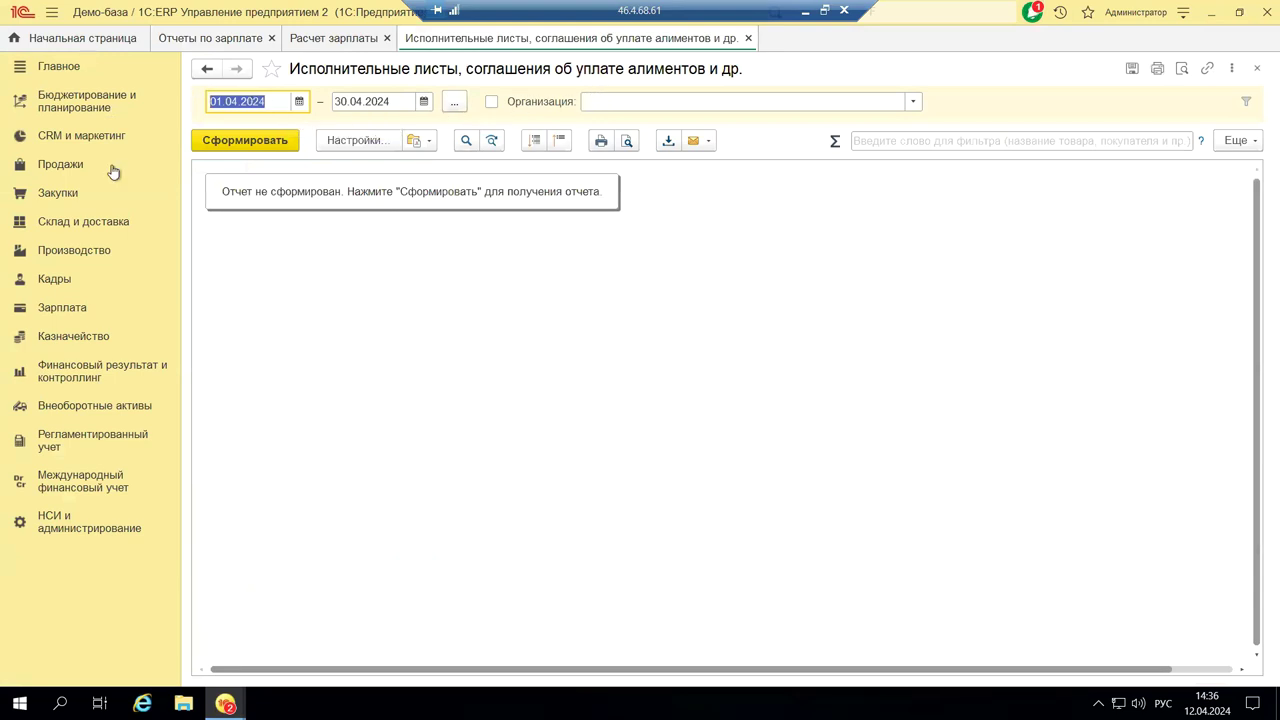
left_click(236, 150)
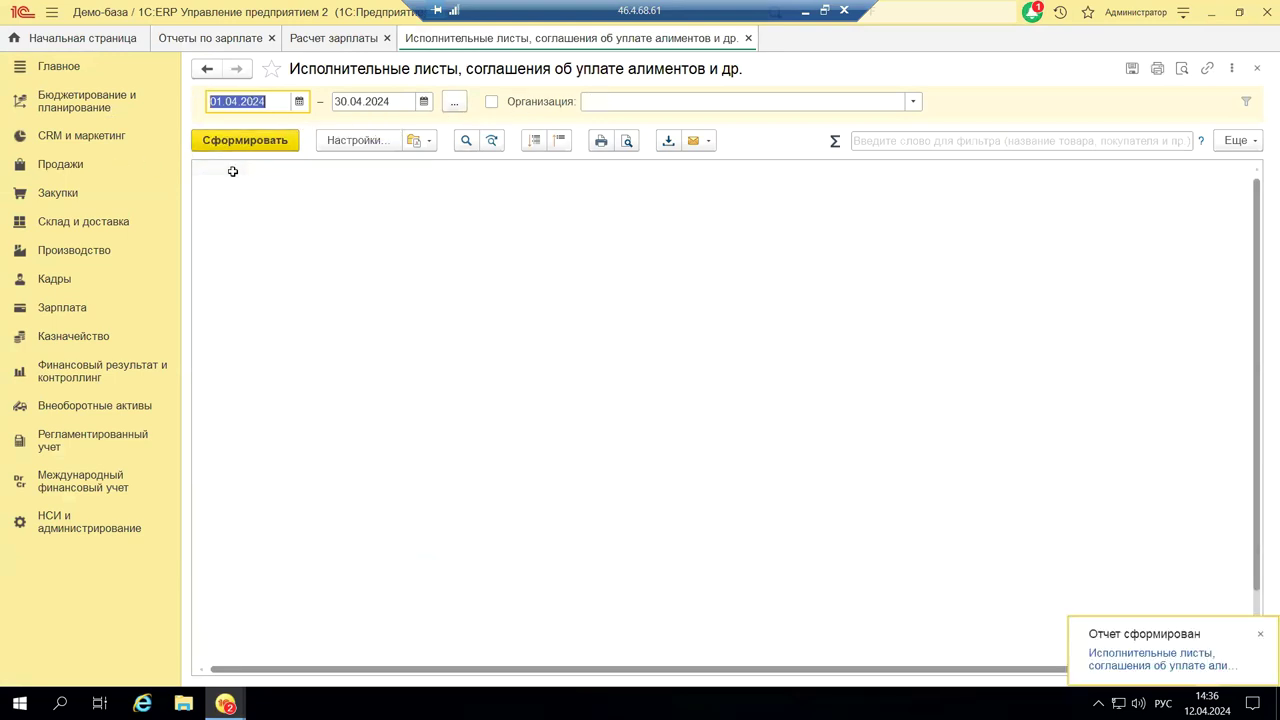
Set the report's start date to 01.01.2024 and generate it for all organizations.
left_click(300, 103)
left_click(281, 184)
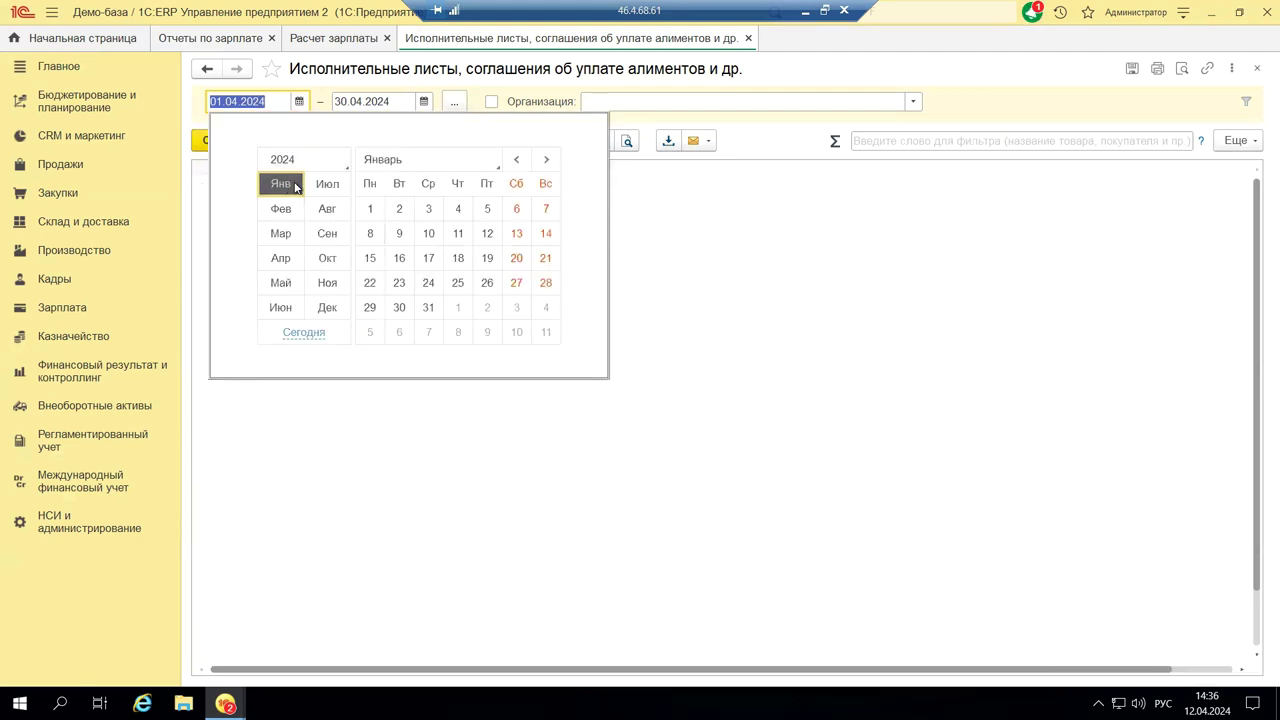
left_click(370, 208)
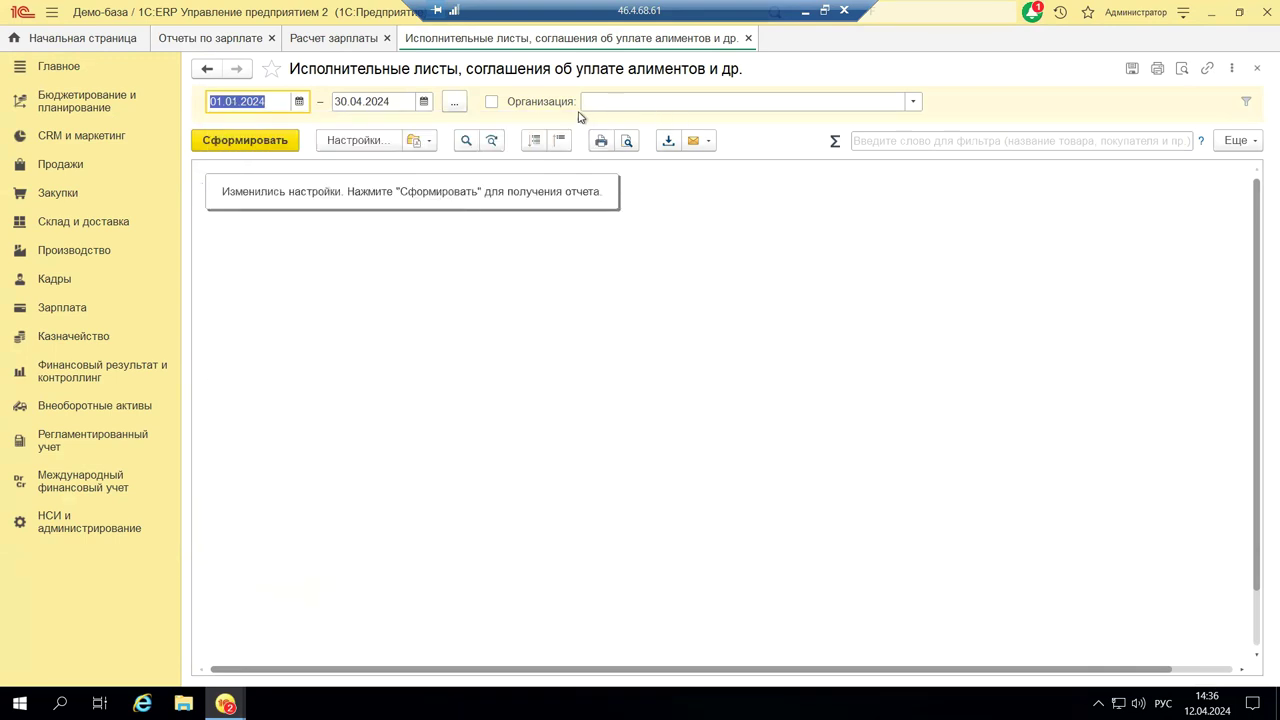
left_click(285, 148)
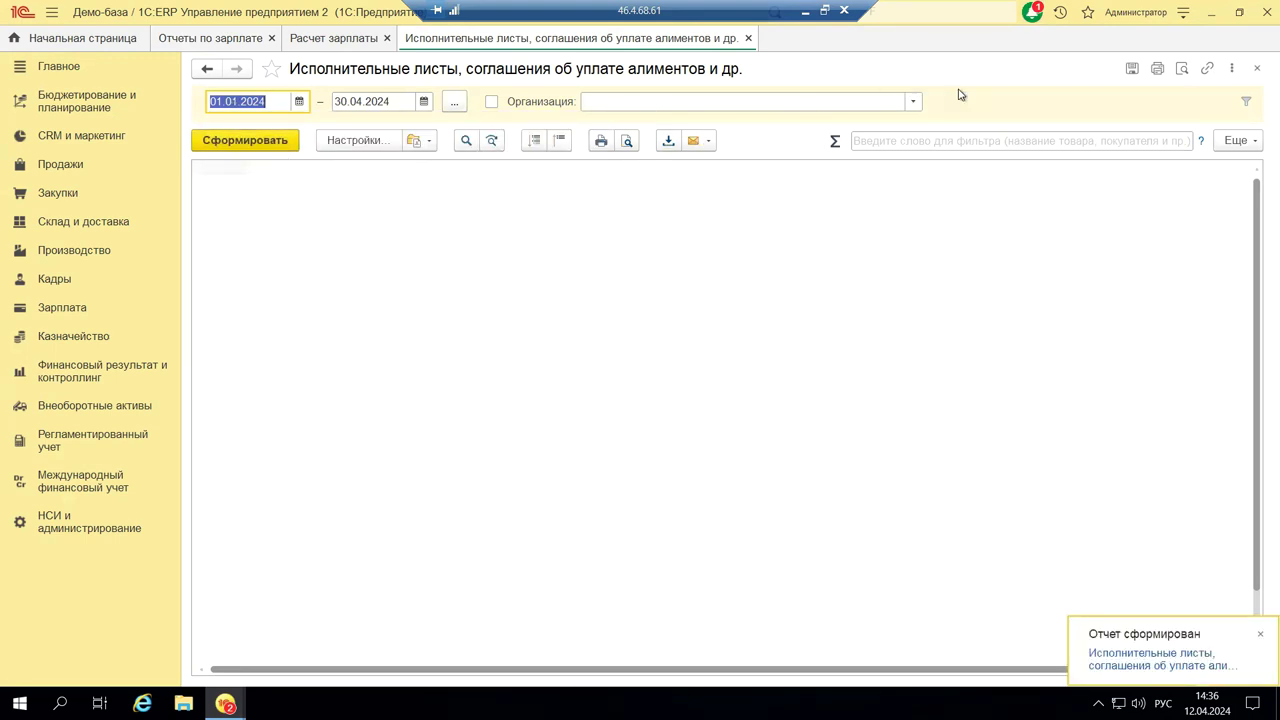
Generate the report filtered by the organization Деловой союз and again by Андромеда.
left_click(913, 102)
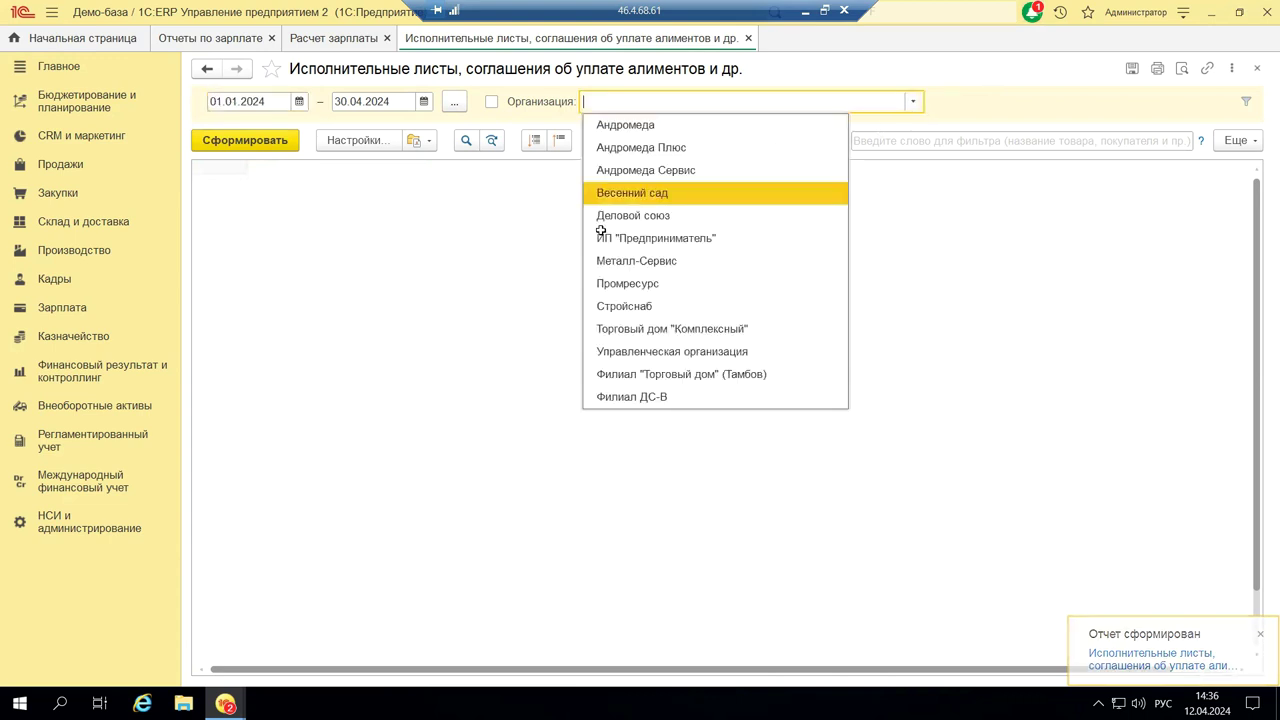
left_click(642, 216)
left_click(201, 141)
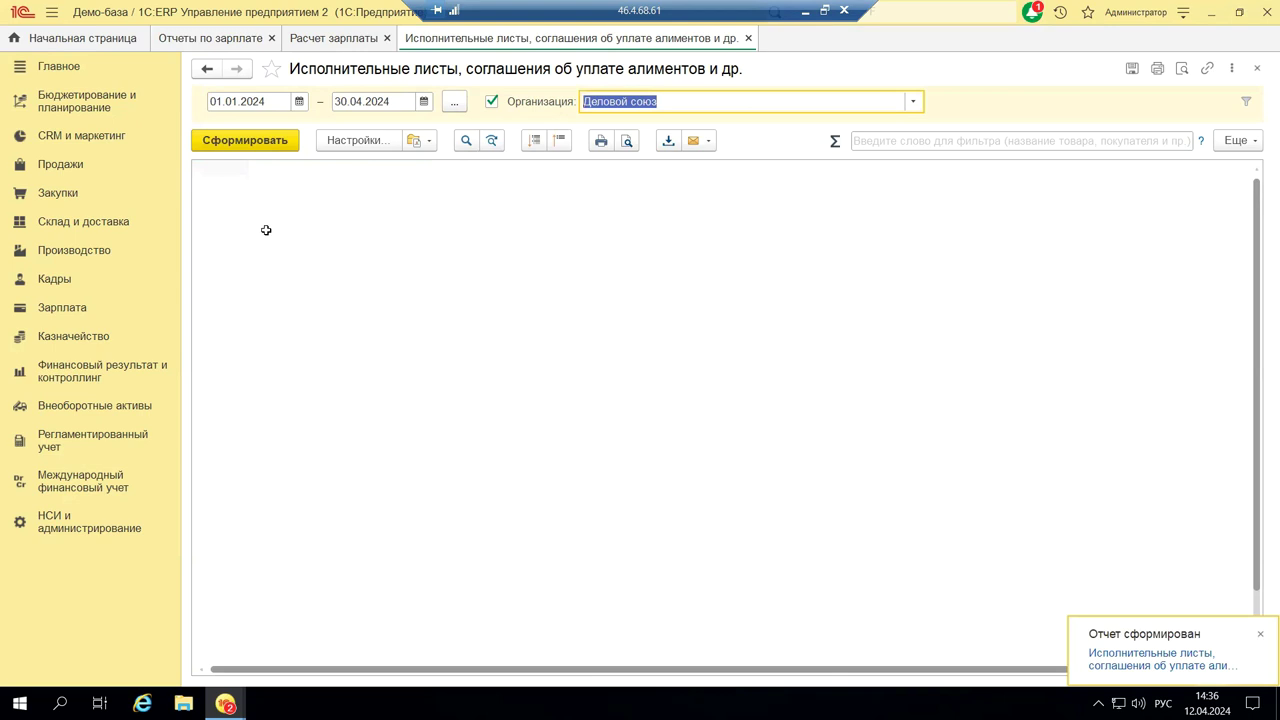
left_click(913, 102)
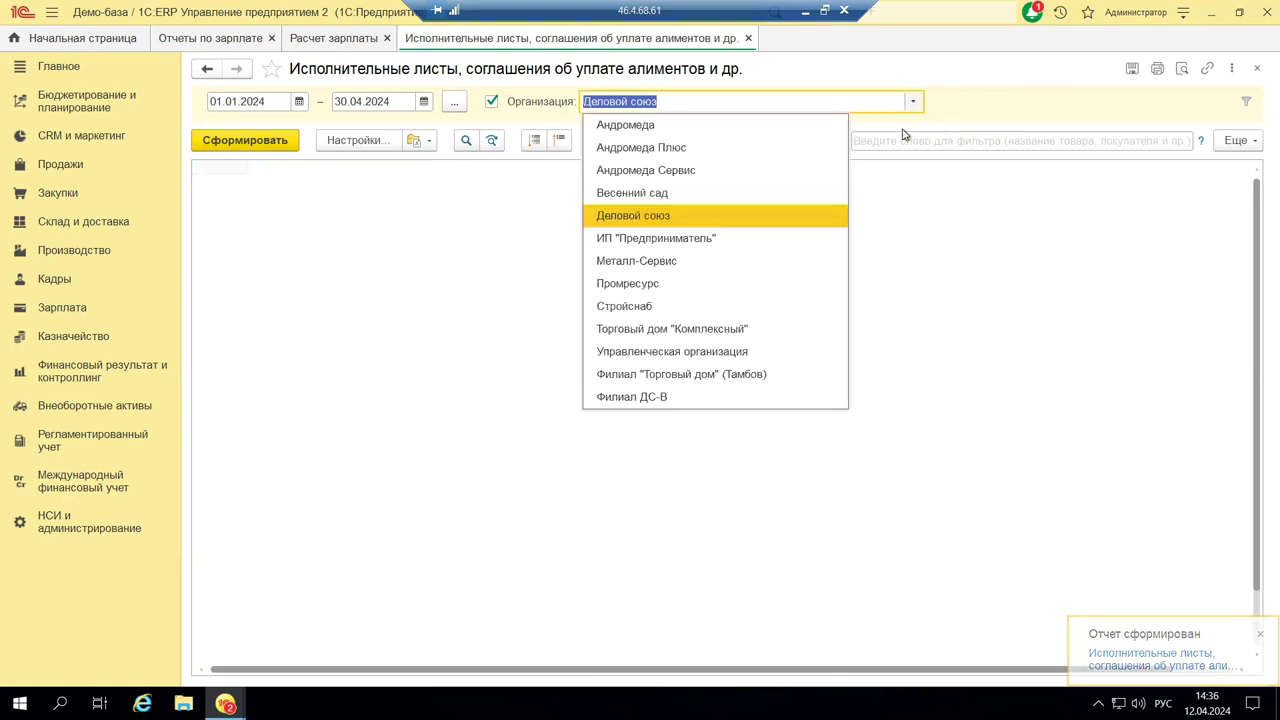
left_click(627, 126)
left_click(232, 141)
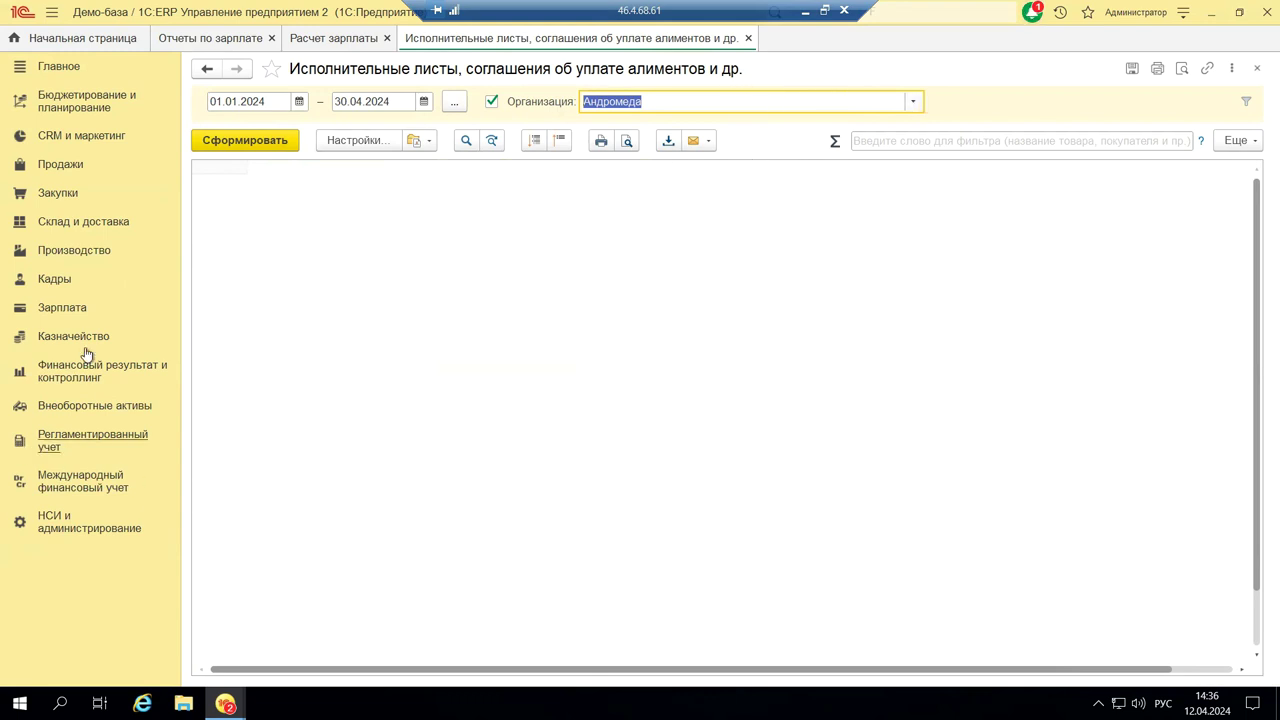
View the payroll section commands, and switch to the PowerPoint presentation to look through the slides following slide 13.
left_click(77, 312)
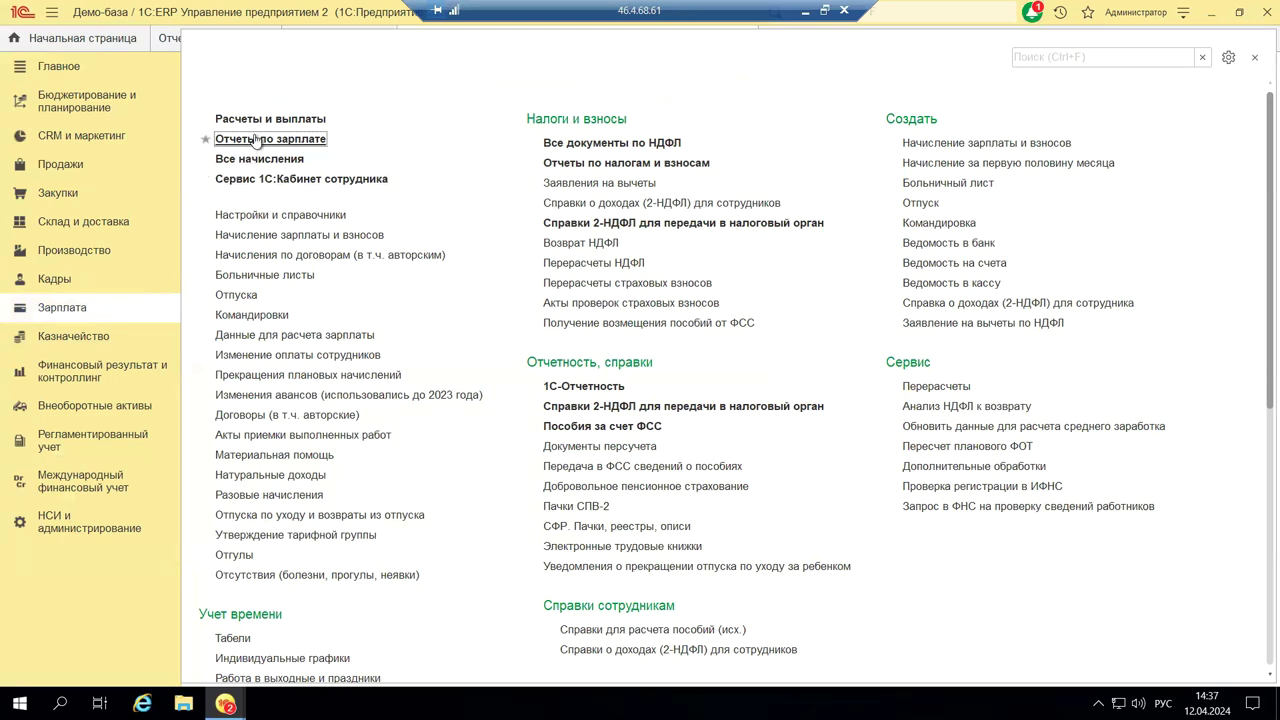
left_click(805, 14)
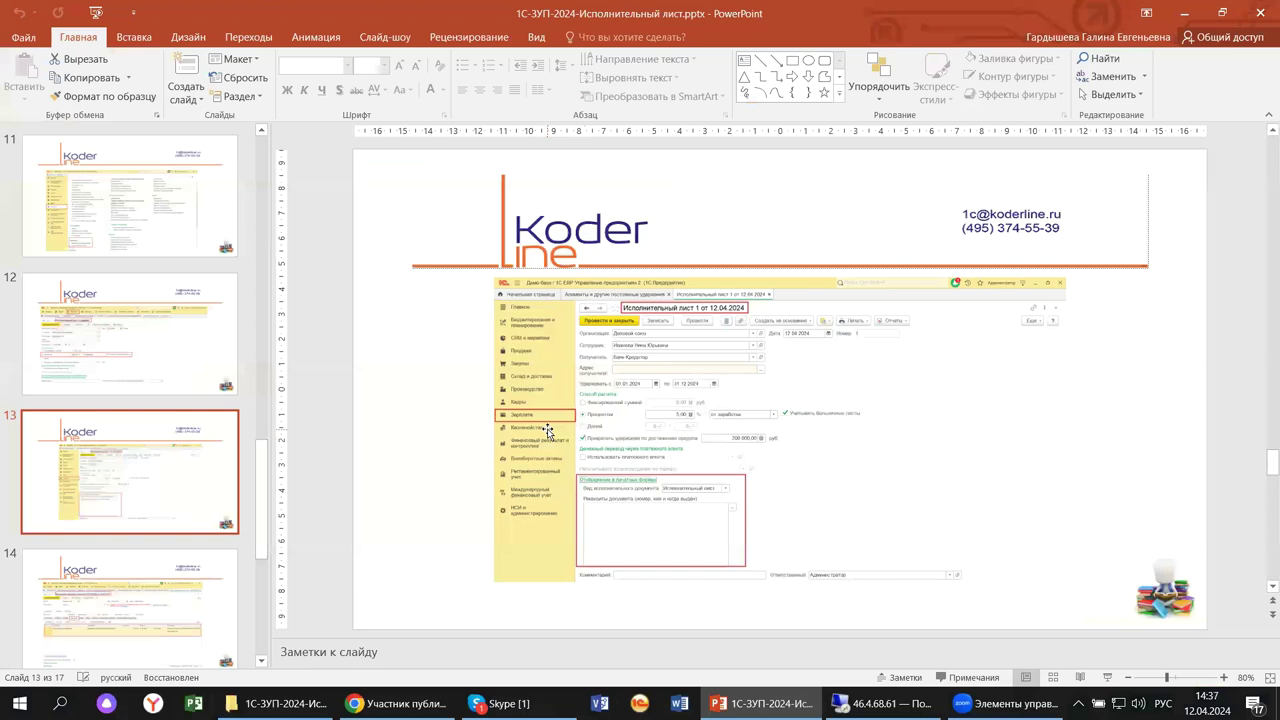
scroll(229, 613, "down", 4)
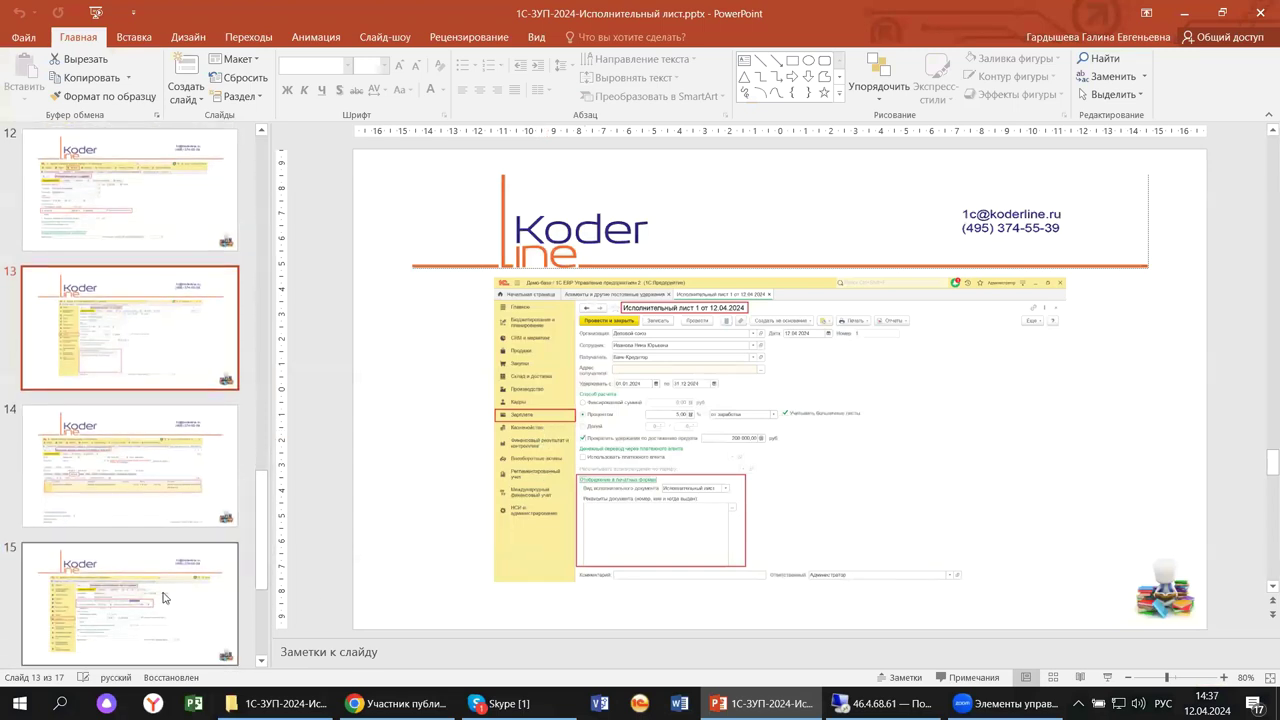
scroll(165, 586, "down", 1)
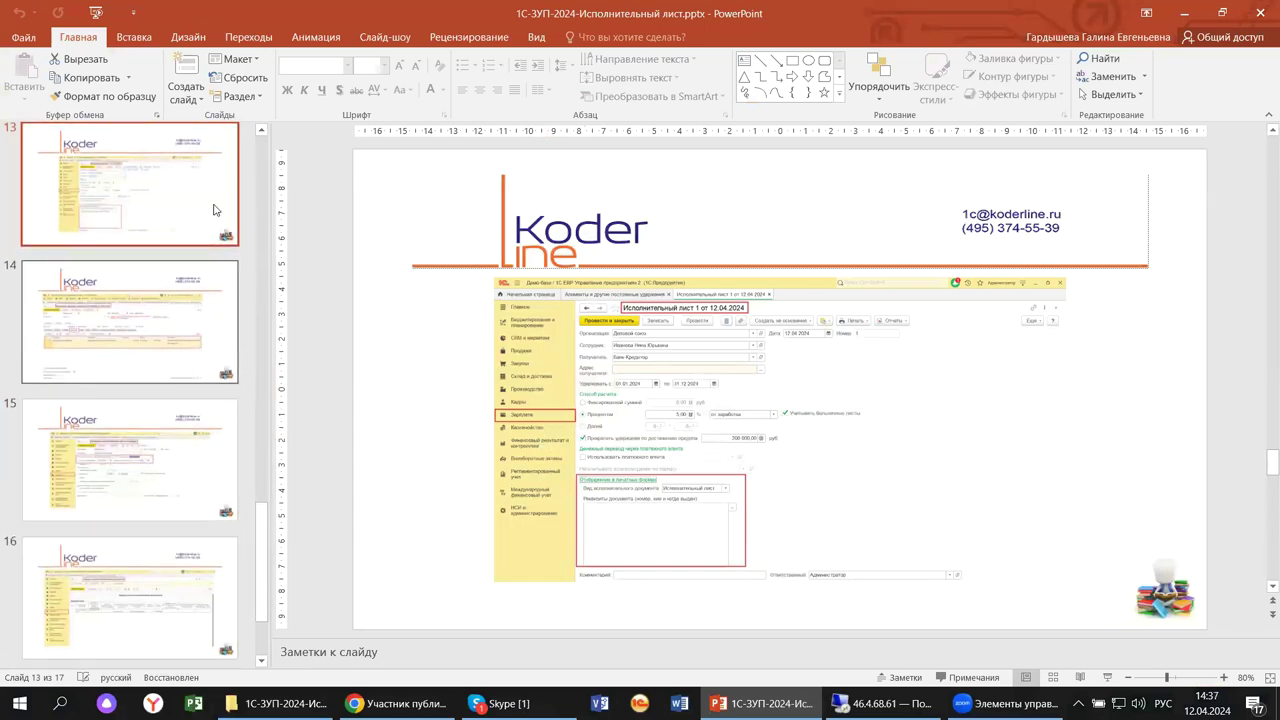
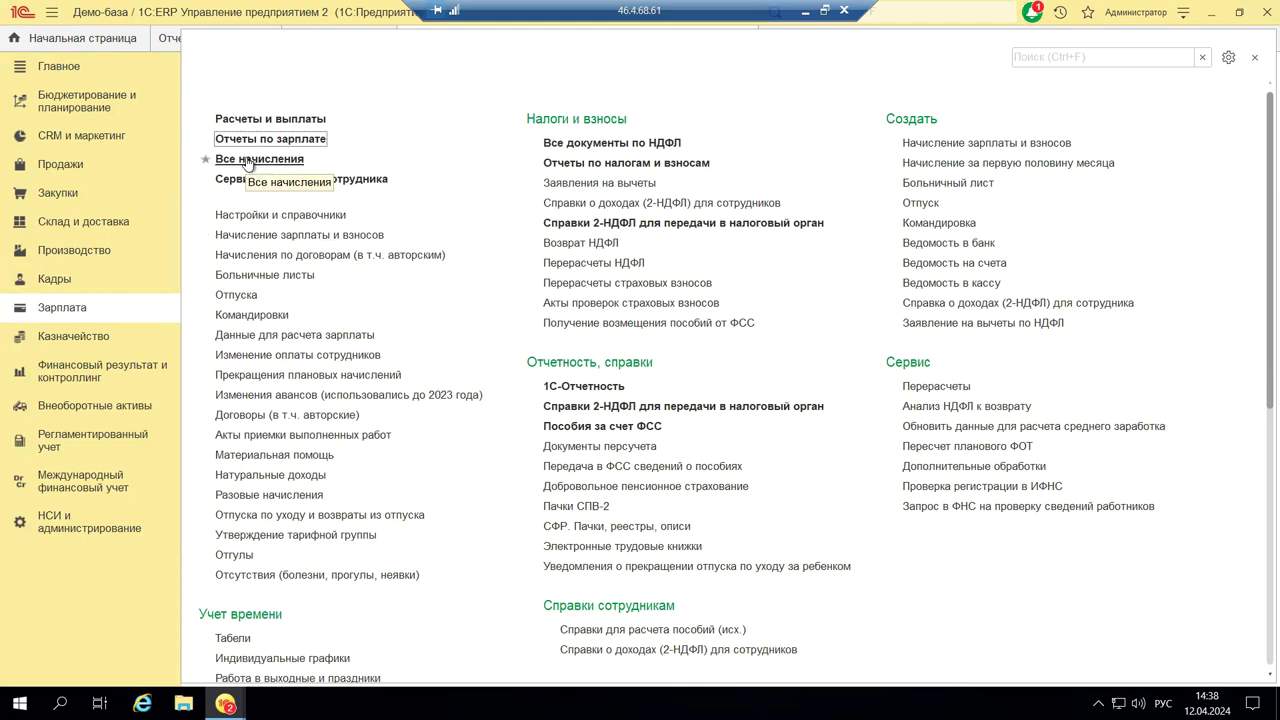
Open the "Все начисления" journal, and review a blank new "Начисление за первую половину месяца" document, closing it unsaved.
left_click(247, 160)
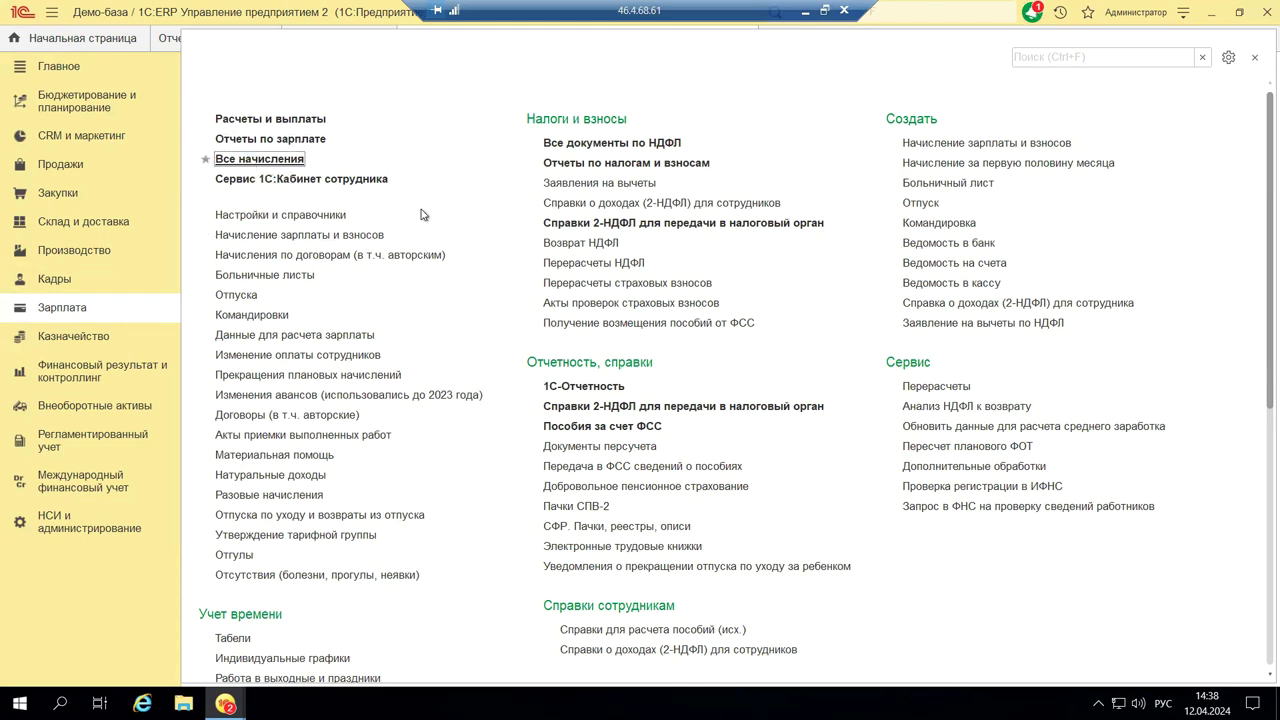
left_click(236, 155)
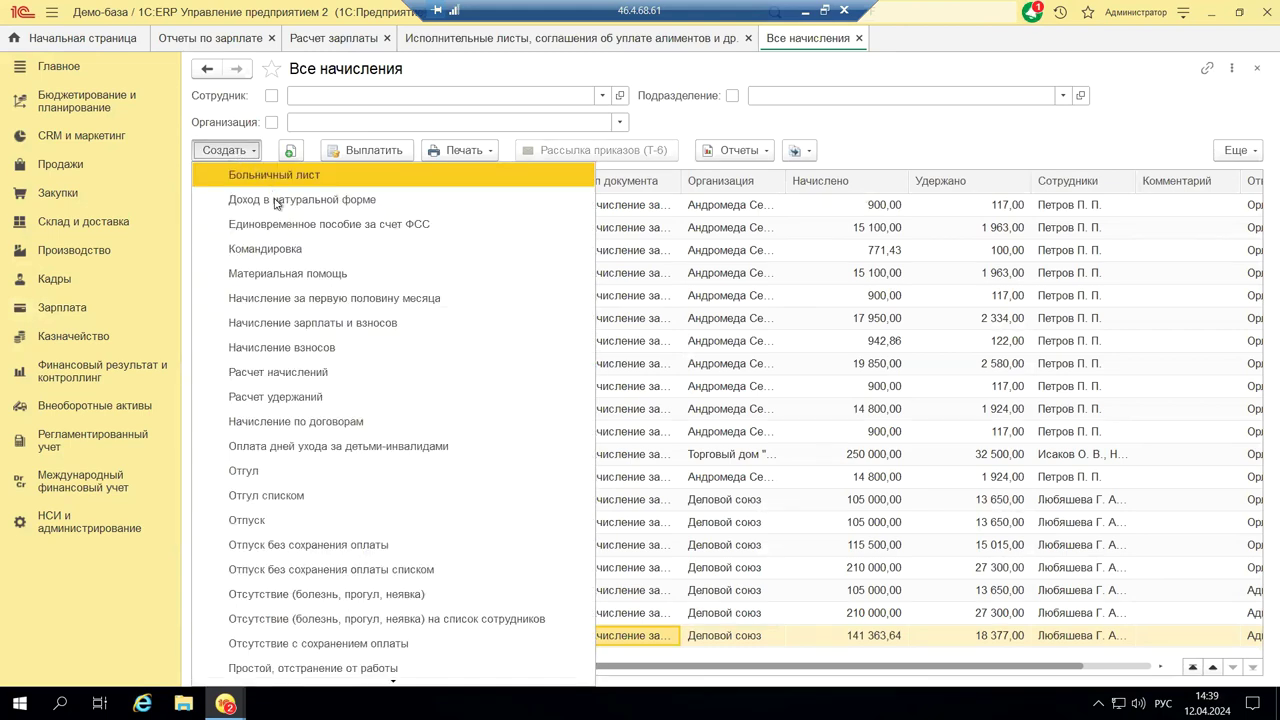
left_click(277, 299)
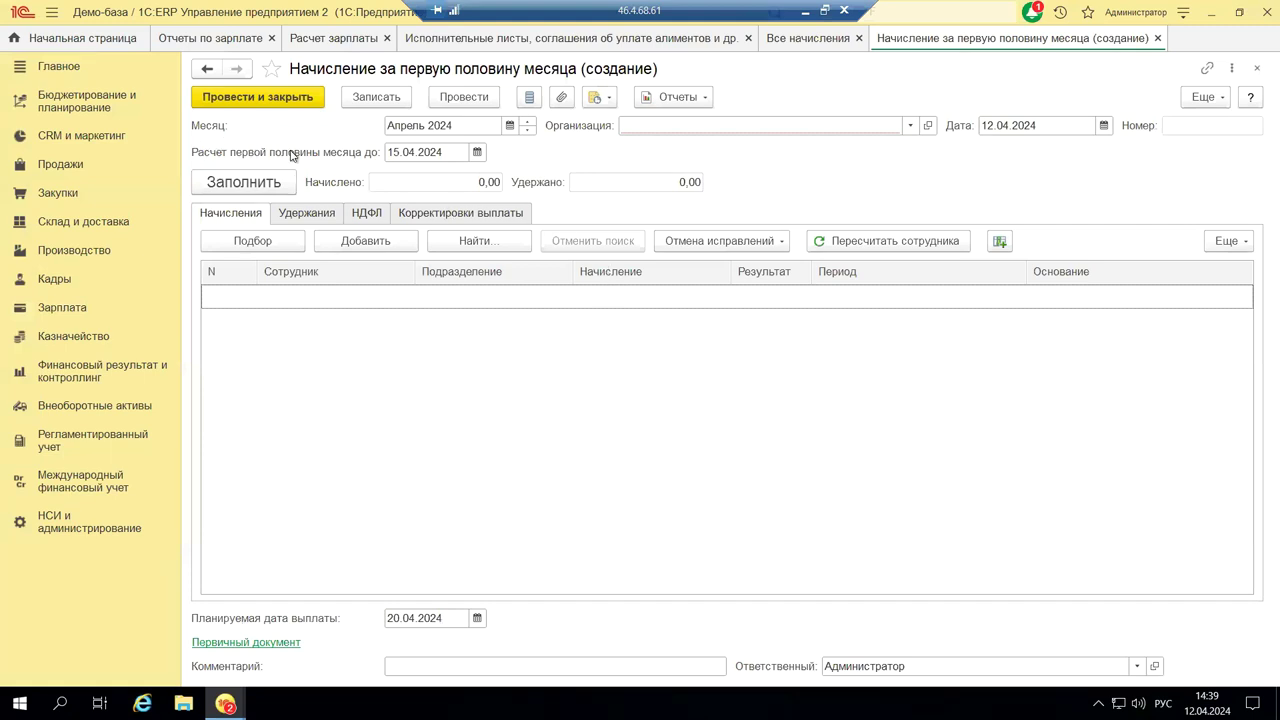
left_click(1258, 71)
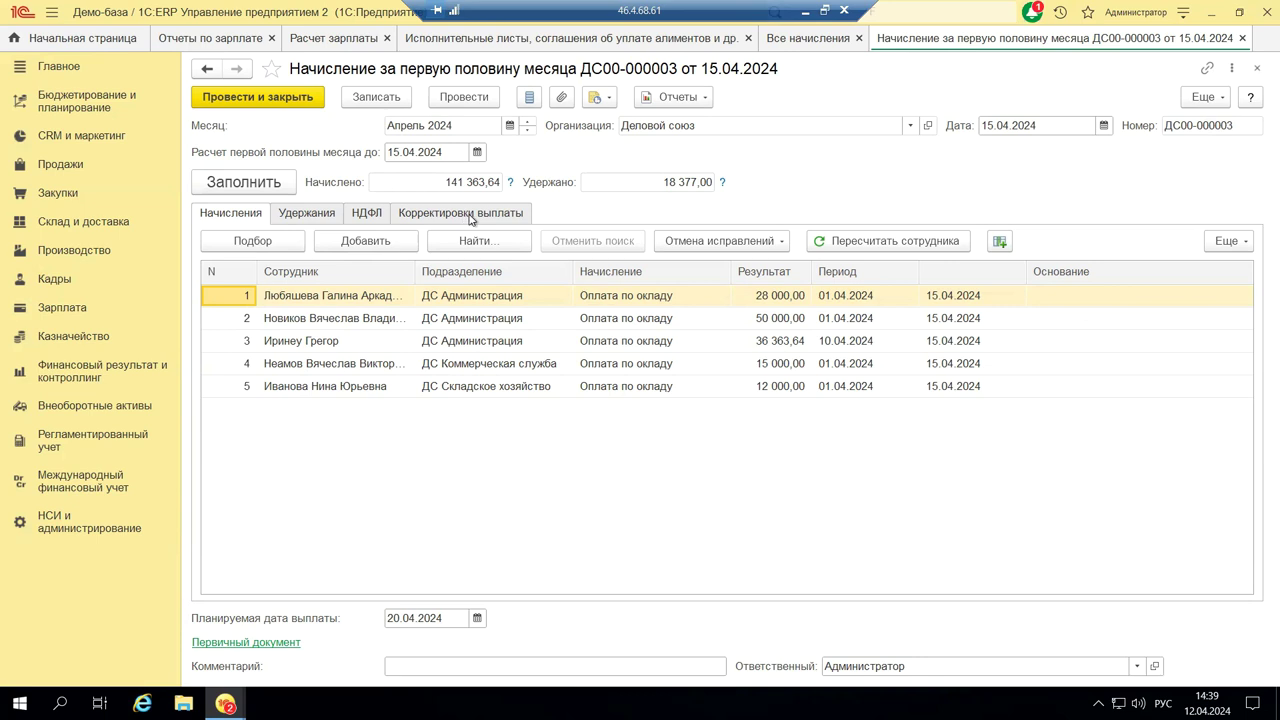
Review the deductions of the Деловой союз first-half-month accrual dated 15.04.2024, close it, and widen the journal's "Тип документа" column.
left_click(310, 220)
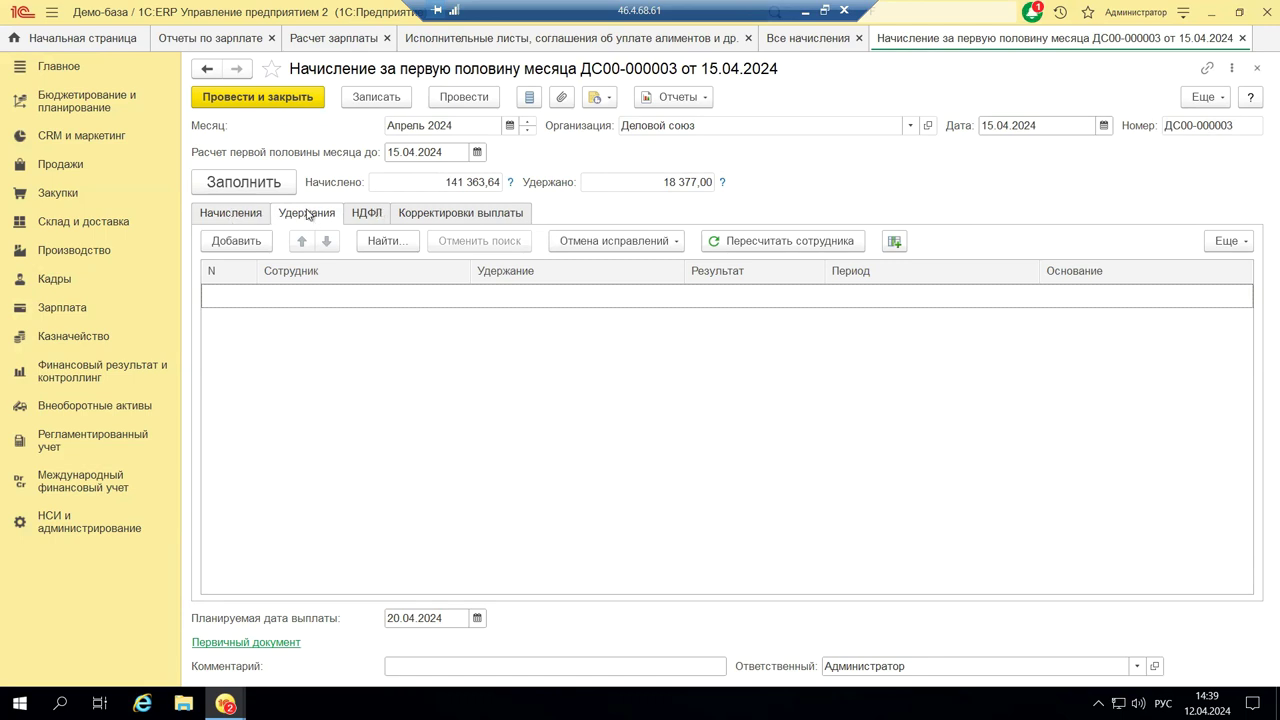
left_click(1257, 67)
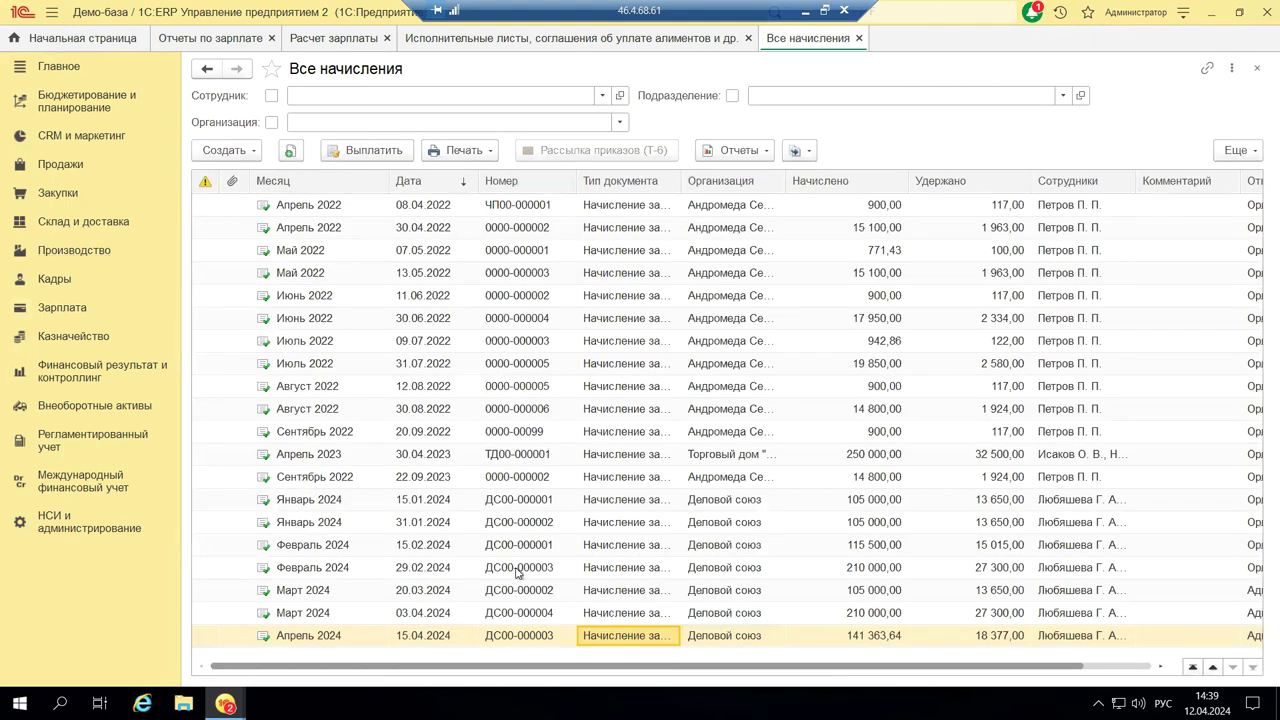
double_click(680, 181)
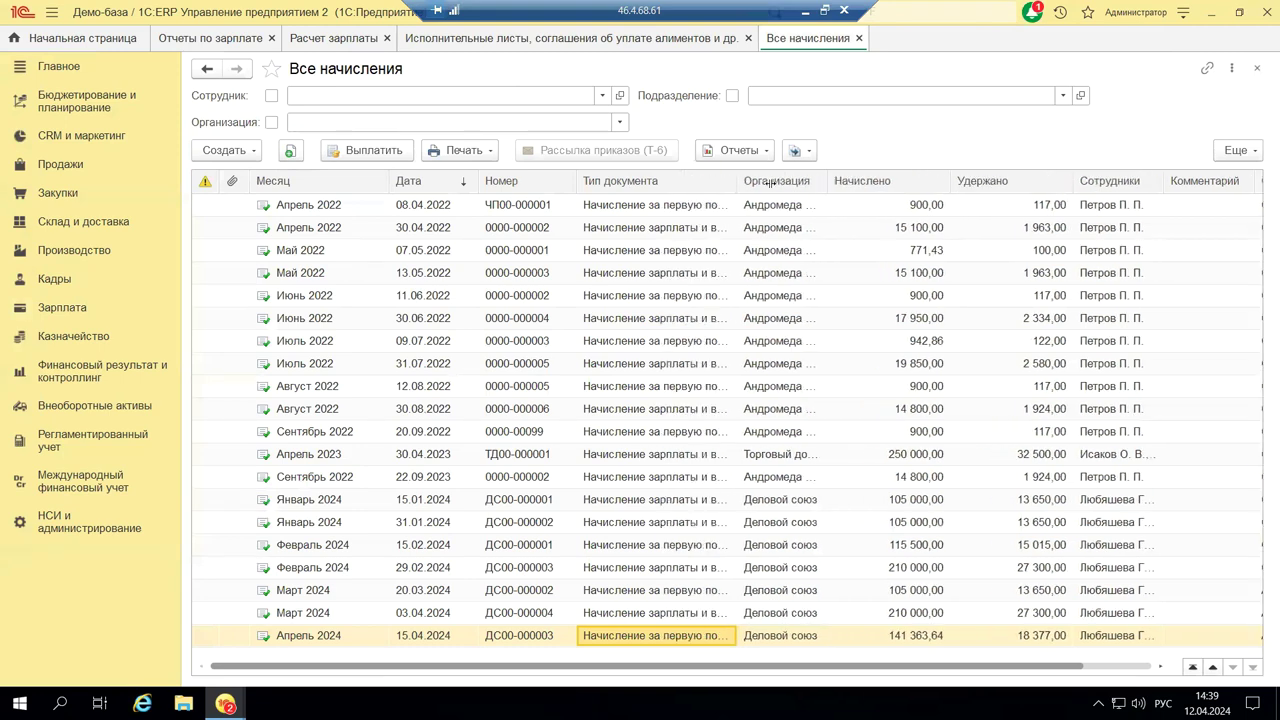
Open the Деловой союз "Начисление зарплаты и взносов" document dated 03.04.2024, review its contracts, benefits, deductions and accruals, and close it.
double_click(688, 612)
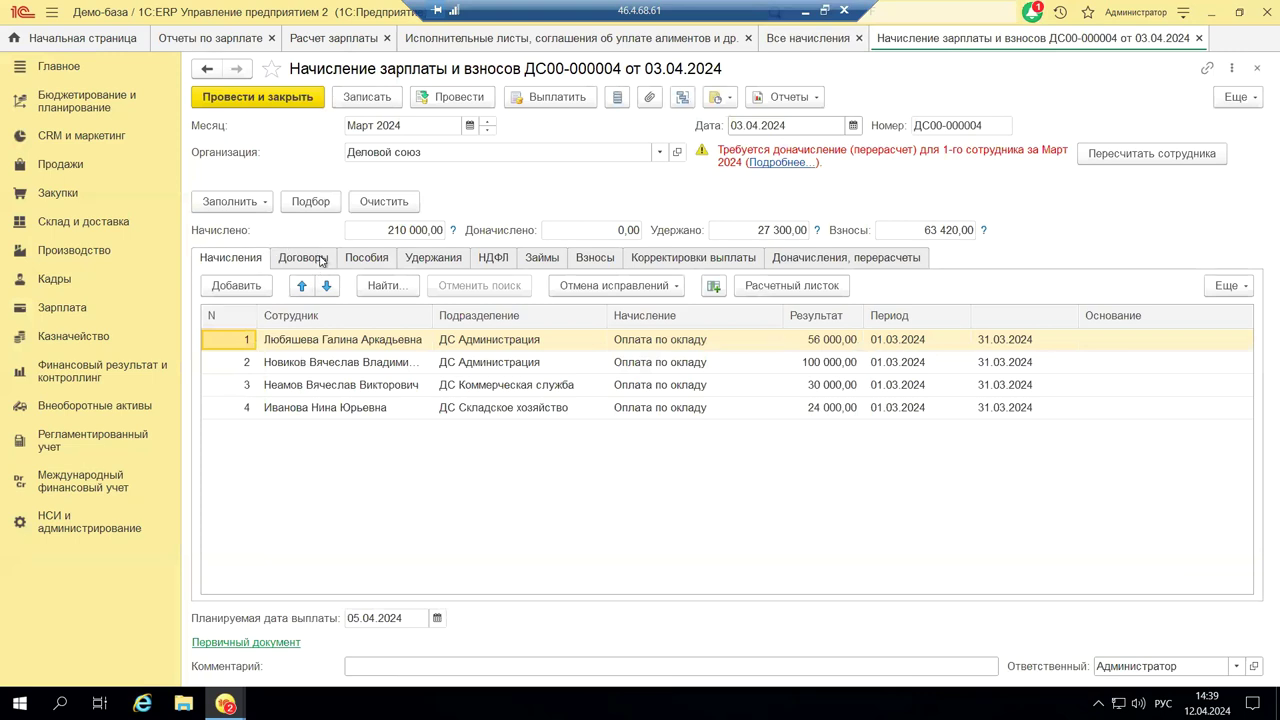
left_click(289, 262)
left_click(367, 258)
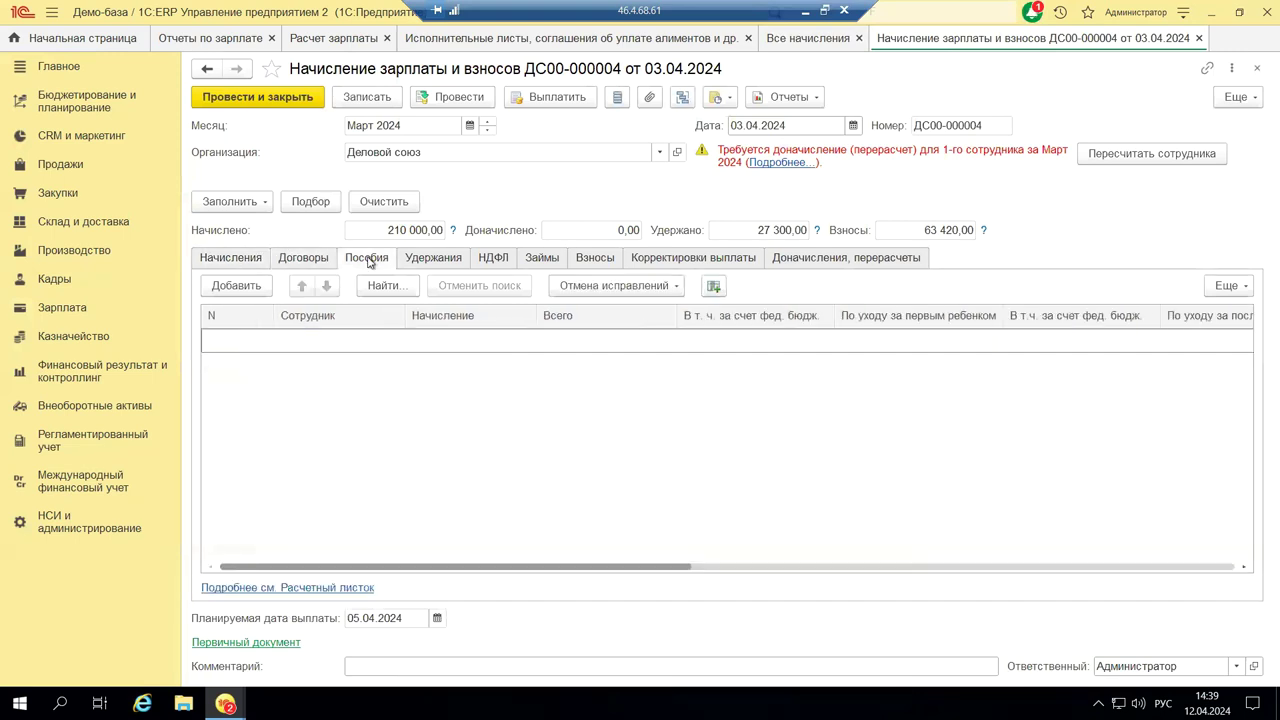
left_click(463, 260)
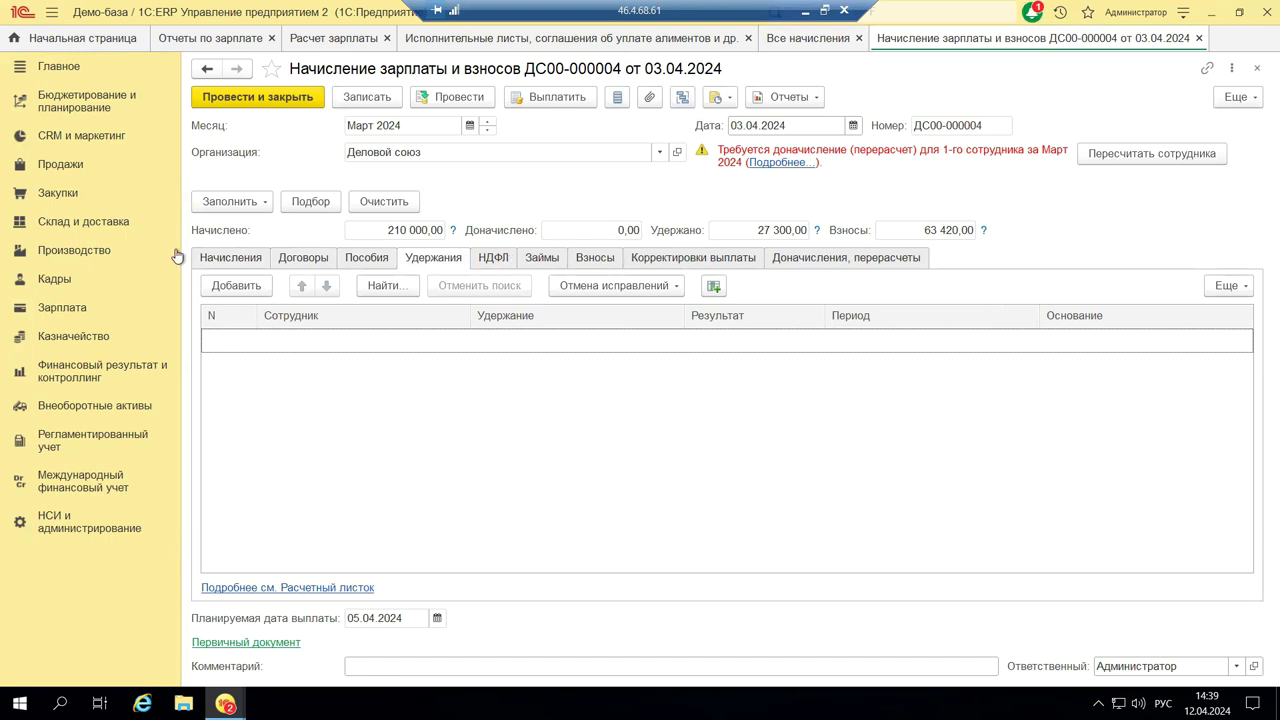
left_click(236, 262)
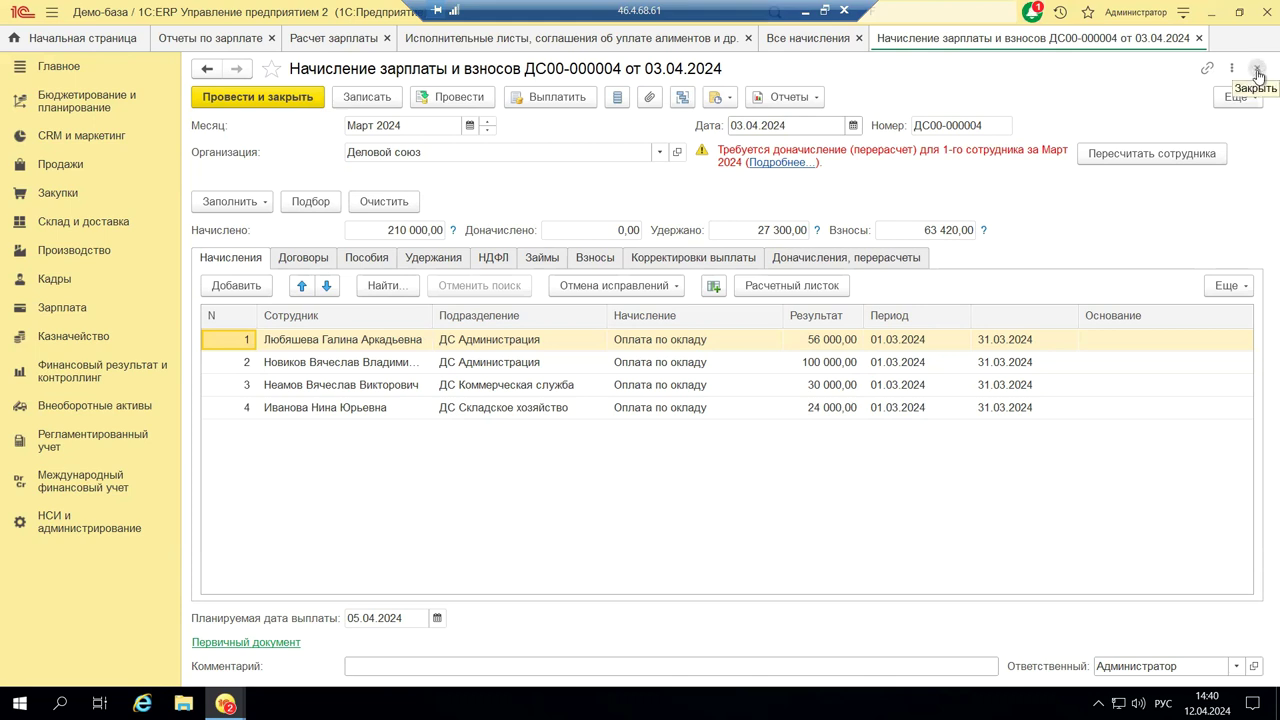
left_click(1257, 68)
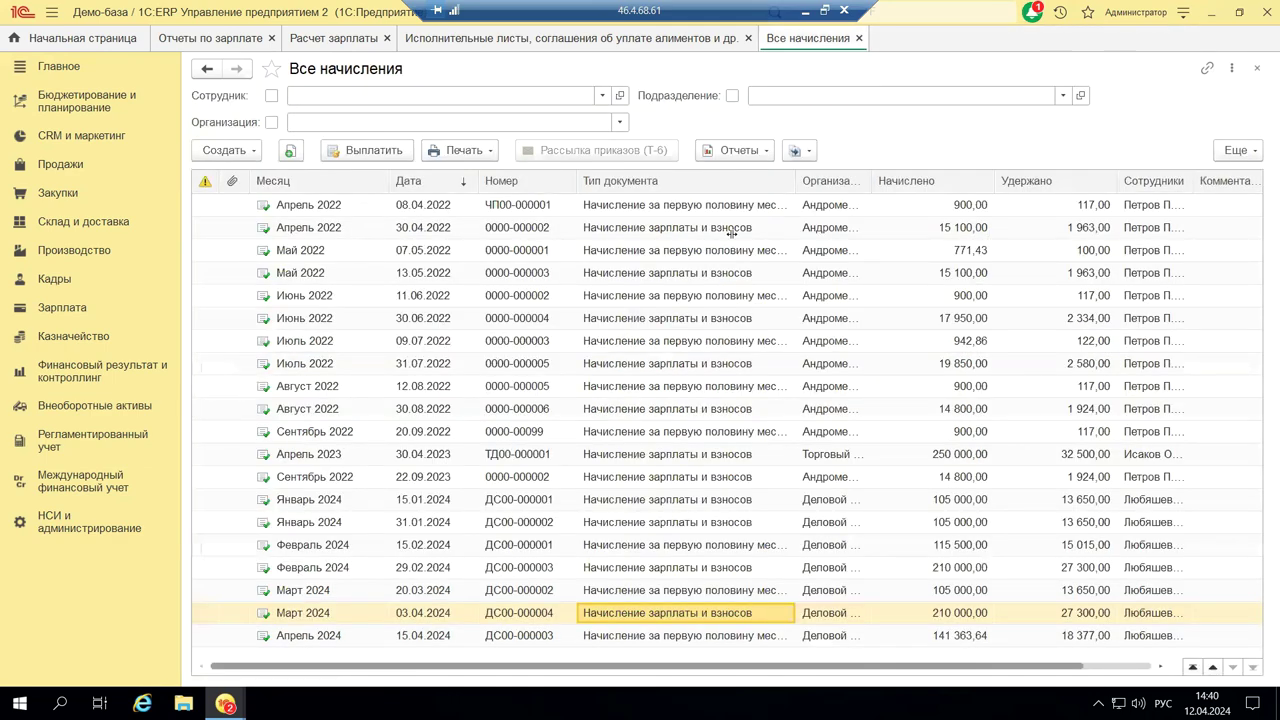
Open the payroll reports list to view the deduction reports, then switch to PowerPoint to view slide 16 and return to the remote 1C session.
left_click(100, 307)
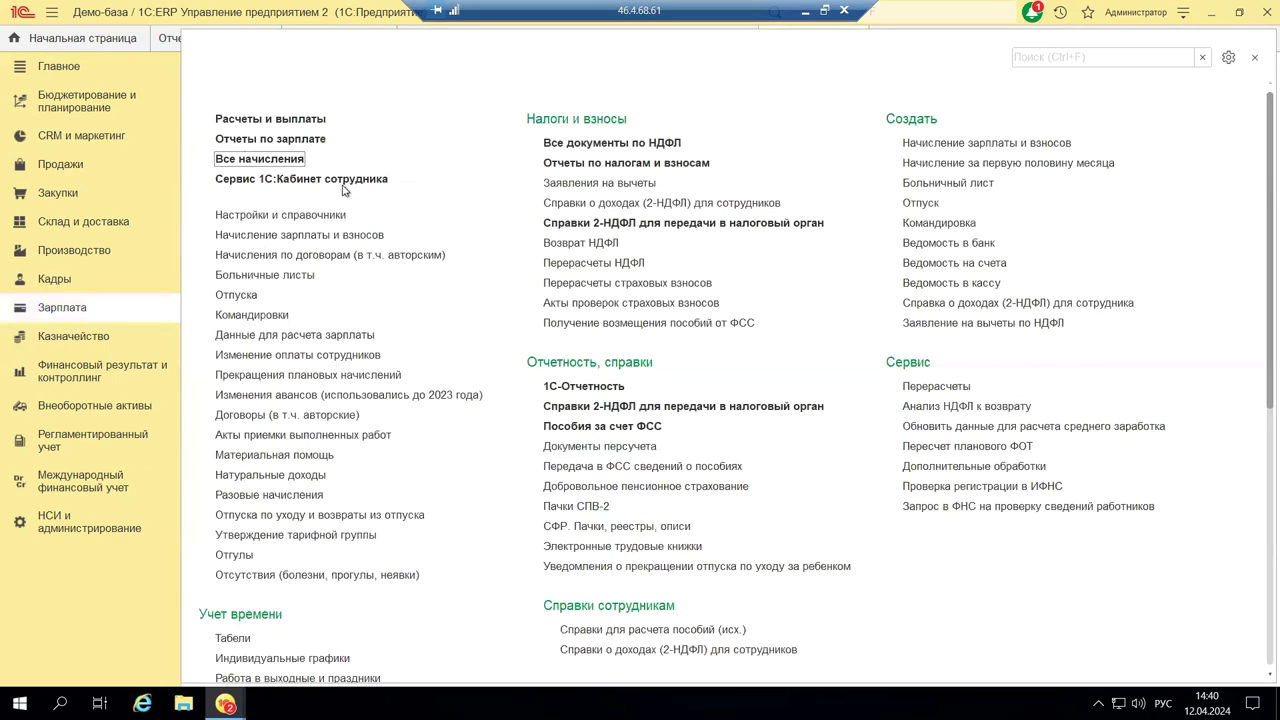
left_click(272, 140)
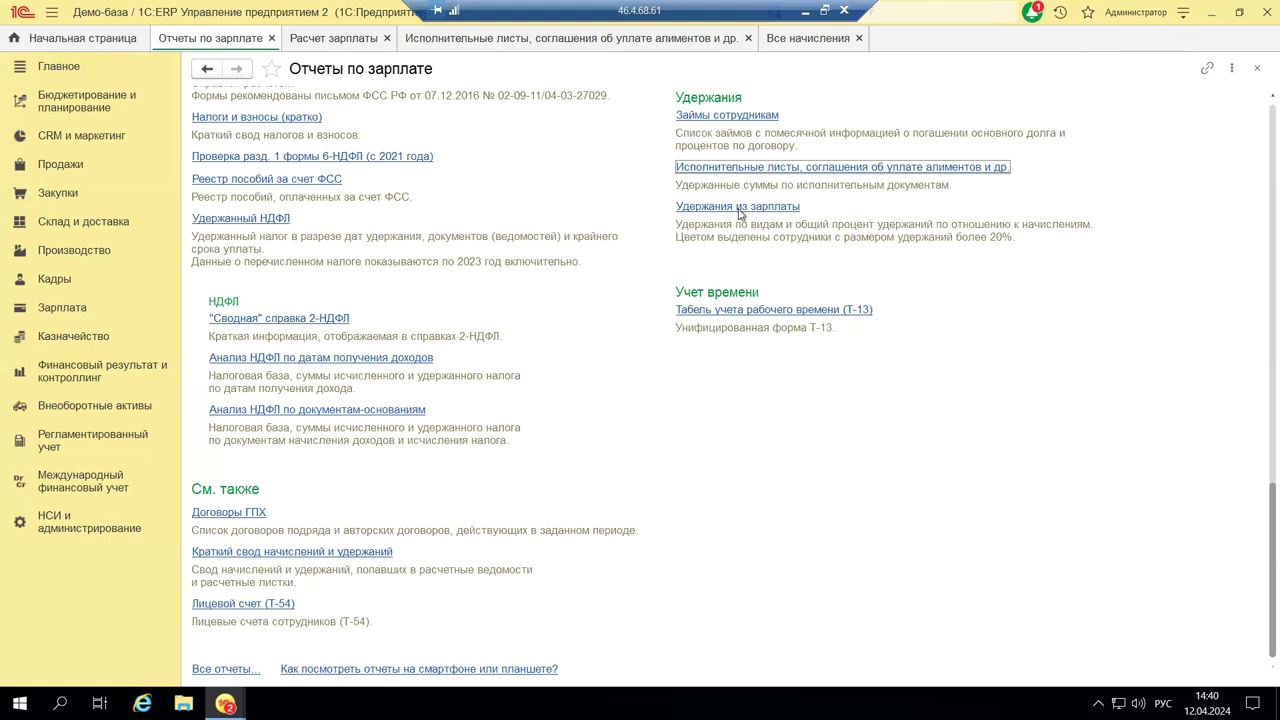
key("alt+Tab")
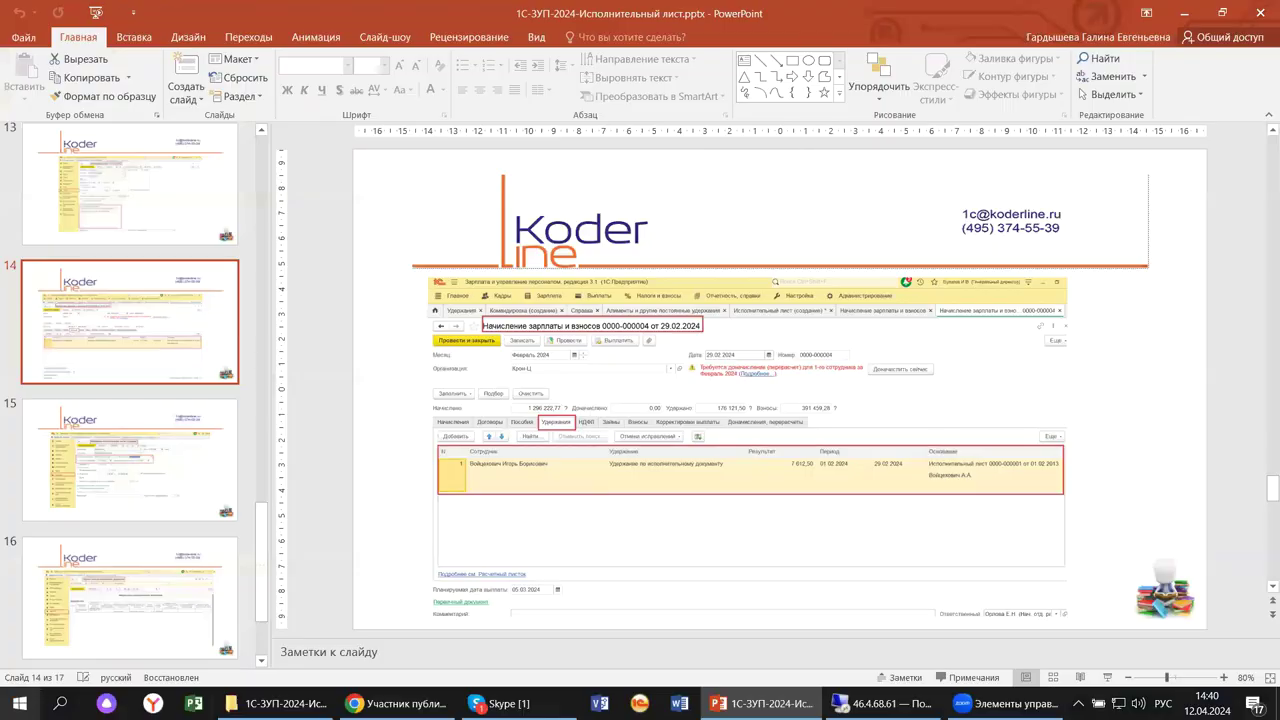
left_click(150, 635)
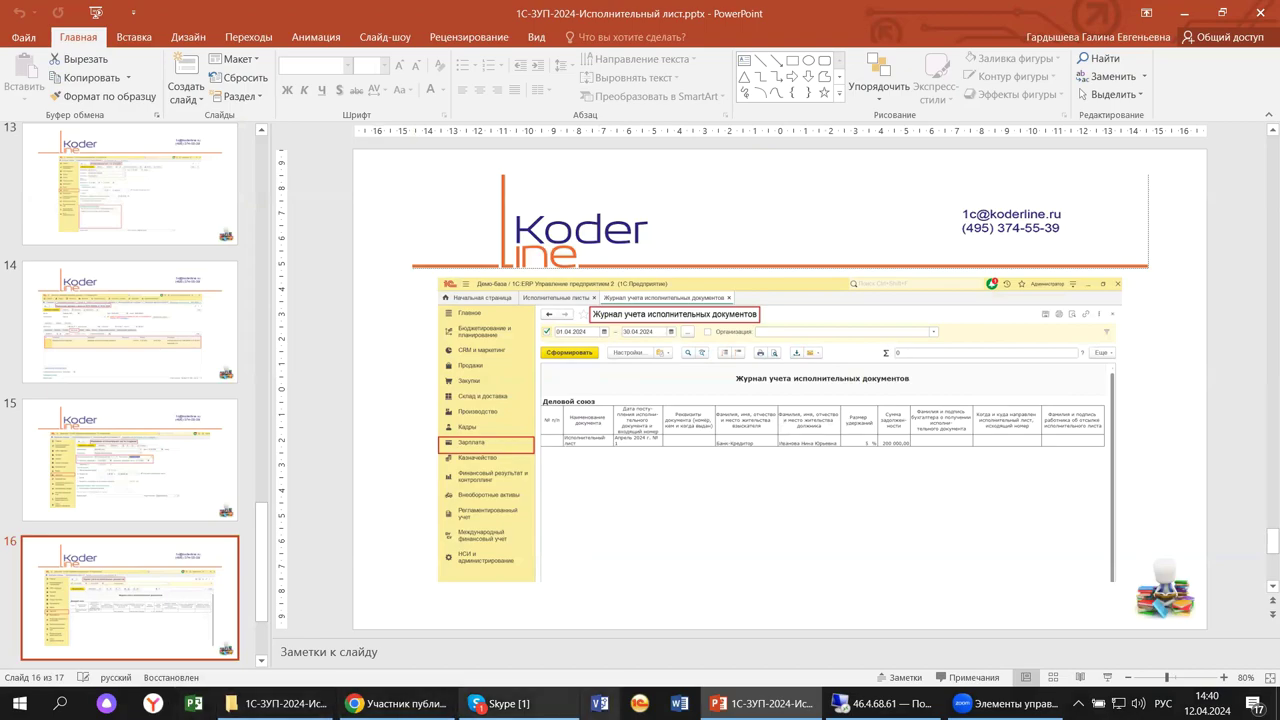
left_click(866, 703)
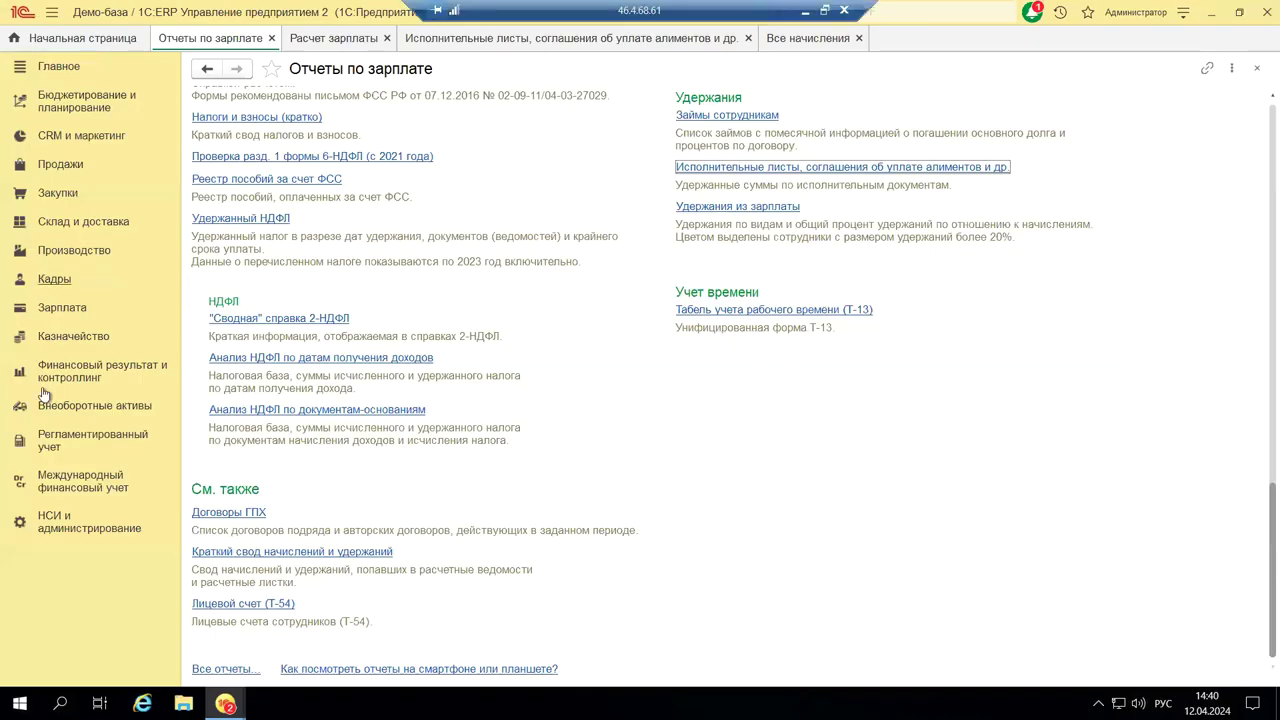
Open the "Исполнительные листы" journal from the payroll section and review its available print forms and the documents that can be created from a writ.
left_click(80, 307)
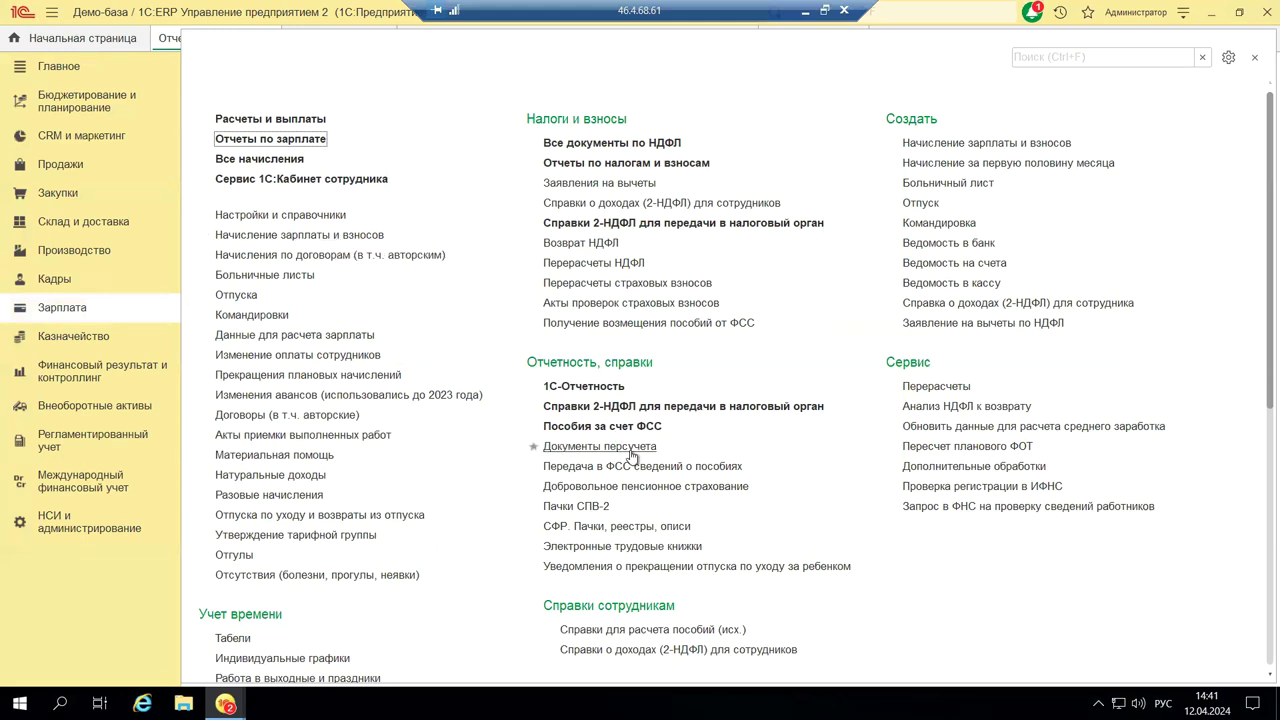
scroll(340, 682, "down", 4)
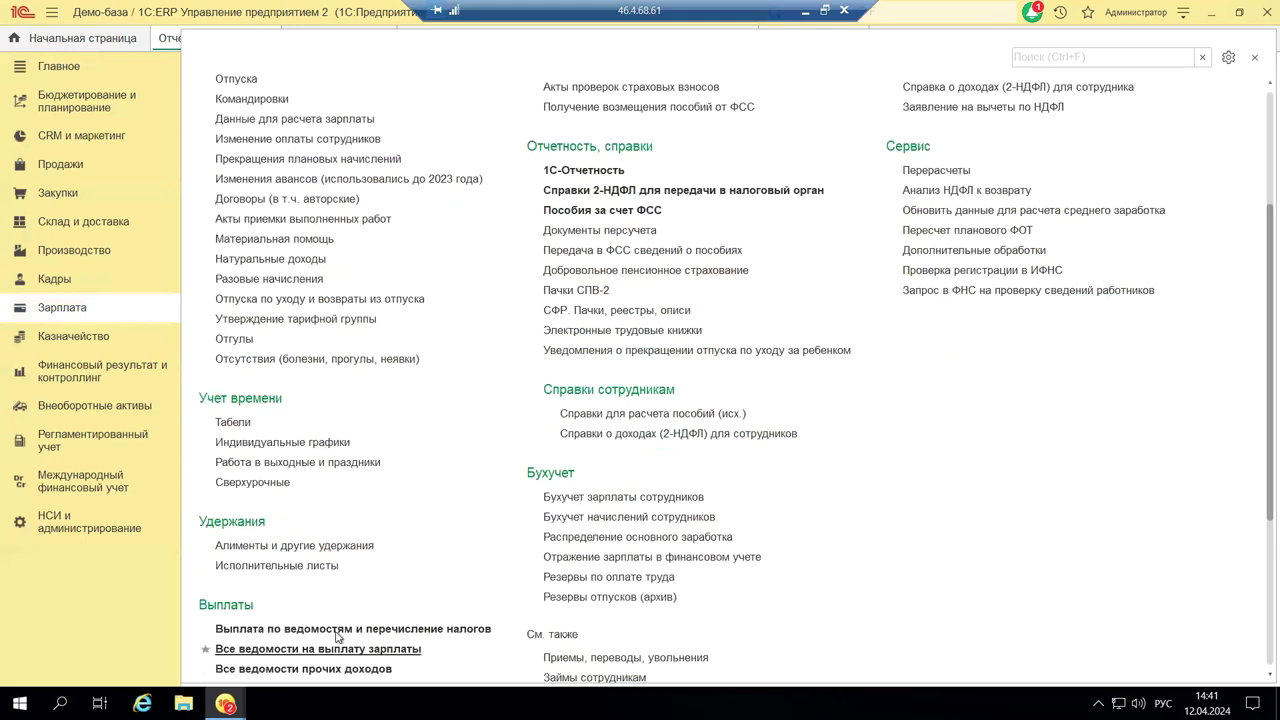
left_click(327, 566)
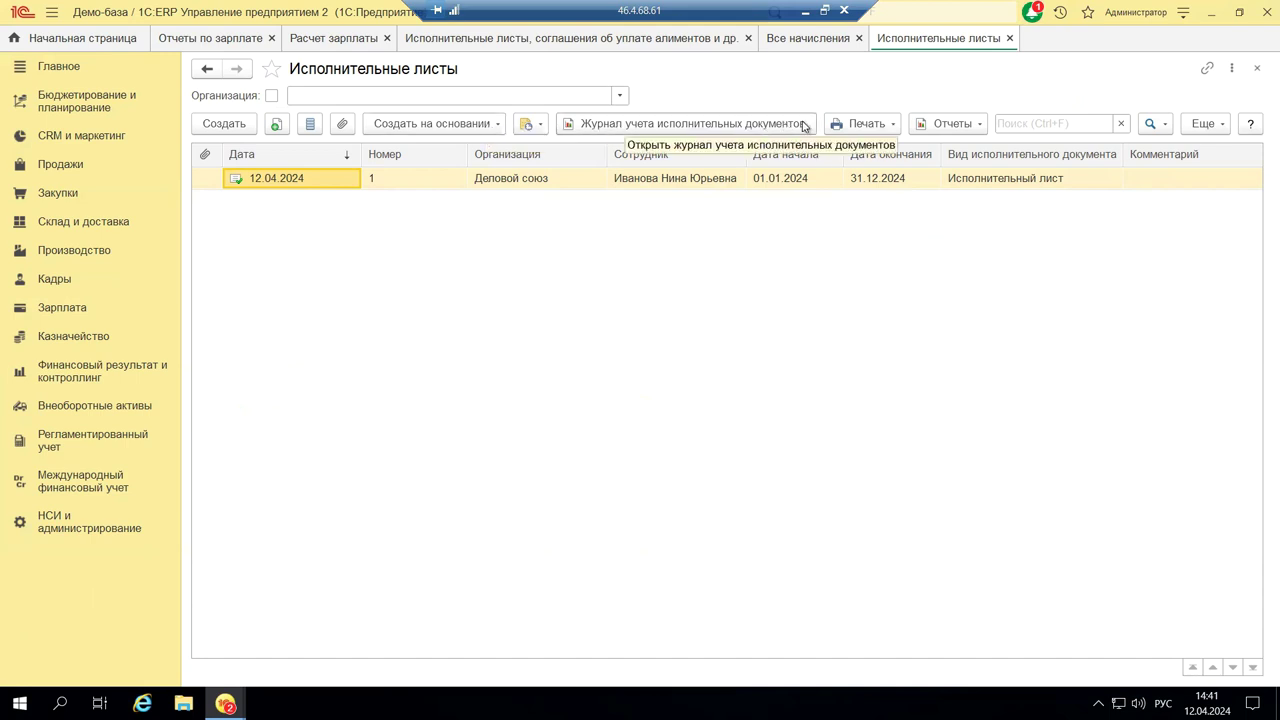
left_click(894, 126)
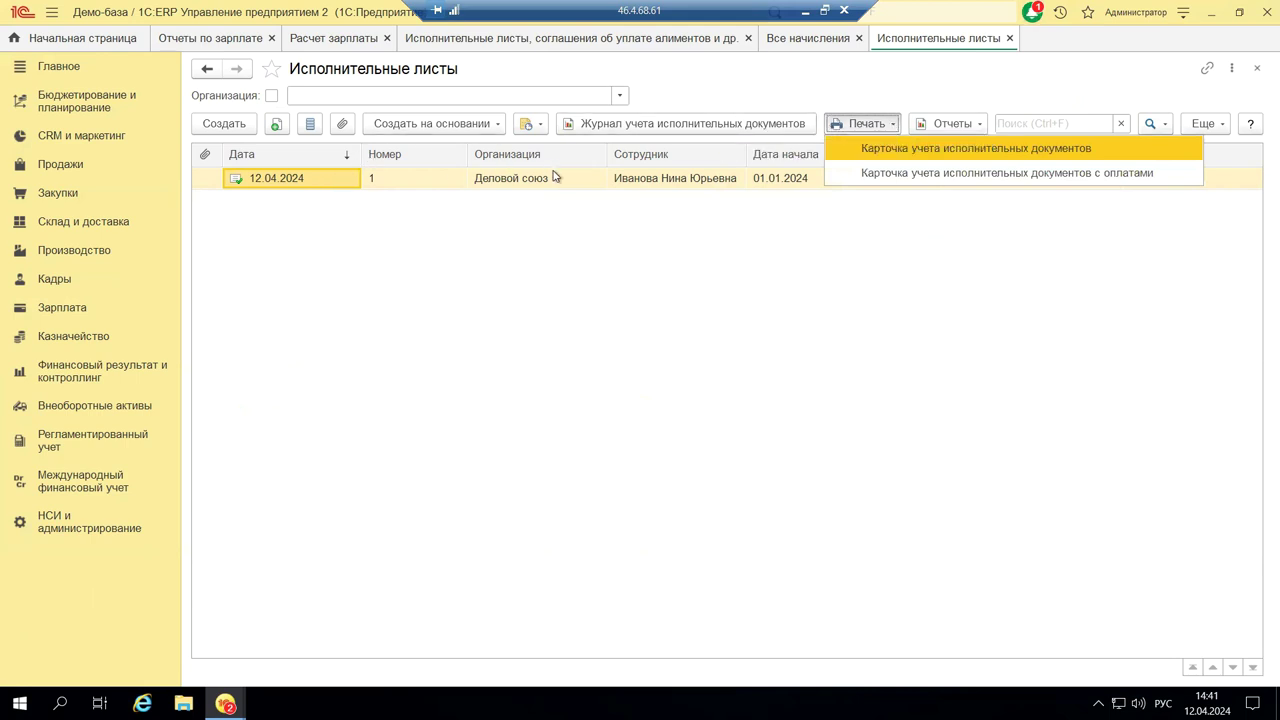
left_click(455, 128)
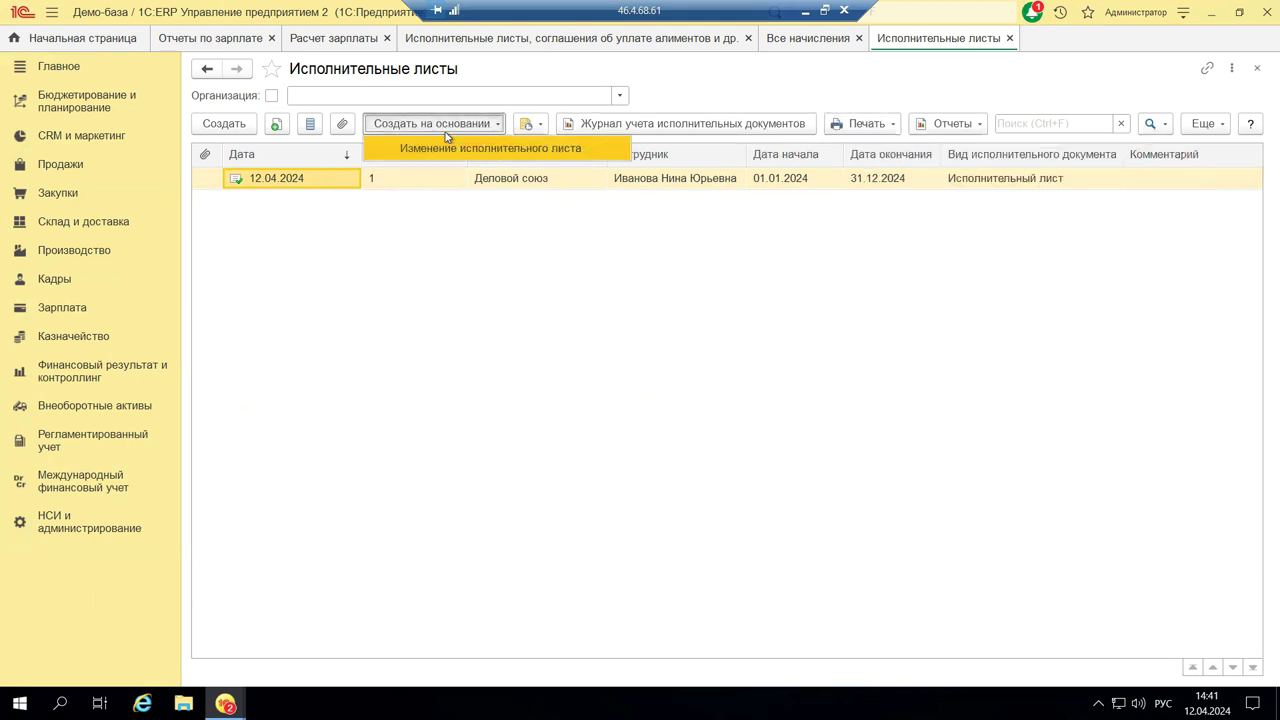
left_click(867, 130)
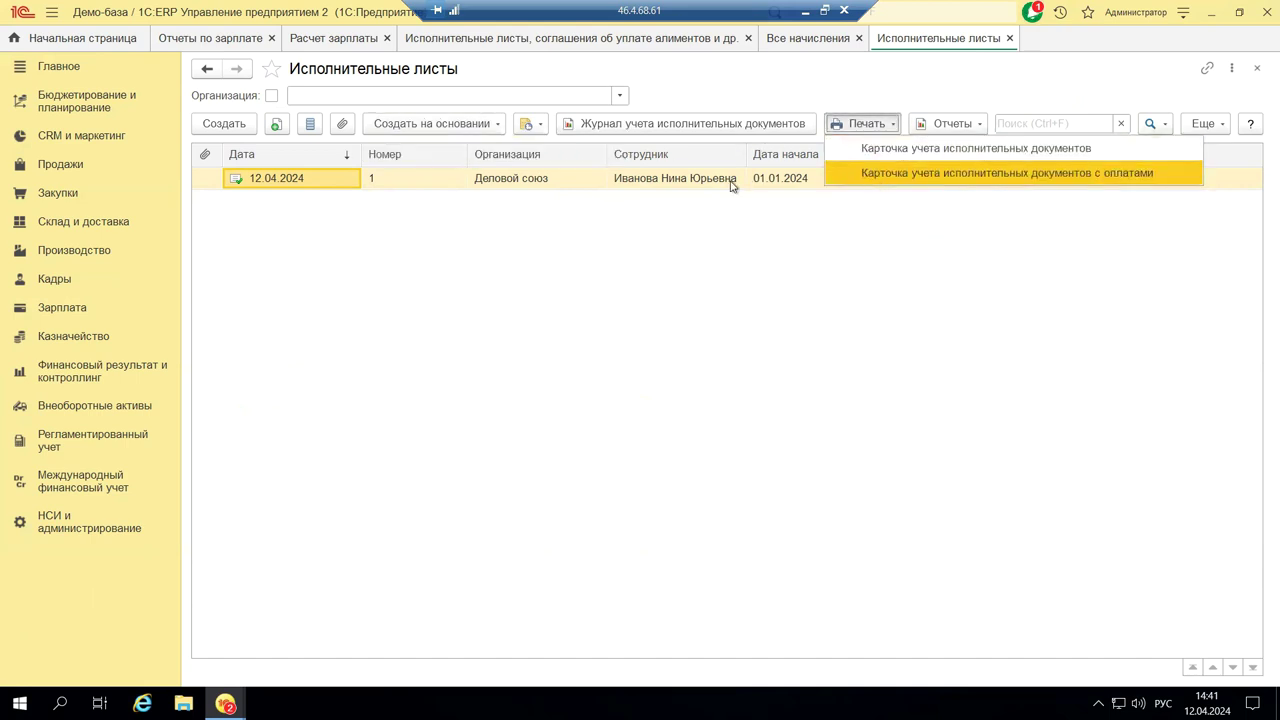
Open the Деловой союз writ of execution dated 12.04.2024 and review its details, based-on documents and print forms.
double_click(531, 177)
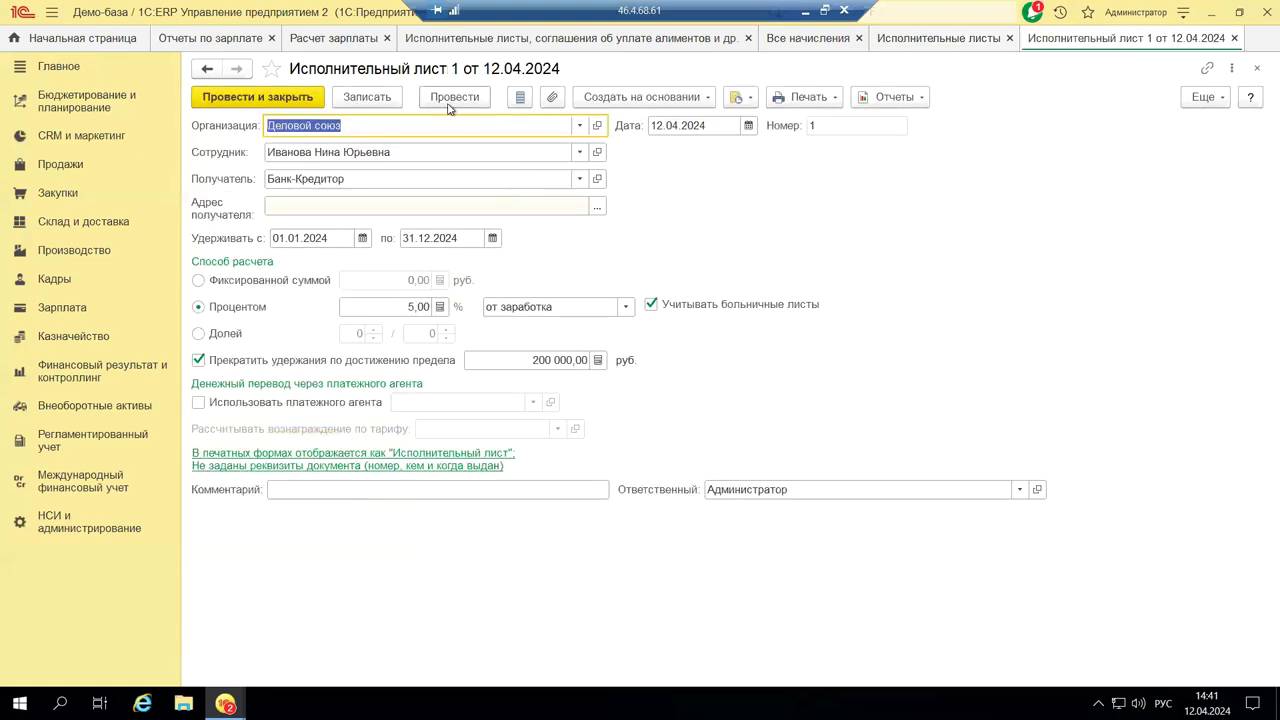
left_click(665, 100)
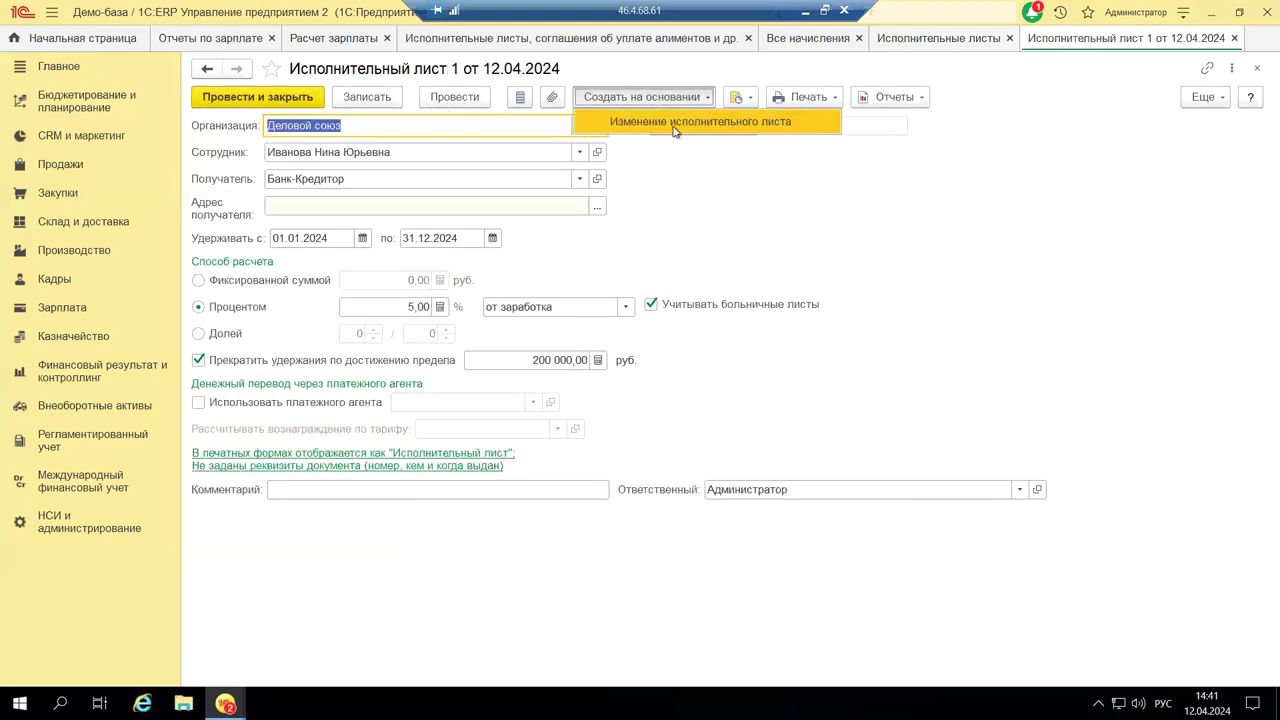
left_click(822, 100)
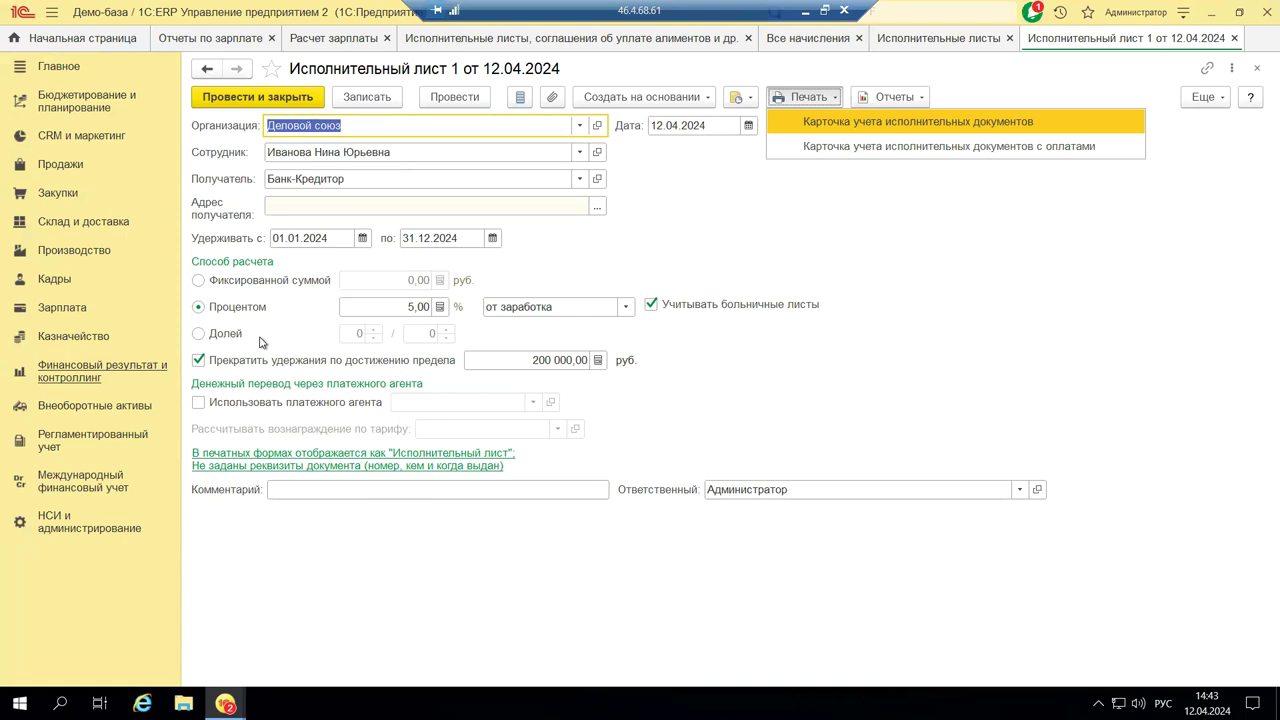
Create an "Изменение исполнительного листа" based on the writ, review its fields and reports, and close both documents without saving.
left_click(636, 96)
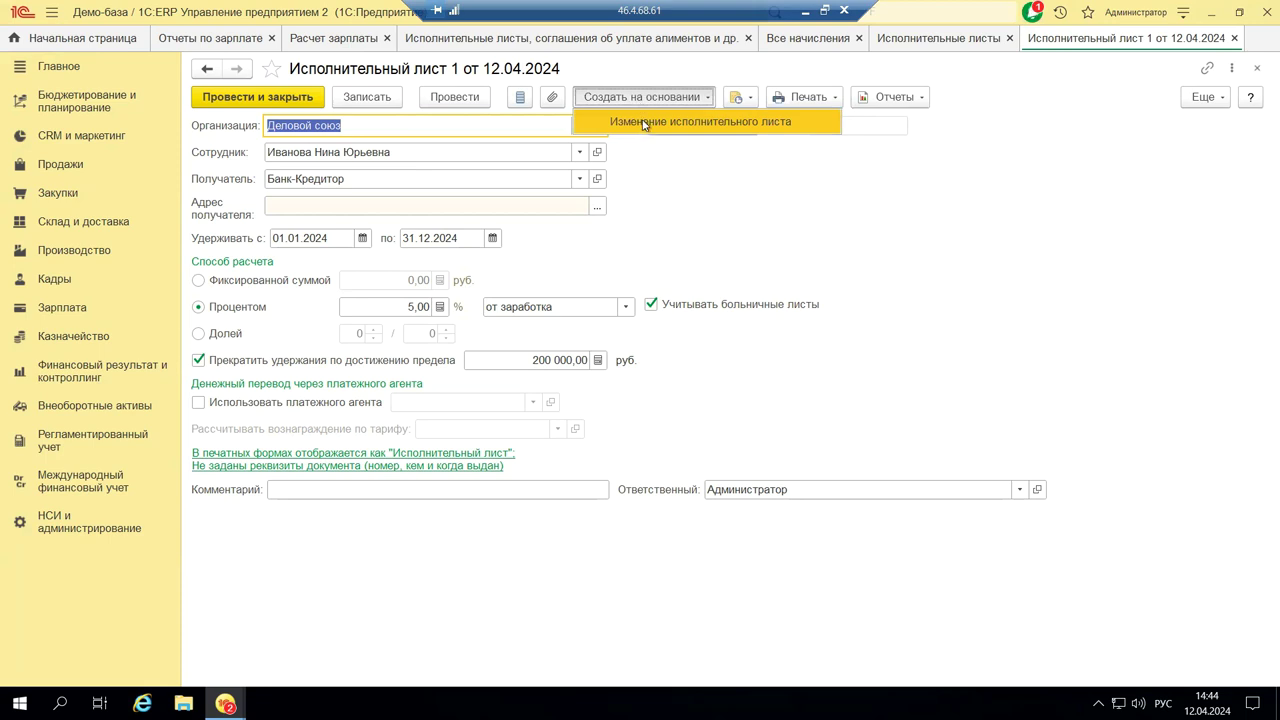
left_click(644, 122)
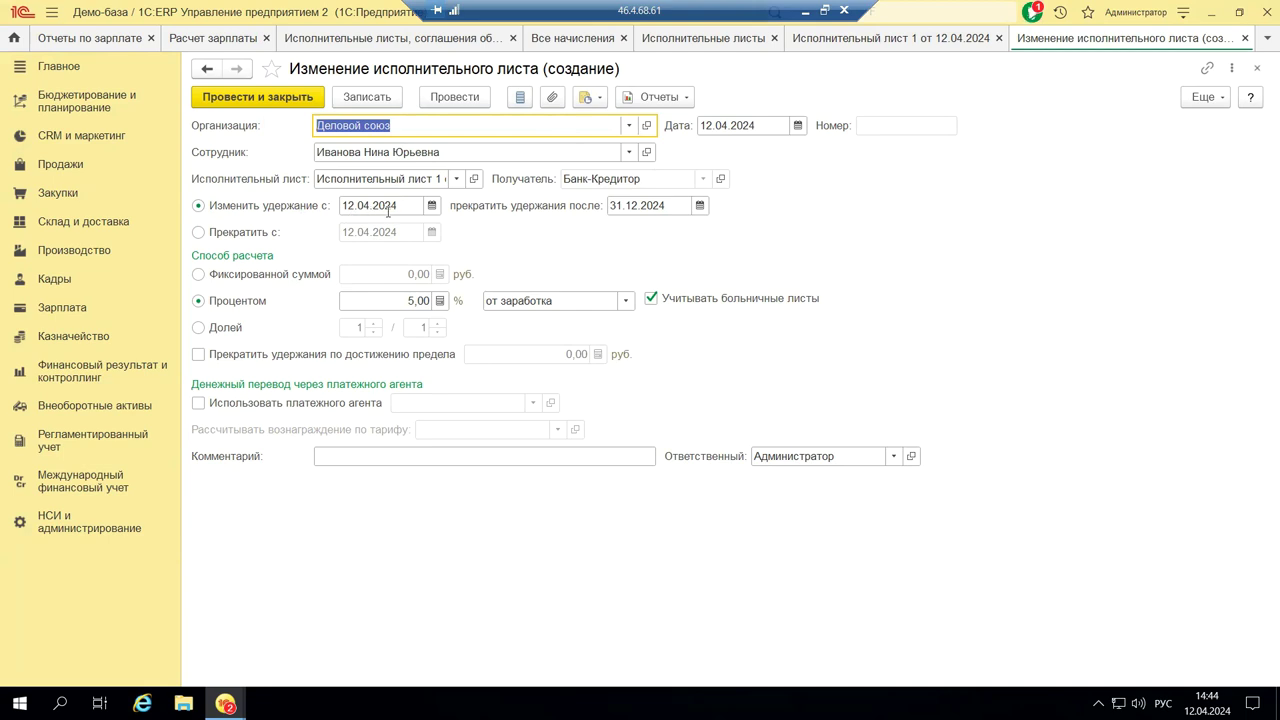
mouse_move(584, 209)
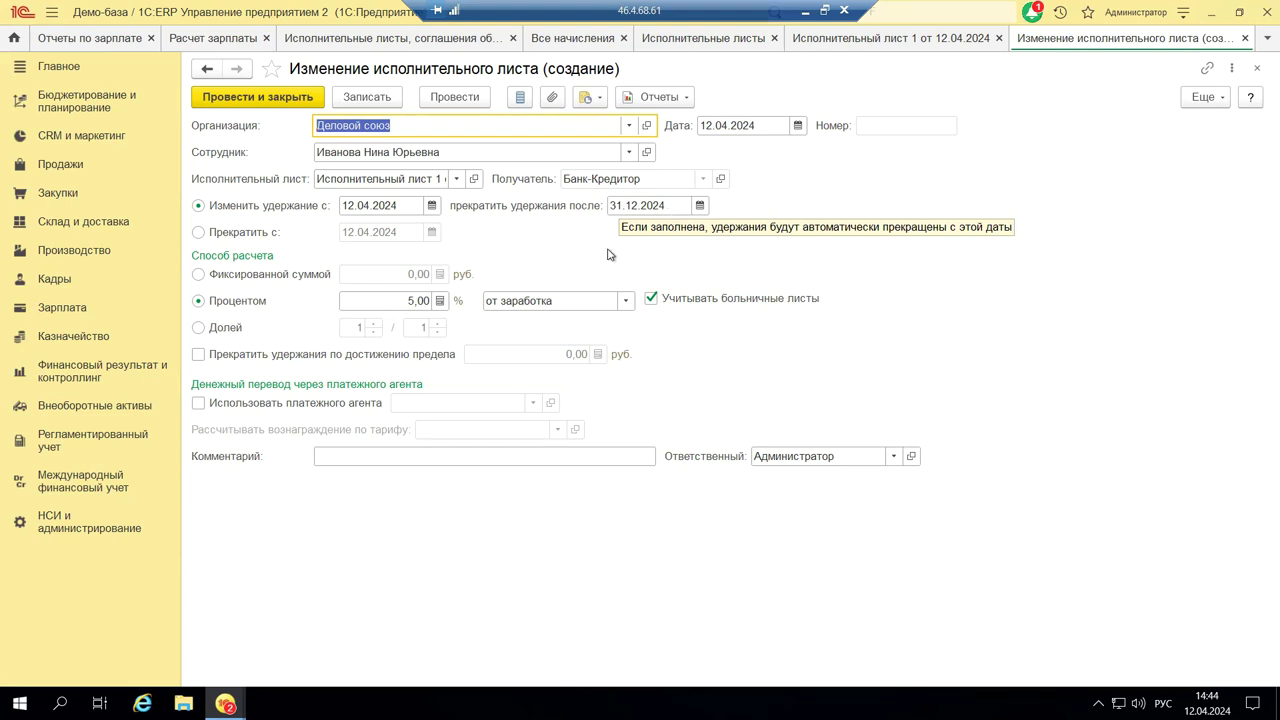
mouse_move(554, 306)
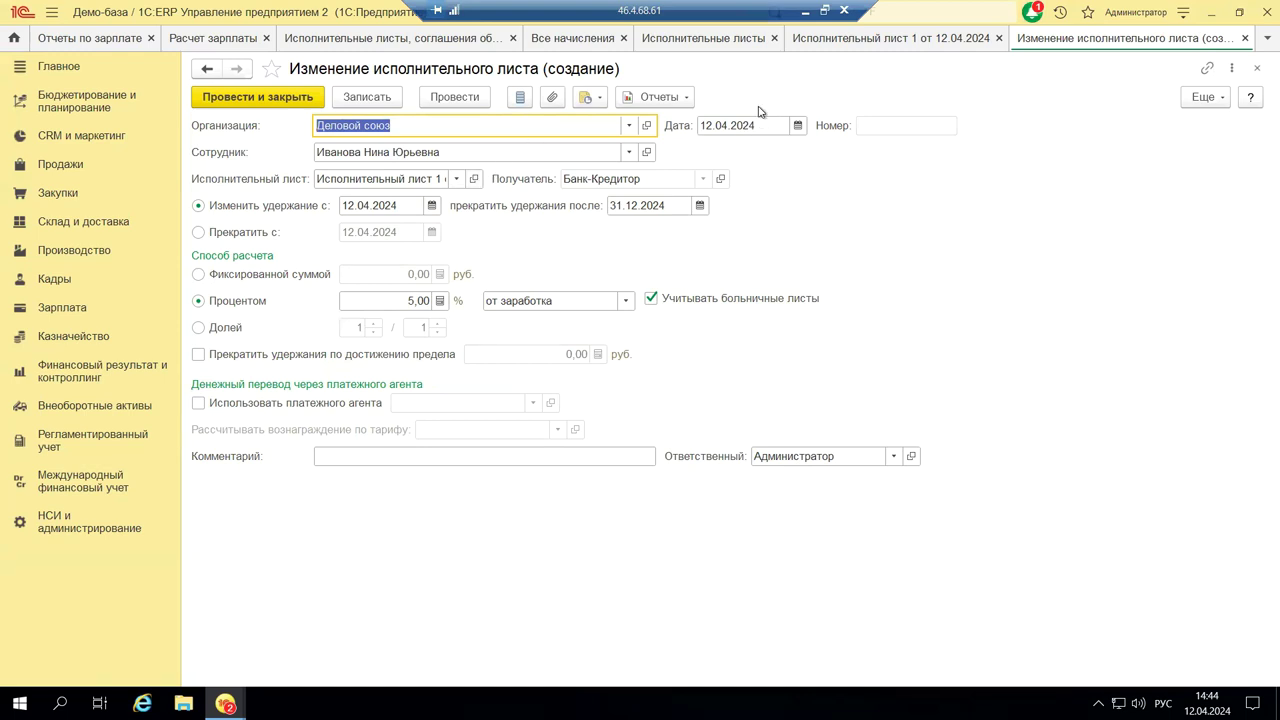
left_click(688, 99)
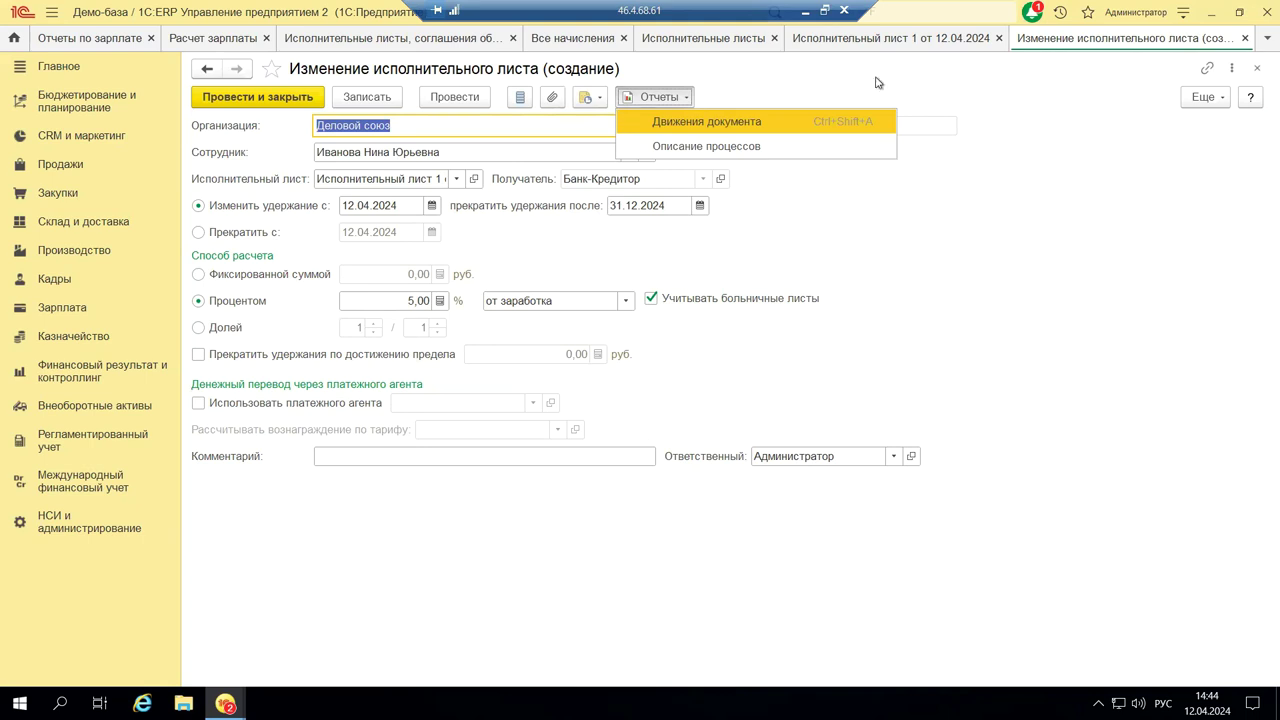
left_click(1257, 68)
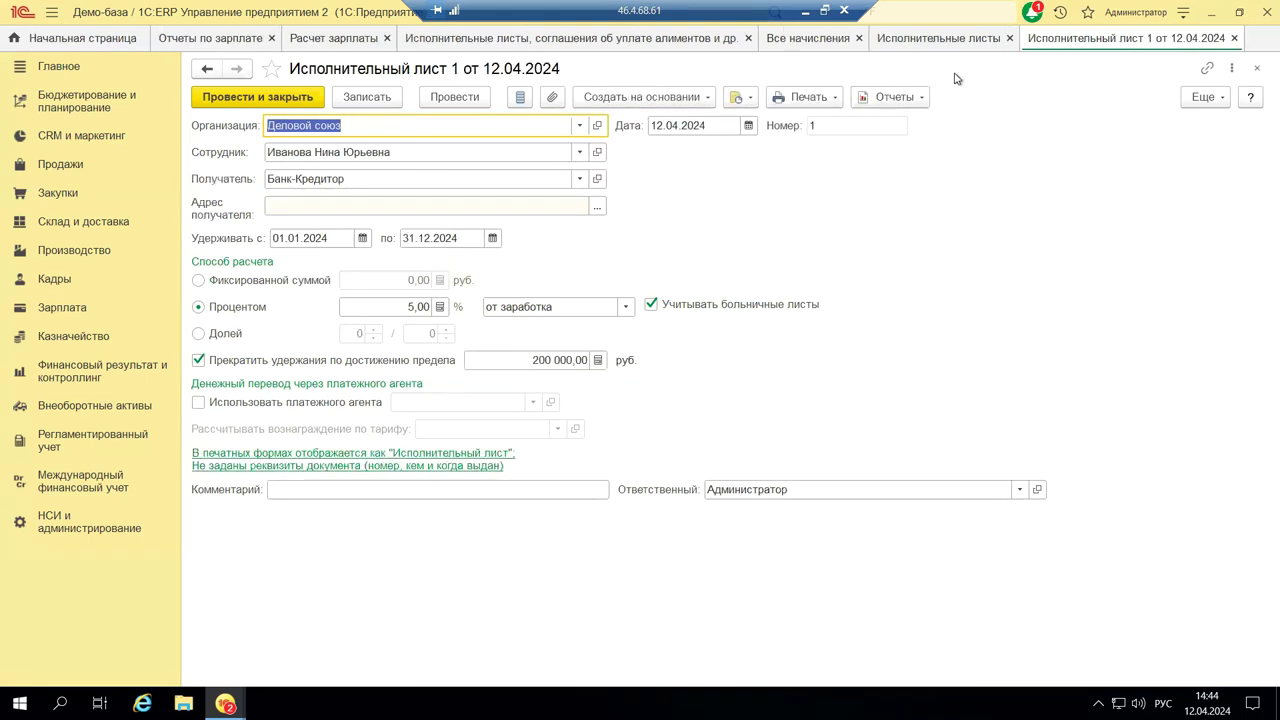
left_click(1234, 38)
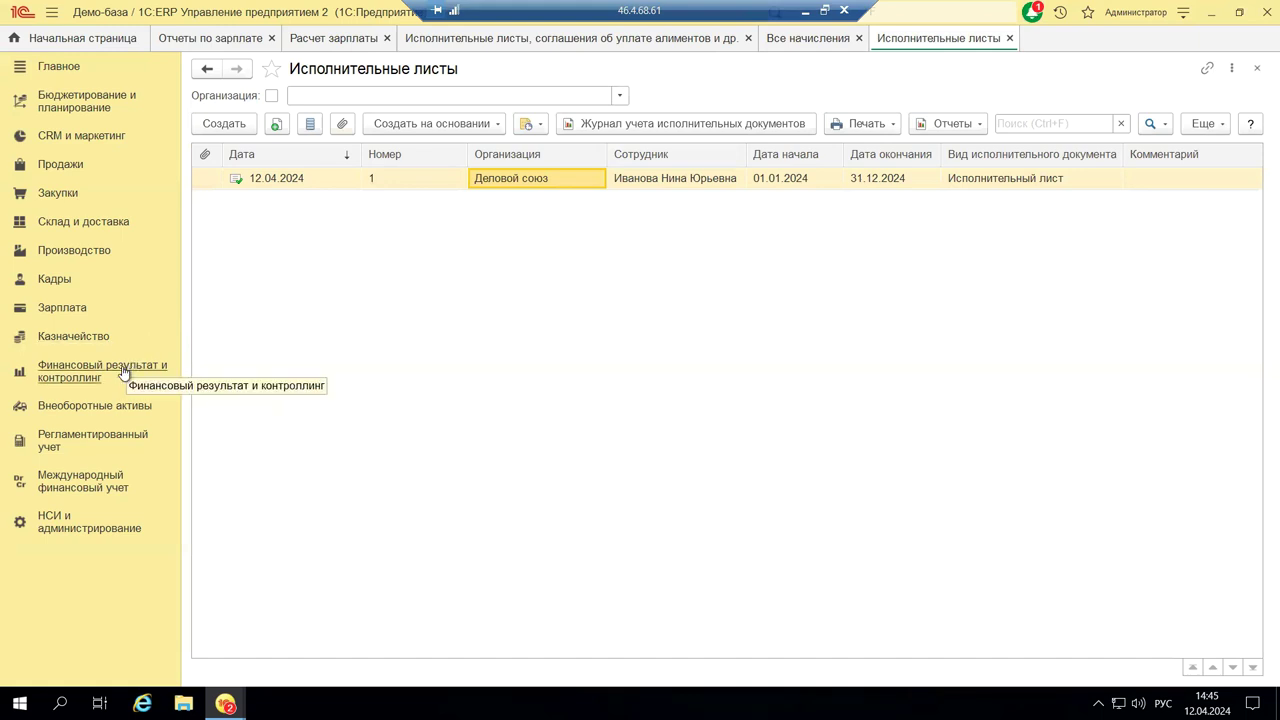
View the payroll and HR section commands, open the "1С:Кабинет сотрудника" connection page to review it, and close it.
left_click(72, 308)
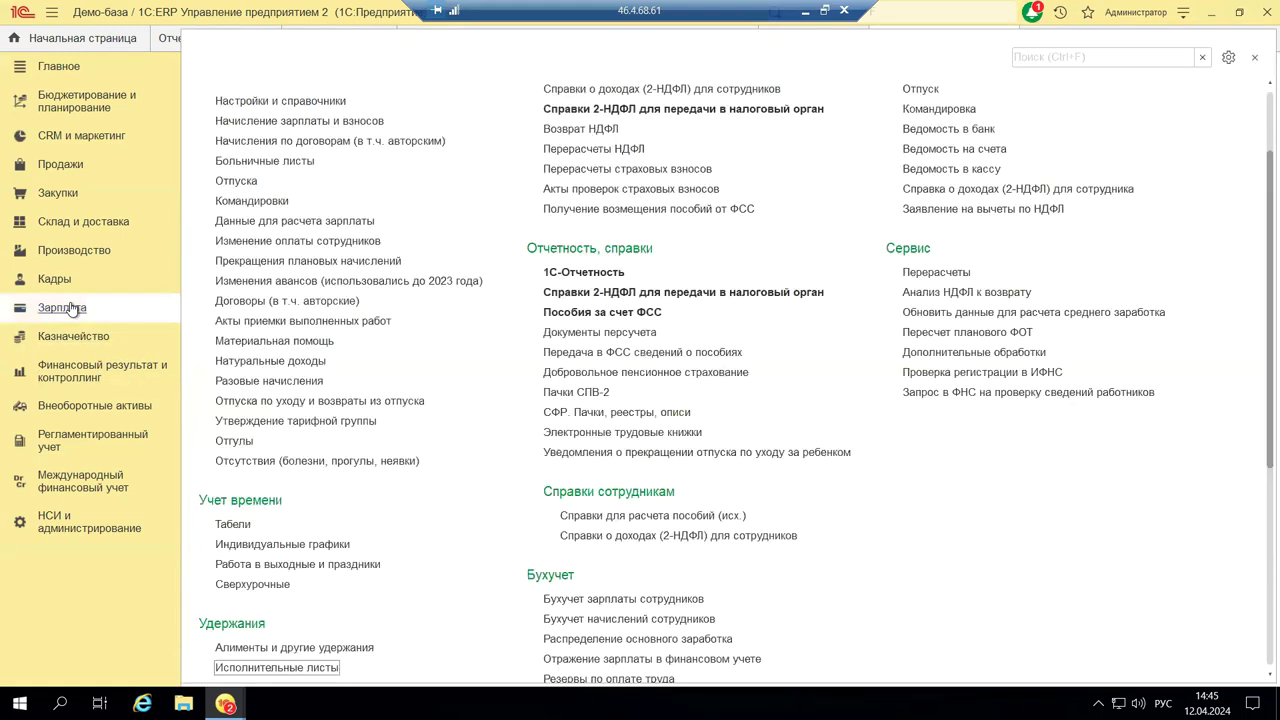
scroll(486, 403, "up", 3)
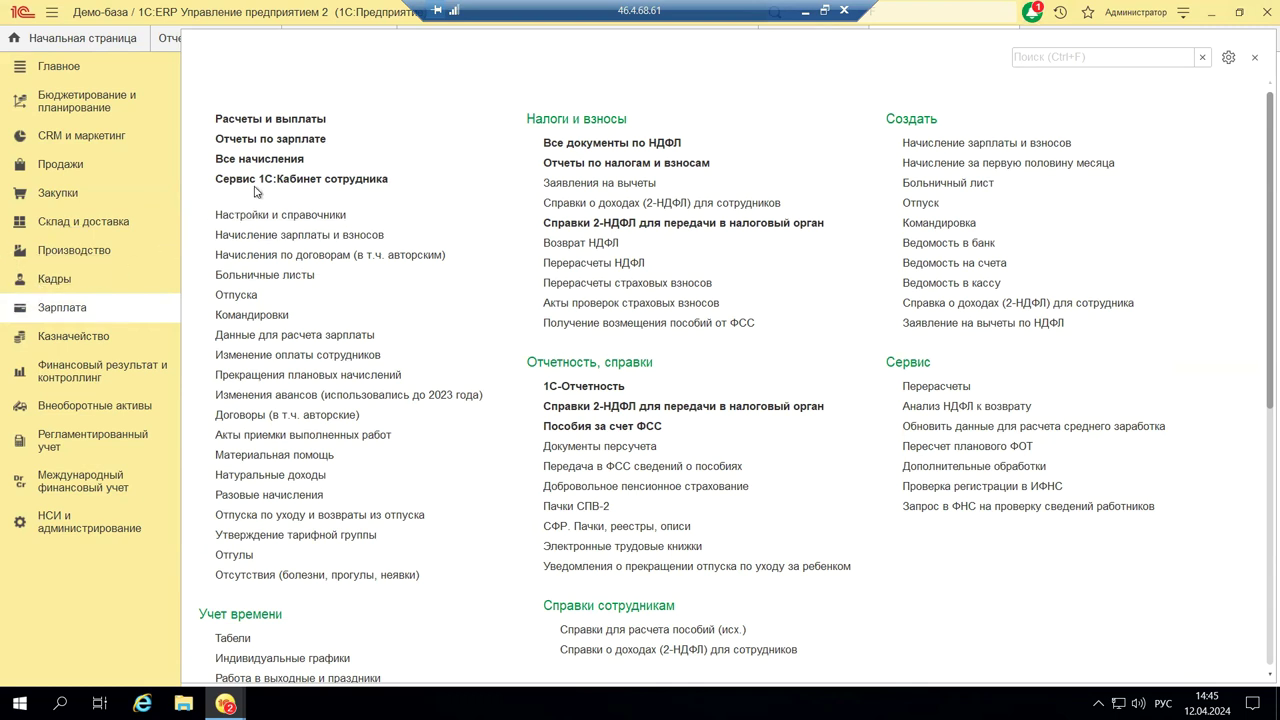
left_click(62, 285)
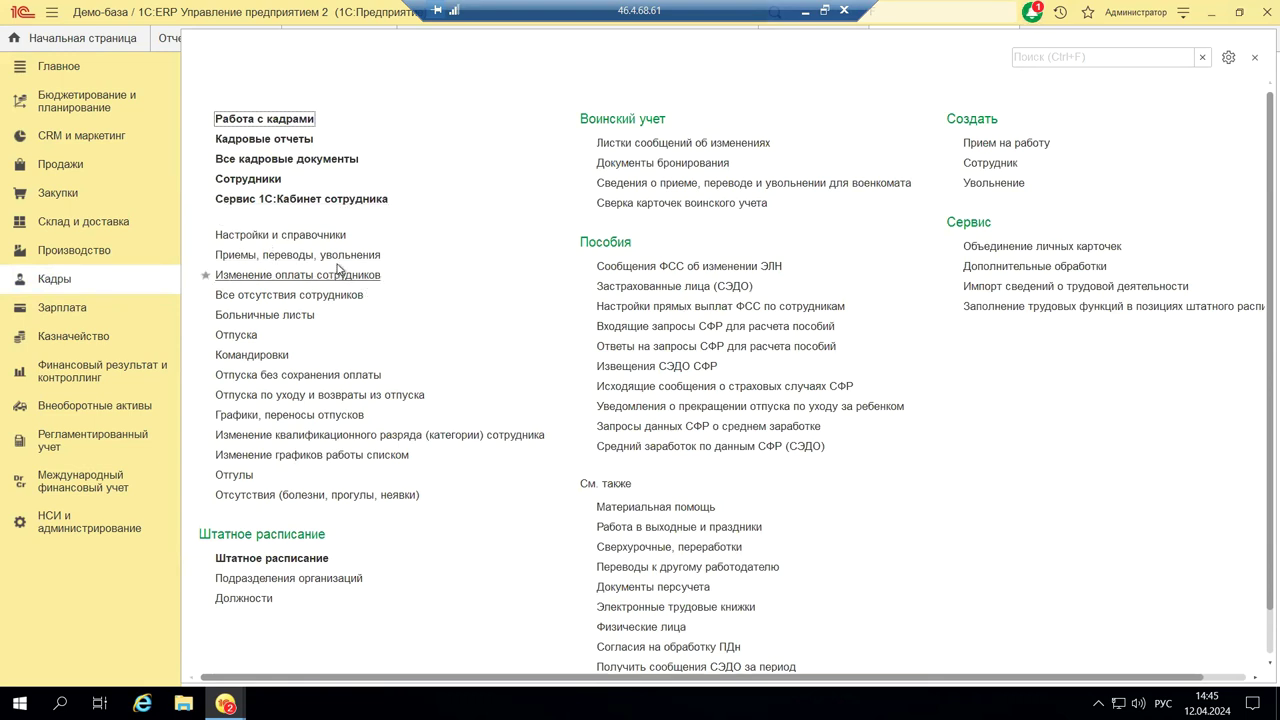
left_click(298, 200)
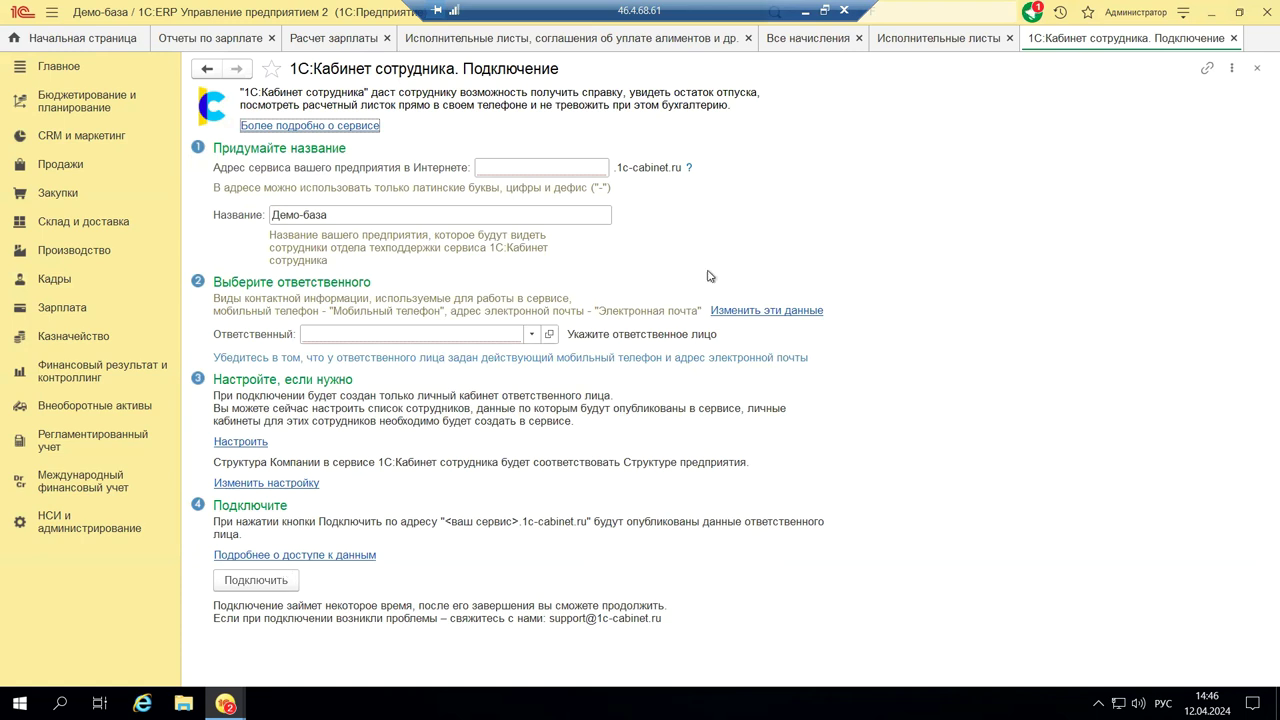
left_click(1258, 68)
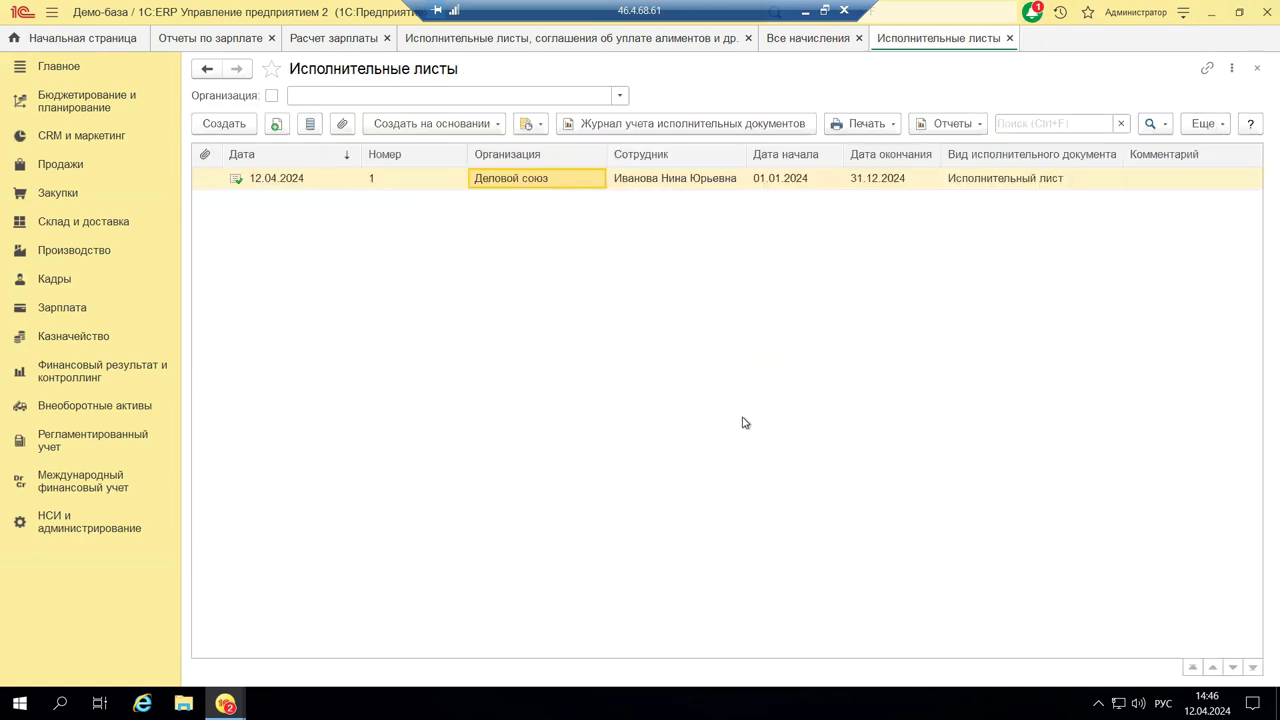
Open the 1С-Отчетность report list from regulated accounting, dismiss the service advertisement, and view the payroll section commands again.
left_click(84, 438)
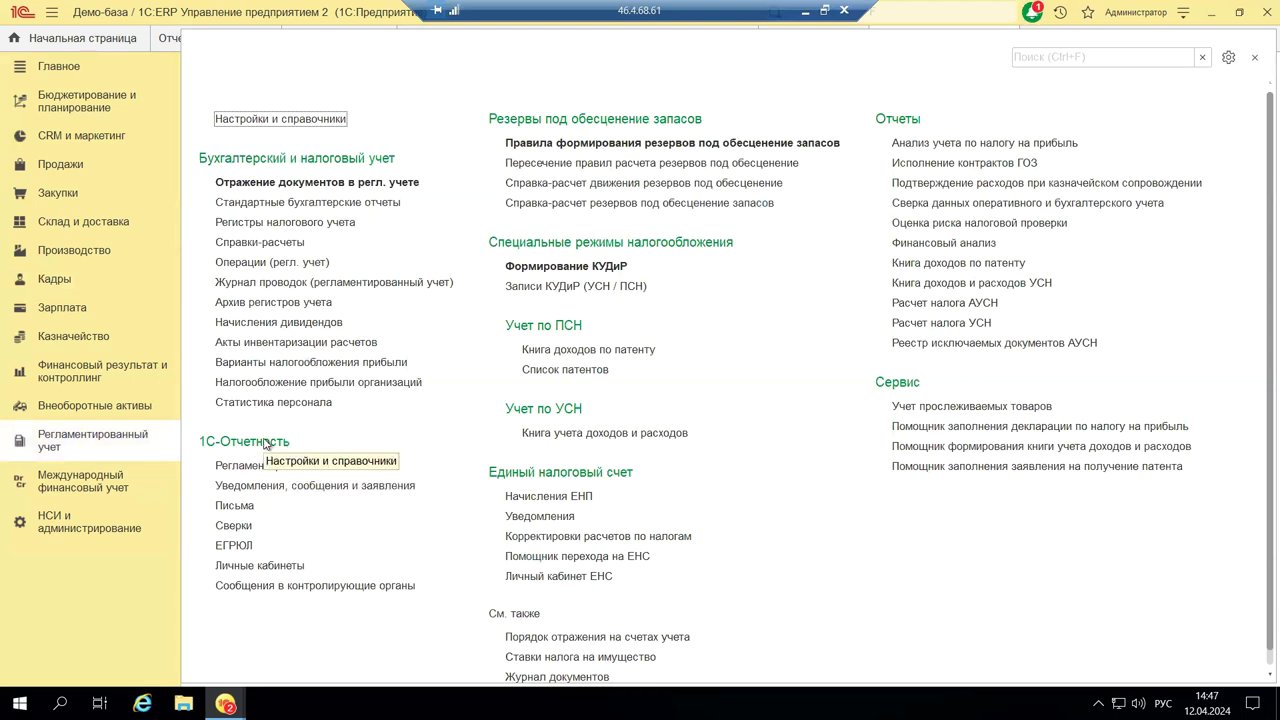
left_click(261, 467)
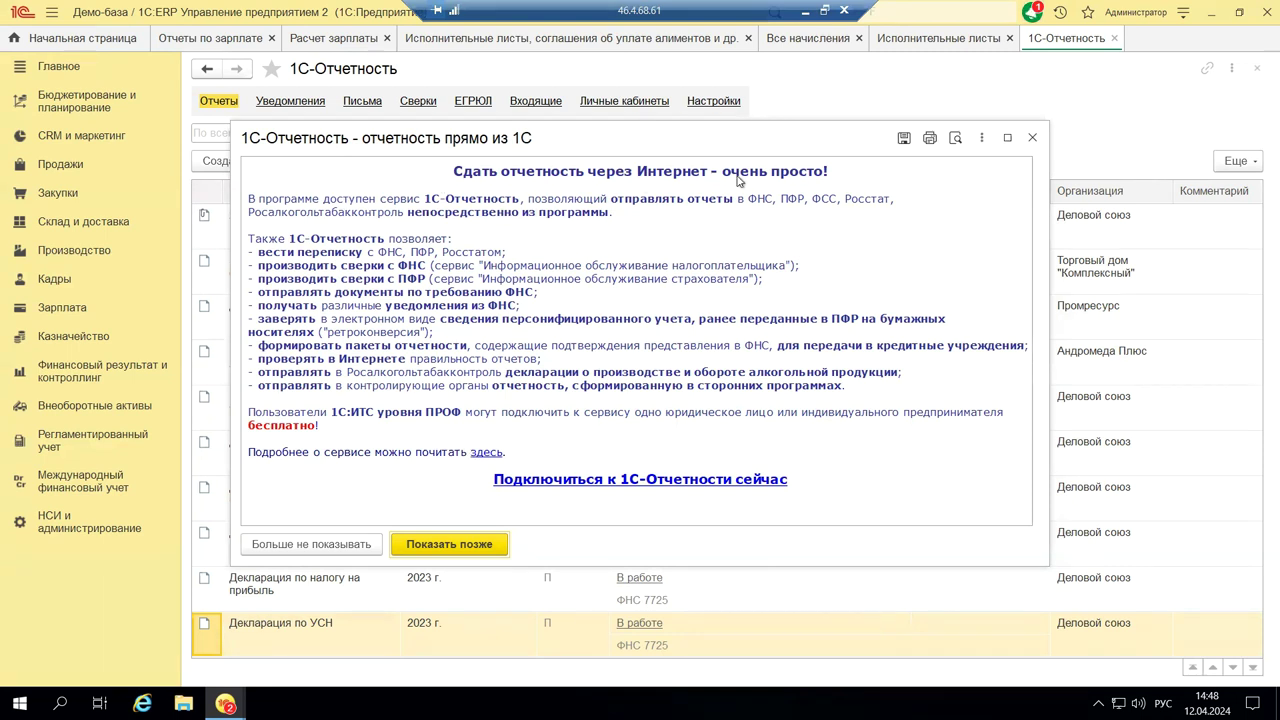
left_click(1035, 137)
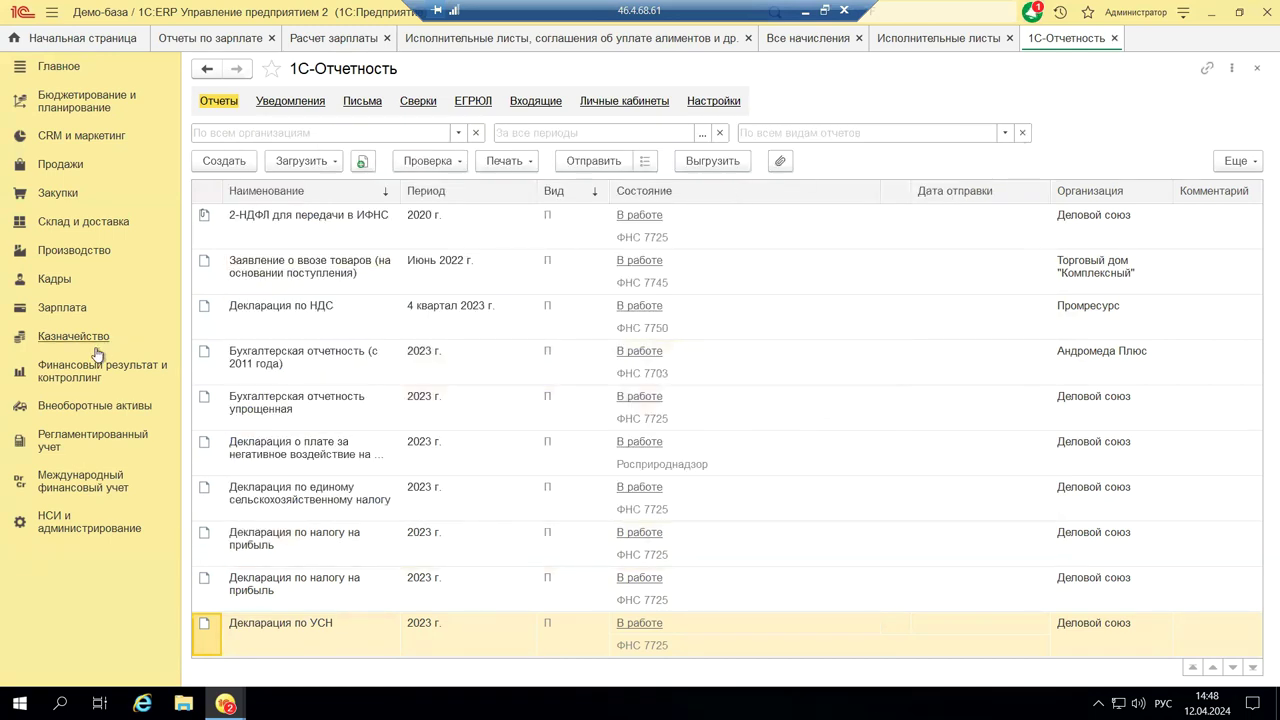
left_click(58, 310)
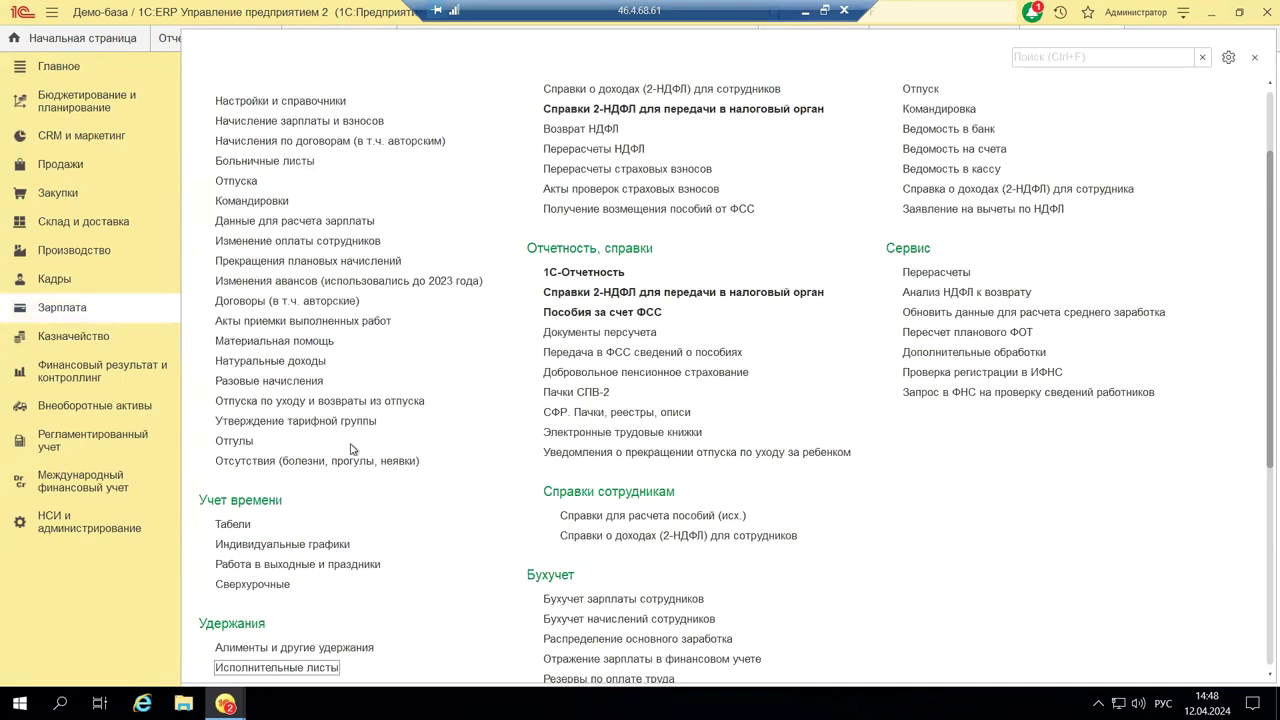
View the payroll and regulated accounting section commands, and open 1С-Отчетность from the payroll section.
scroll(352, 470, "up", 3)
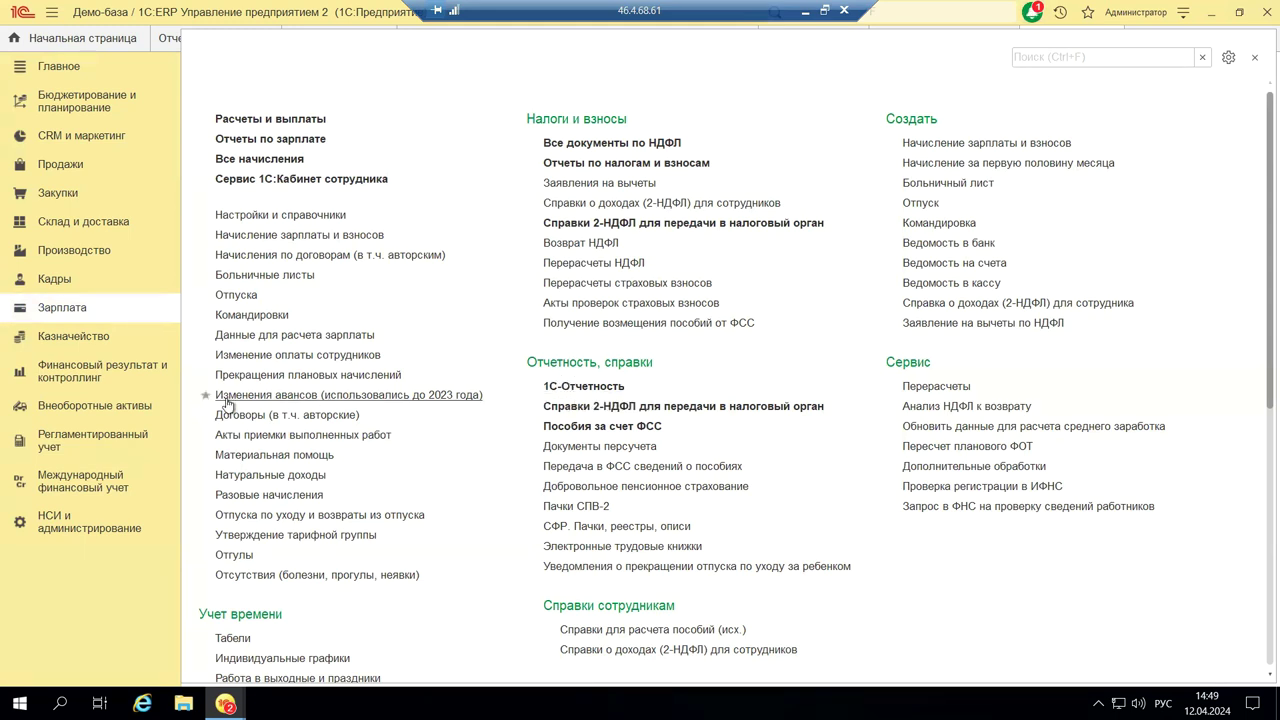
left_click(84, 446)
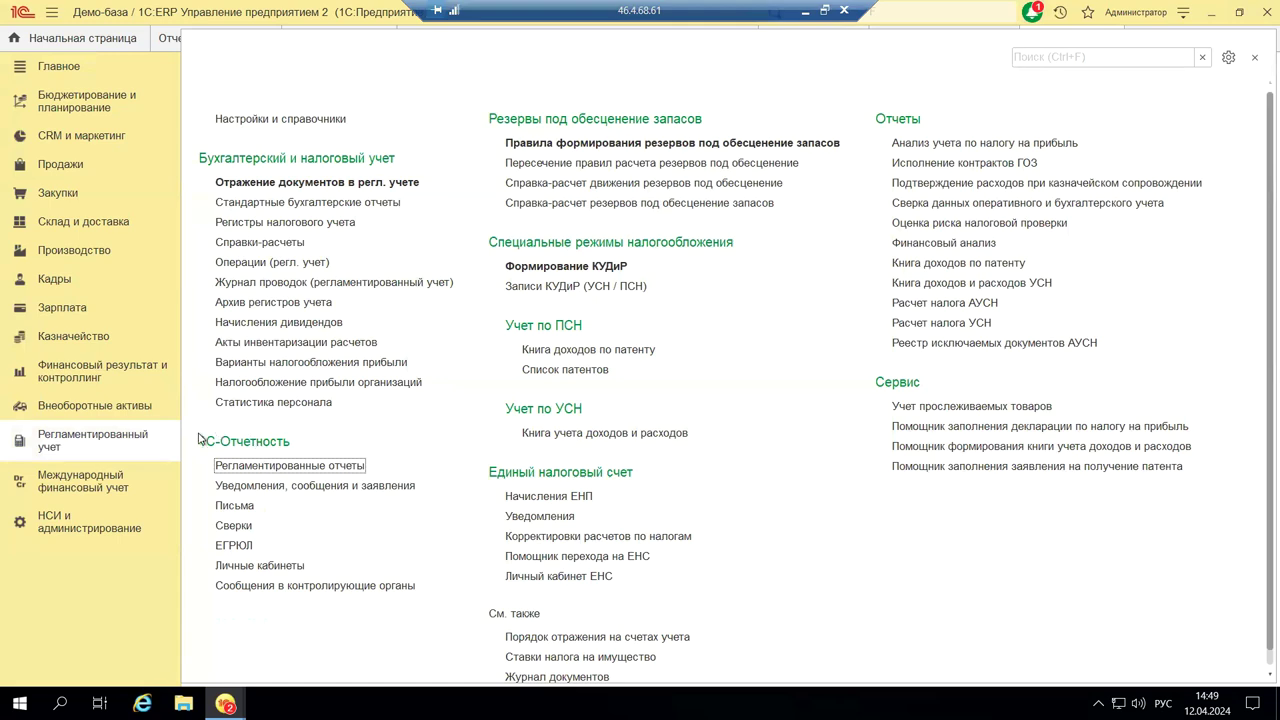
left_click(75, 310)
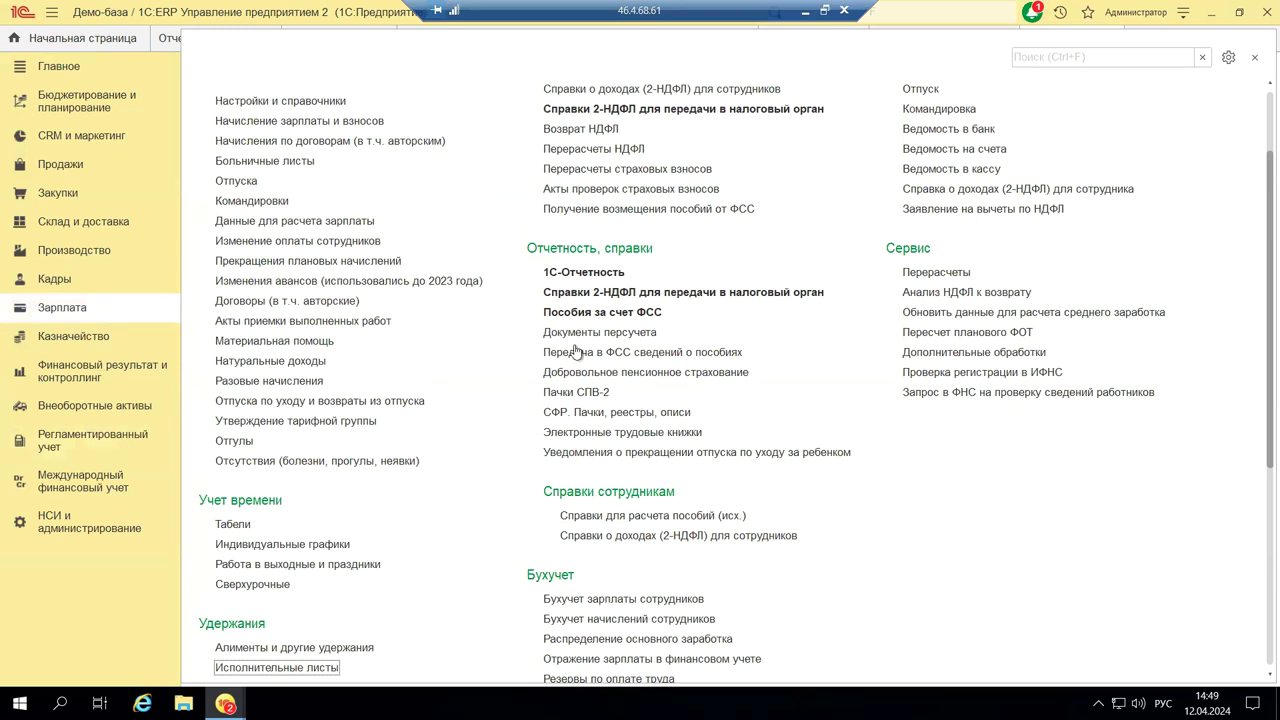
left_click(570, 274)
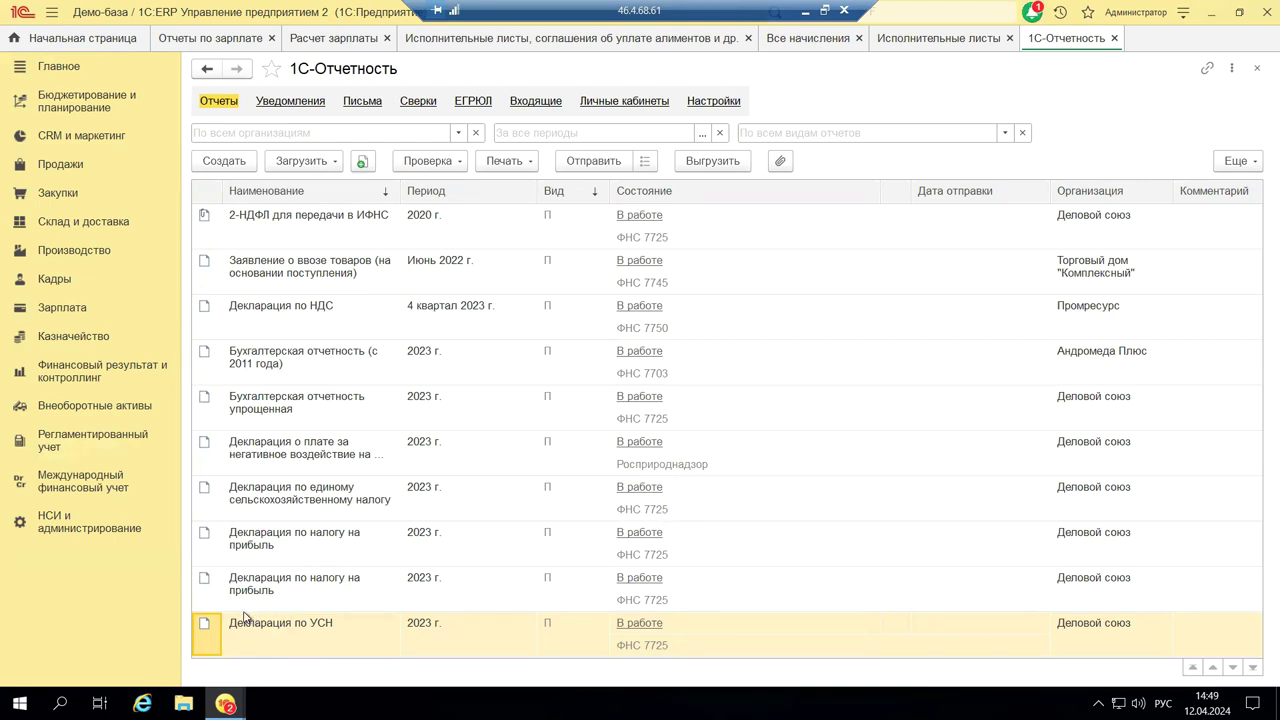
View the regulators' personal accounts in 1С-Отчетность, open the Единый портал государственных услуг (ЕПГУ) site, and close the browser.
left_click(624, 103)
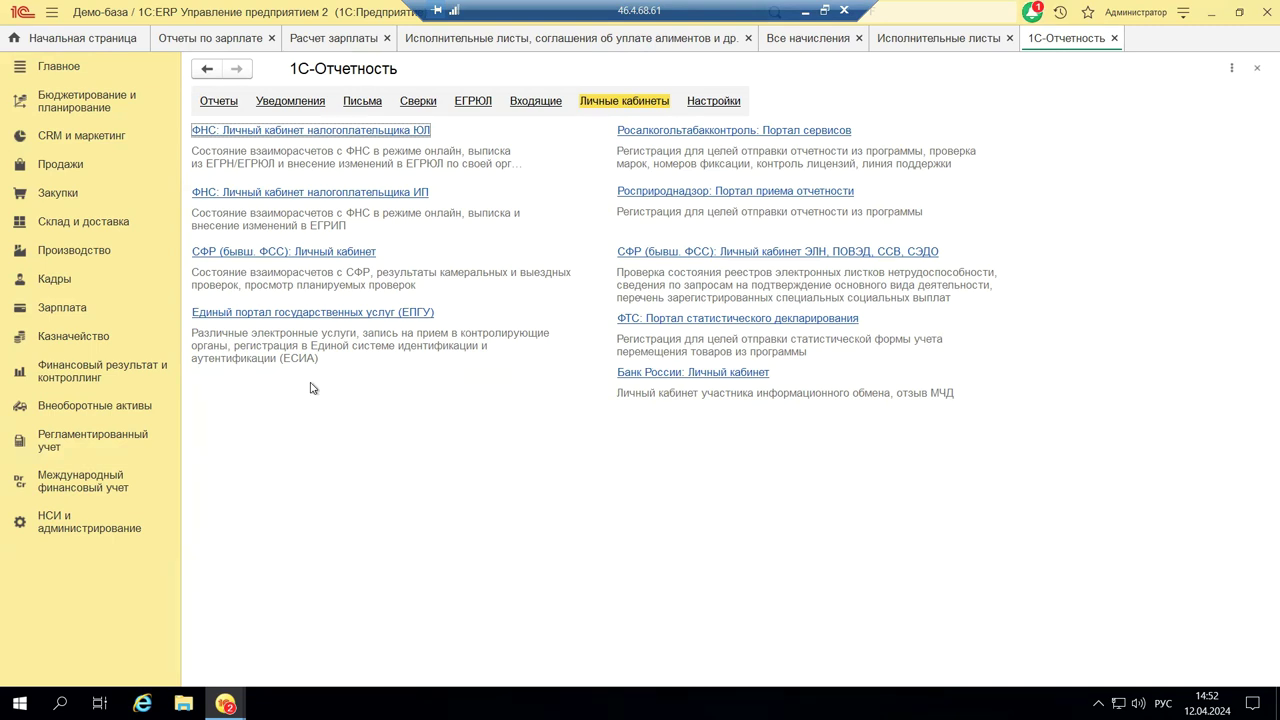
left_click(320, 314)
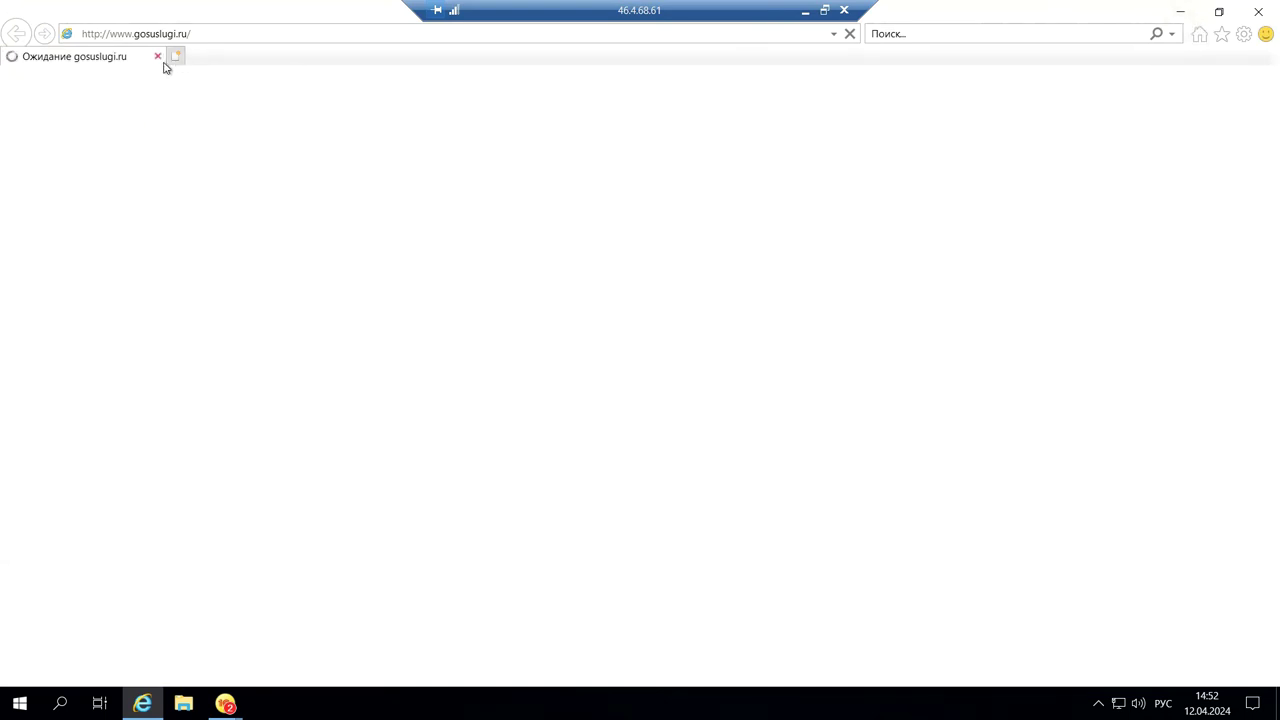
left_click(1257, 11)
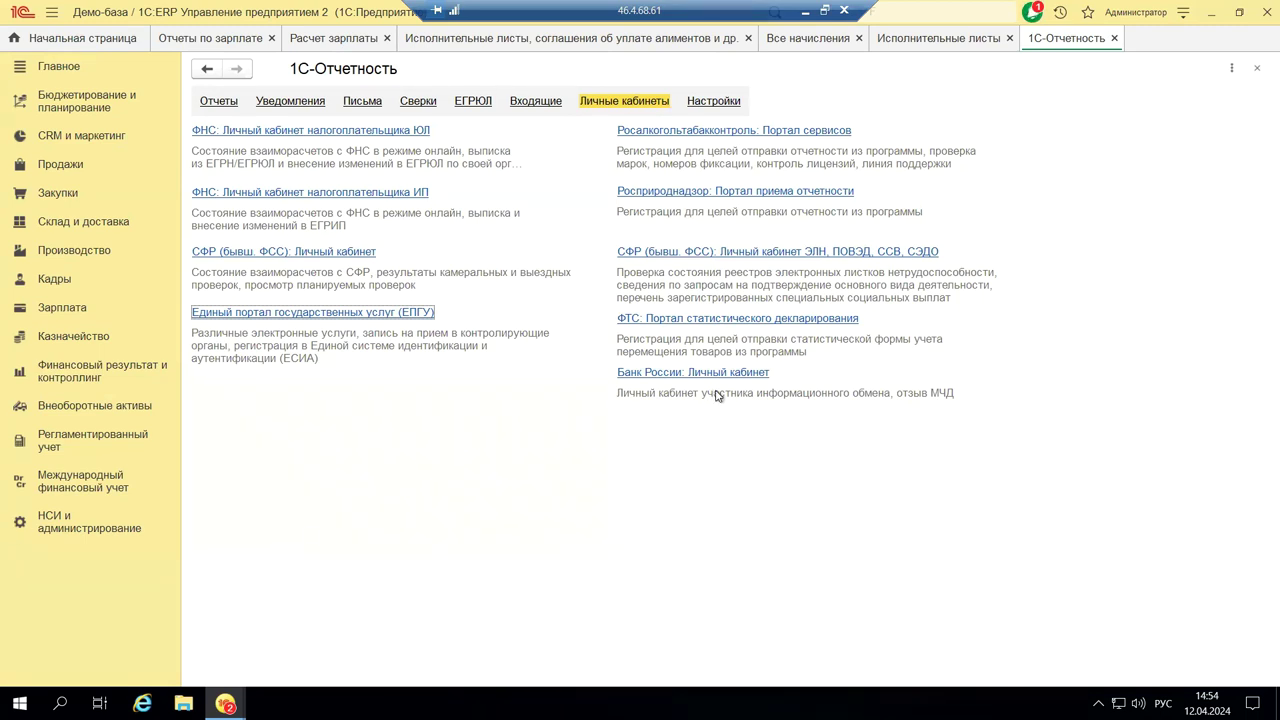
Switch to the PowerPoint presentation, close the file explorer window in front of it, and show slide 17.
left_click(806, 11)
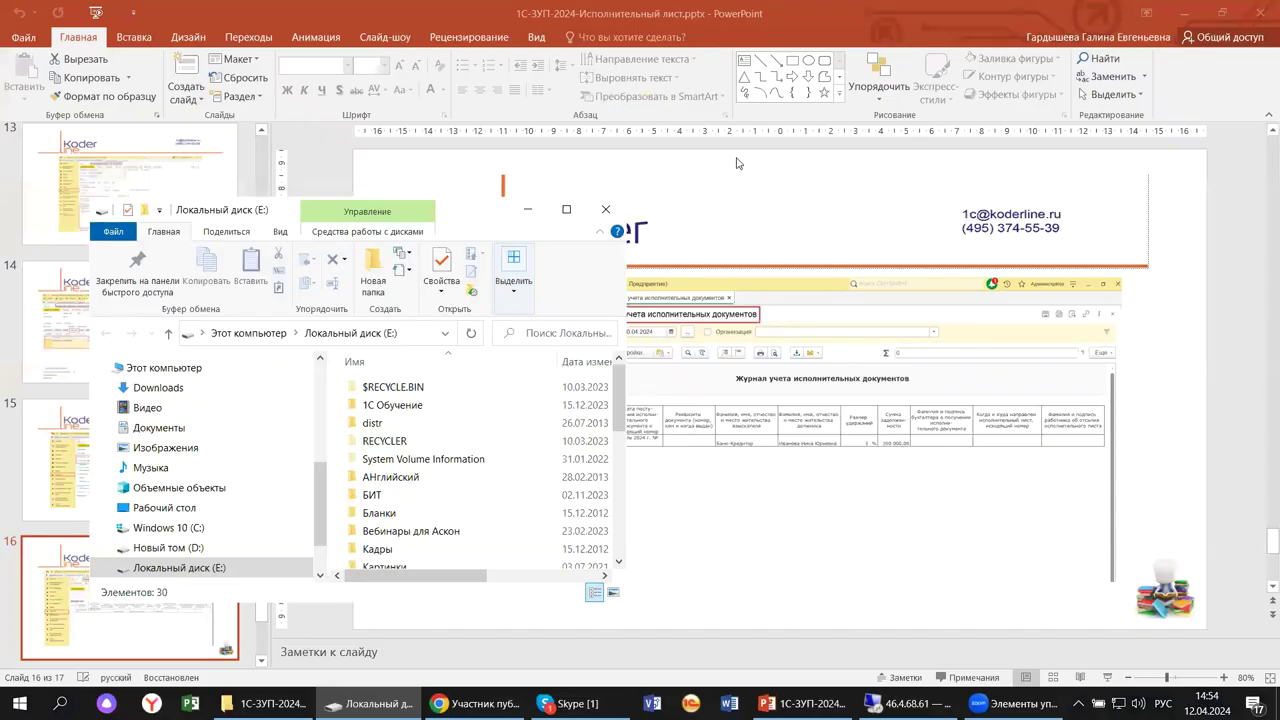
left_click(606, 209)
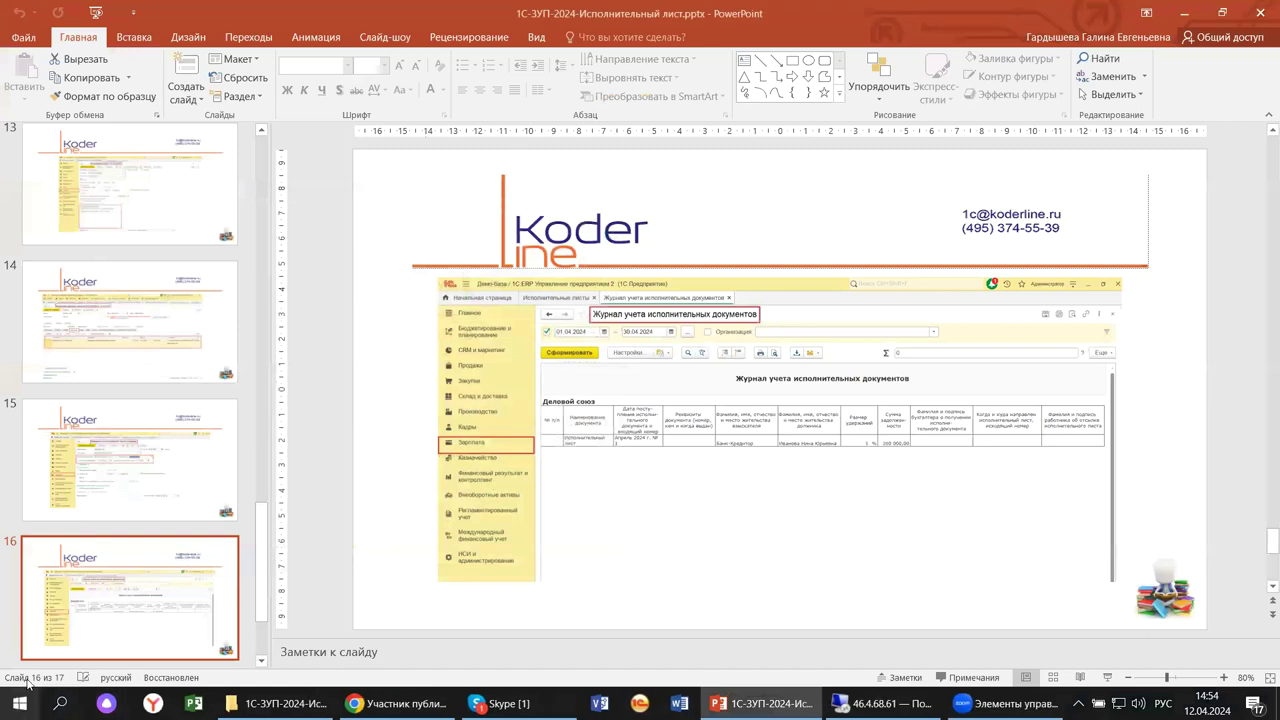
scroll(100, 587, "down", 3)
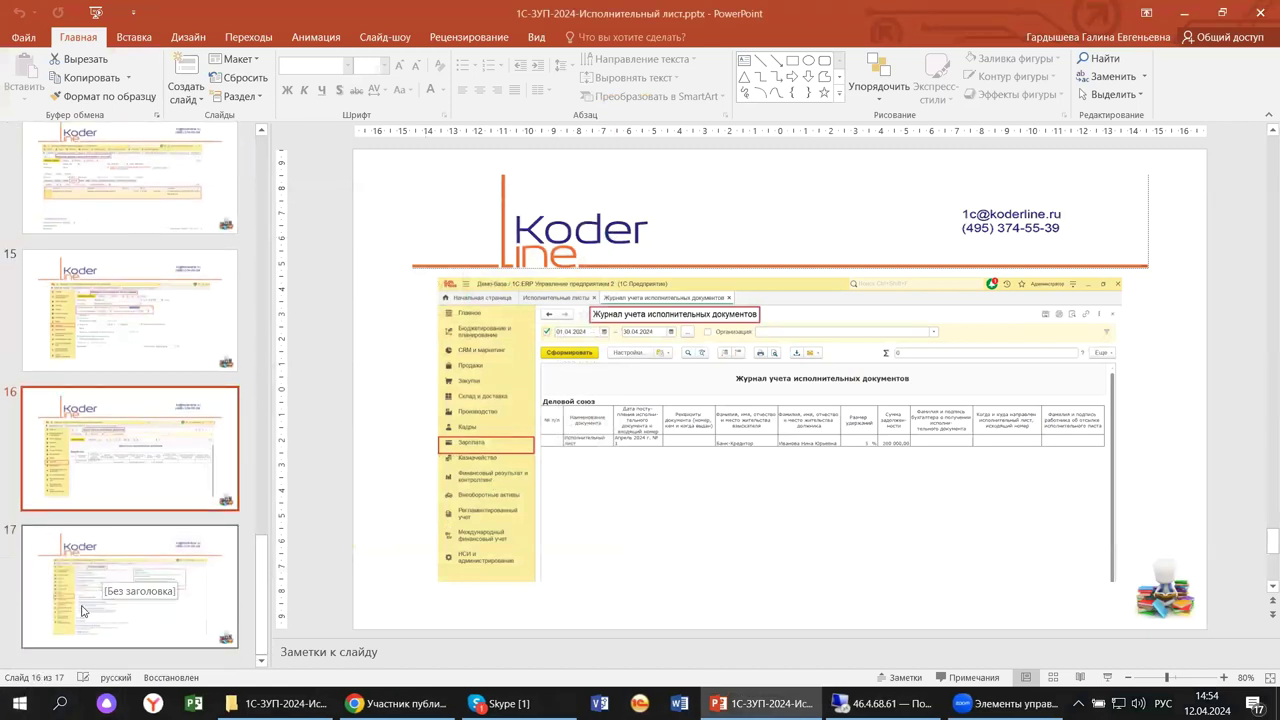
left_click(83, 611)
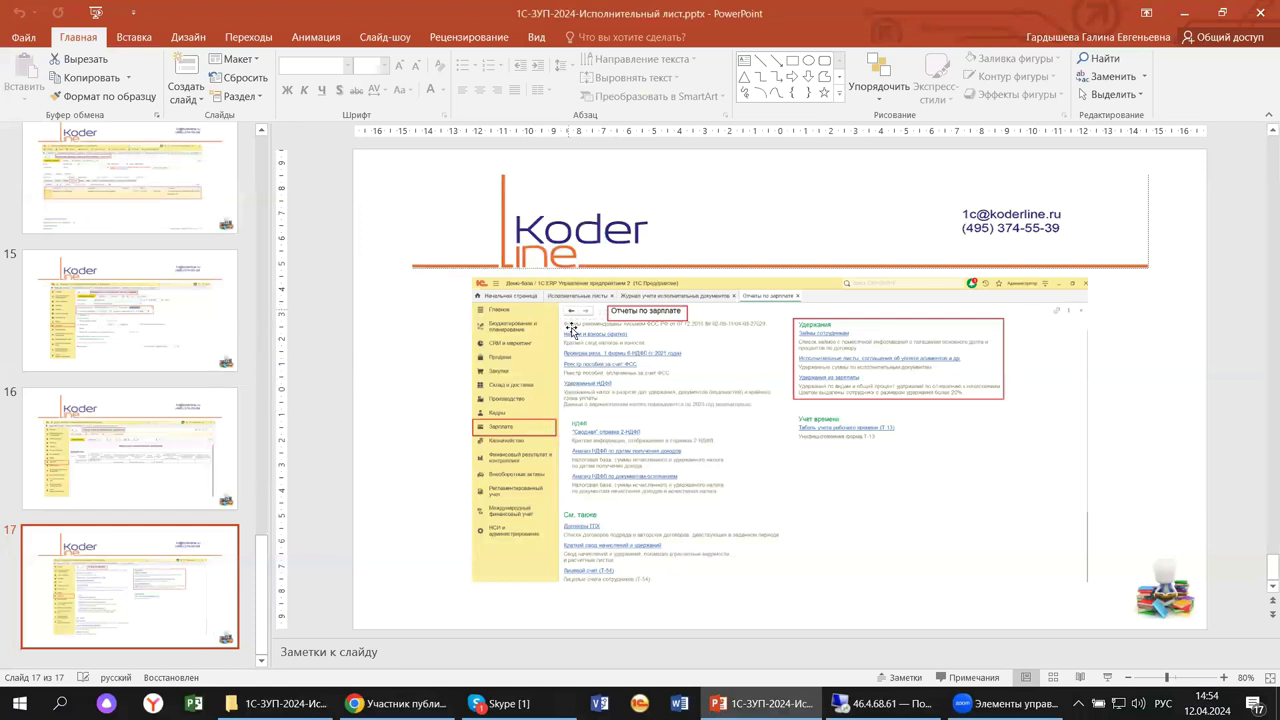
Switch back to 1C:ERP and generate the payroll report "Исполнительные листы, соглашения об уплате алиментов и др." for Андромеда, January to April 2024.
left_click(875, 703)
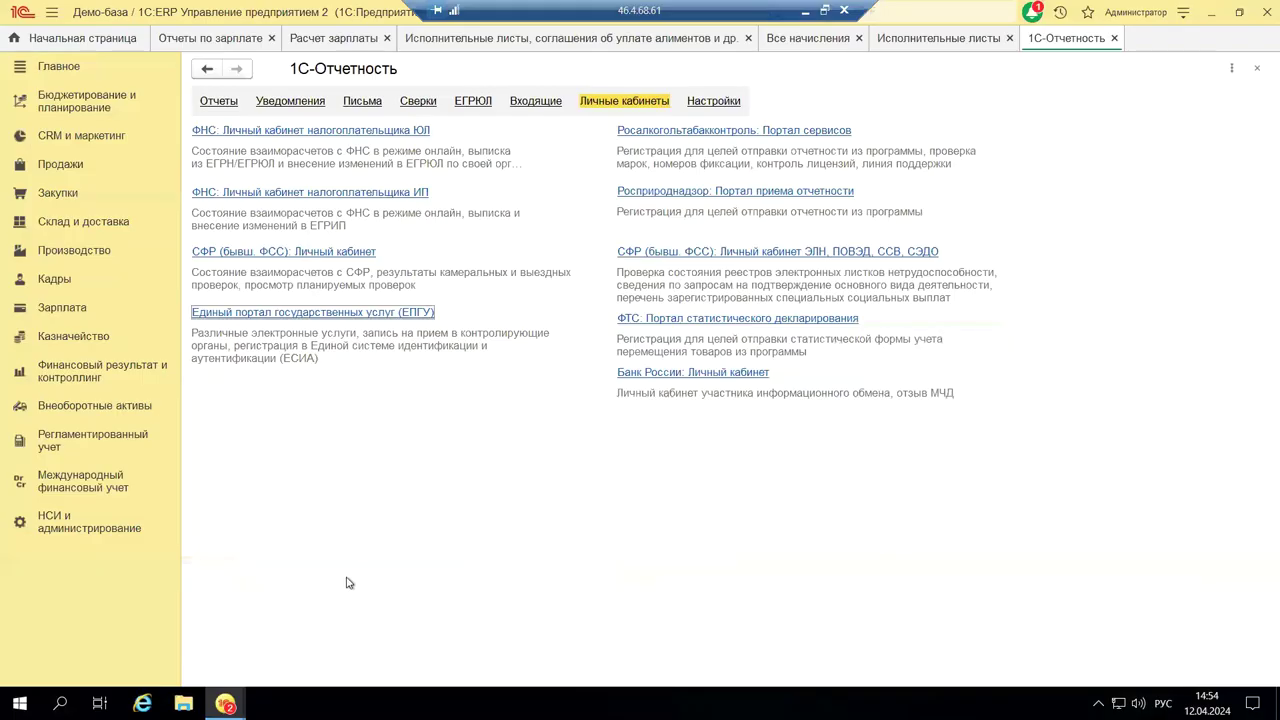
left_click(64, 308)
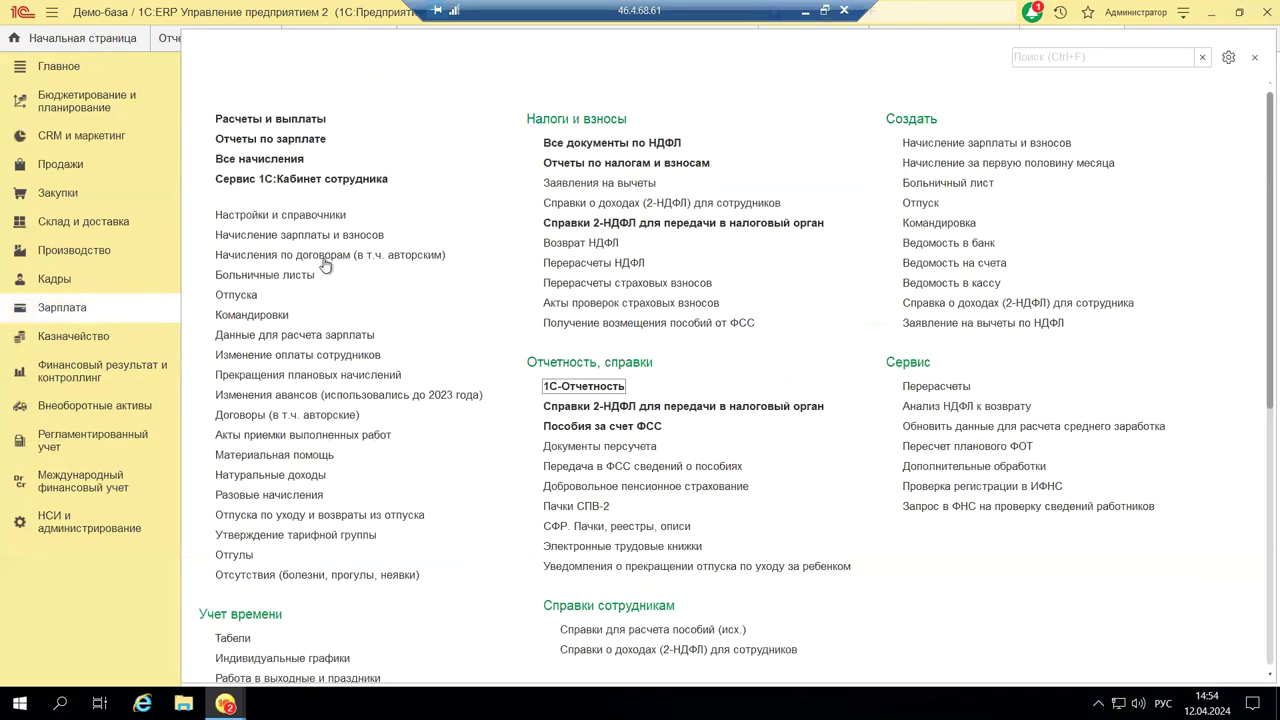
left_click(281, 138)
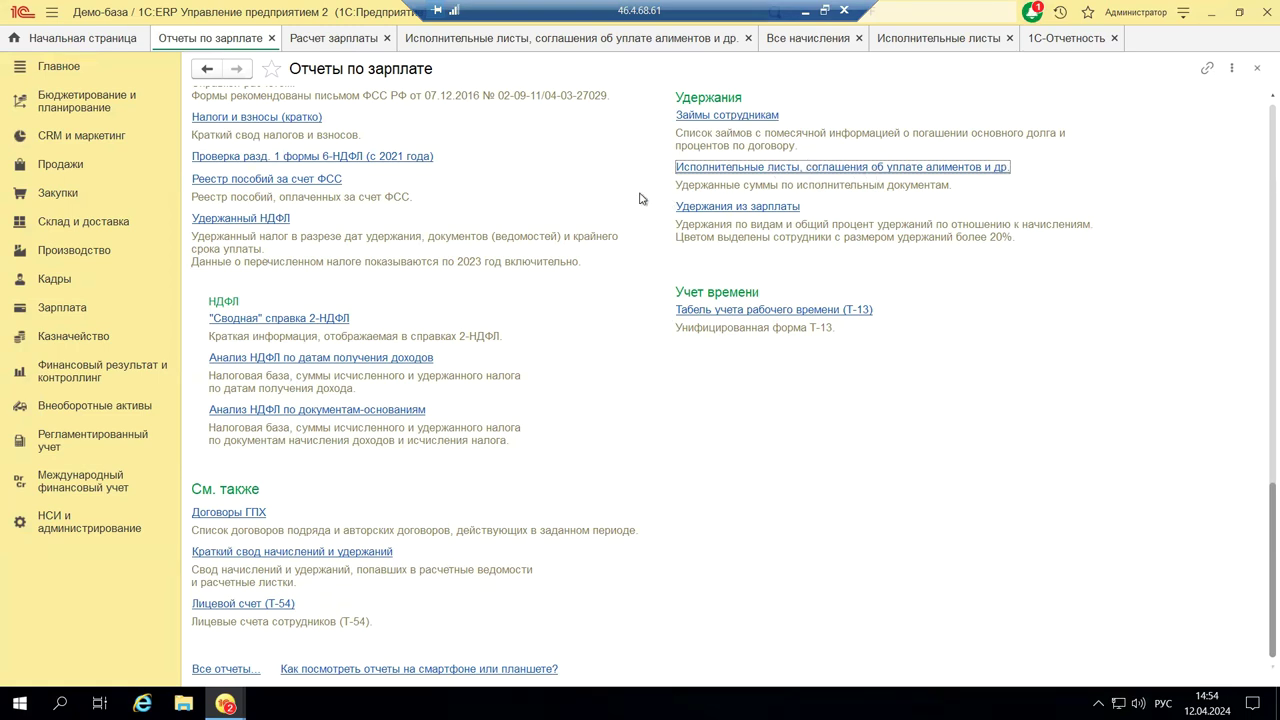
left_click(720, 170)
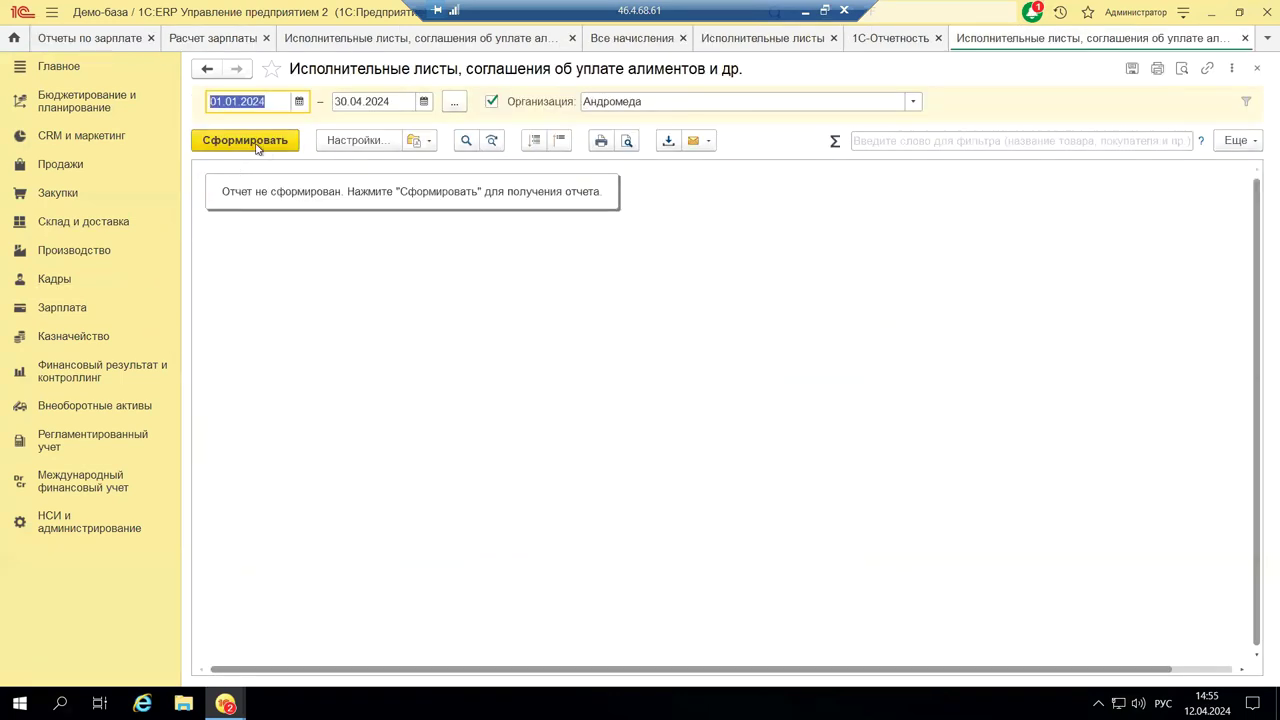
left_click(270, 145)
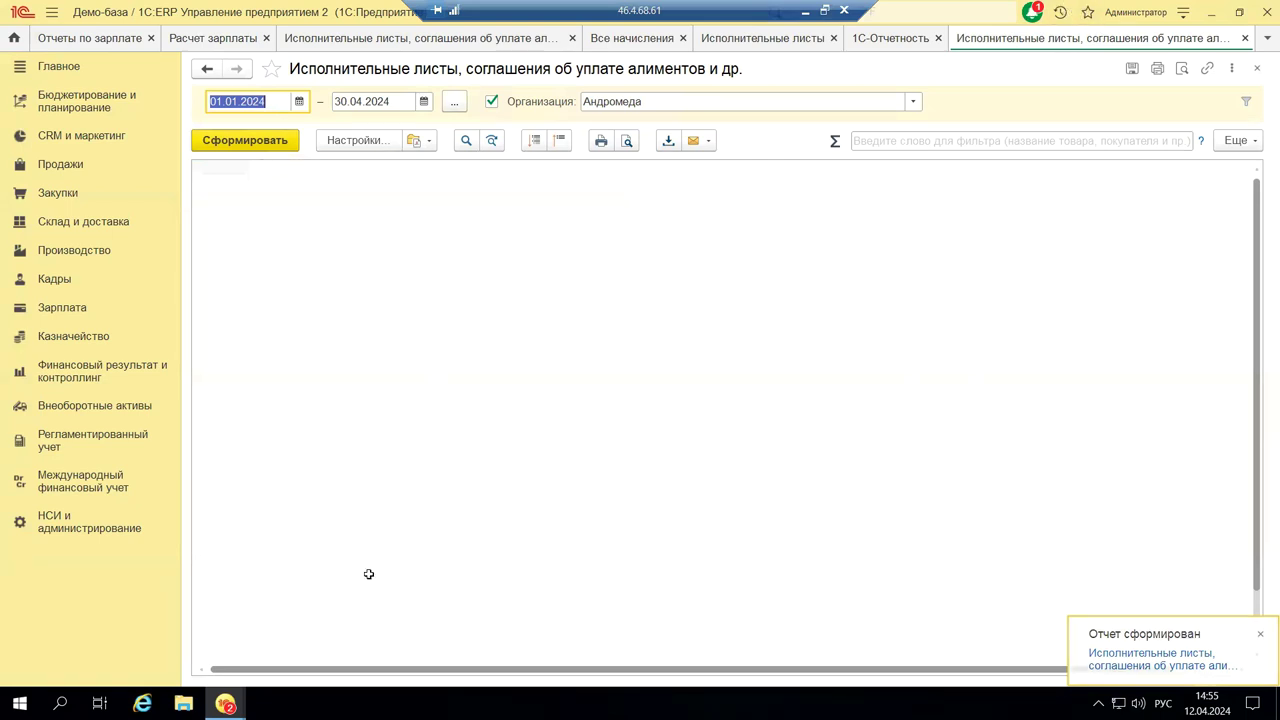
Switch to the Зарплата и управление персоналом database and postpone entering the internet support credentials.
mouse_move(225, 703)
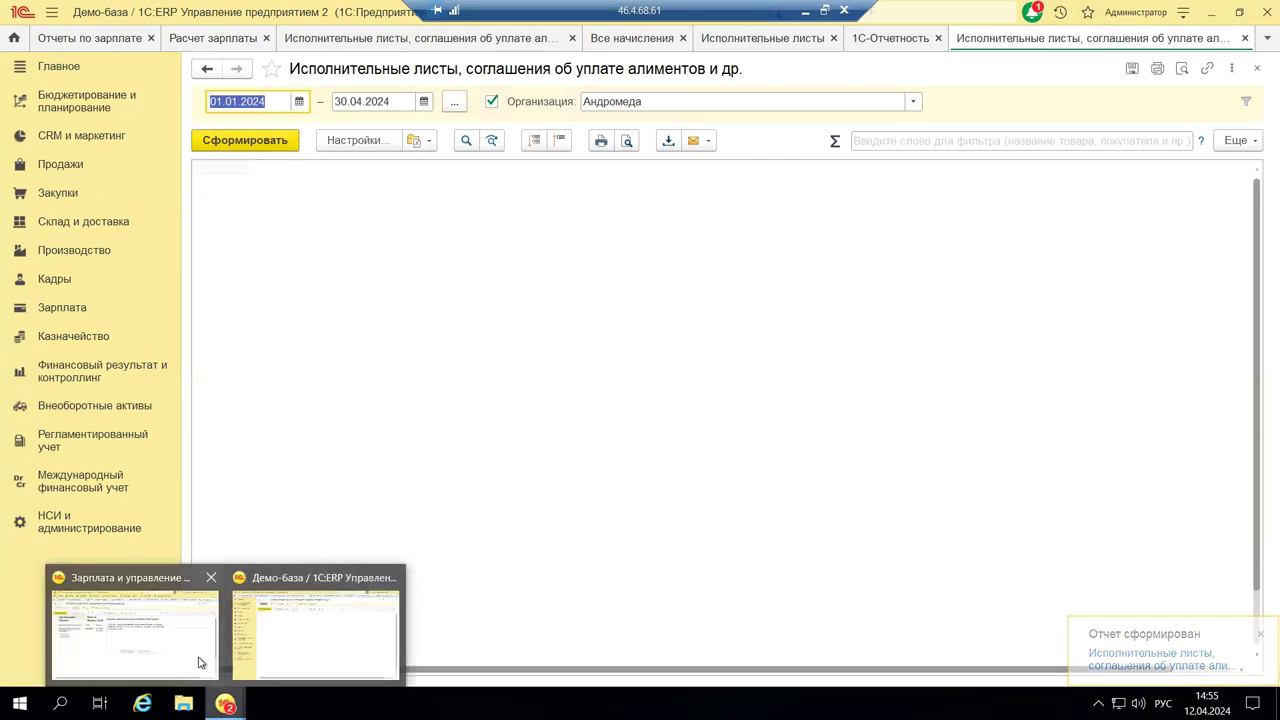
left_click(189, 654)
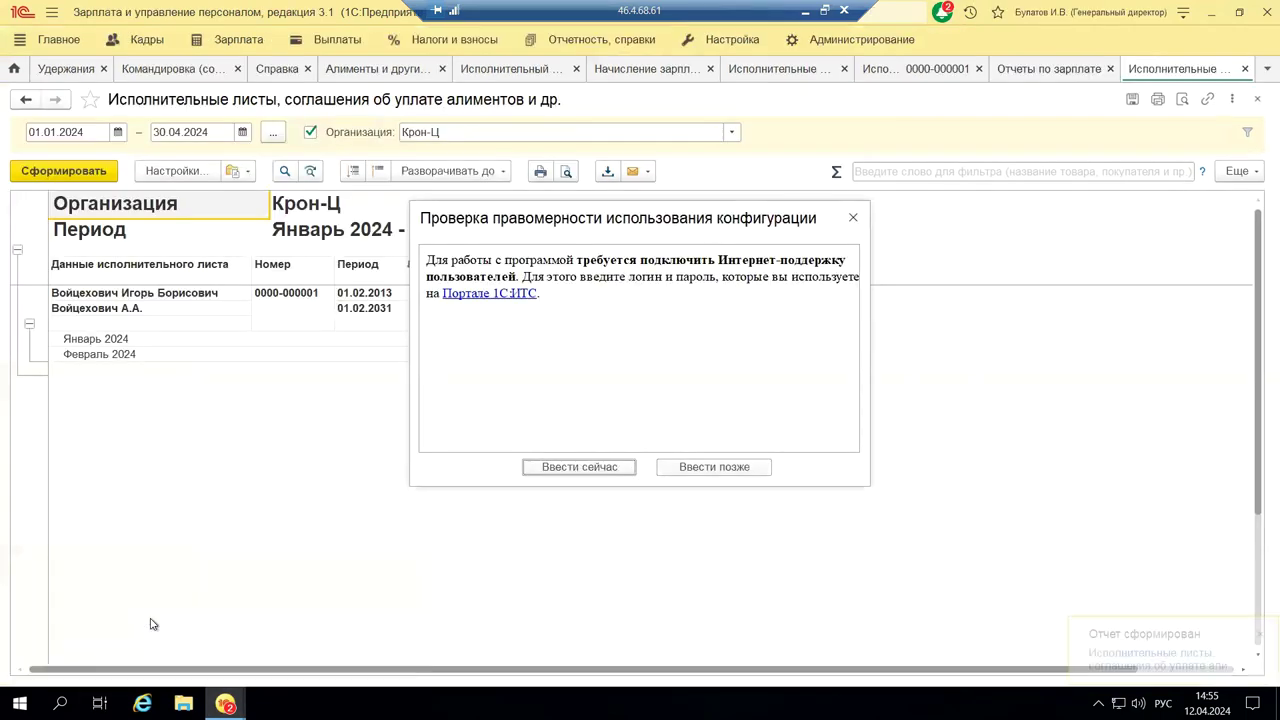
left_click(687, 463)
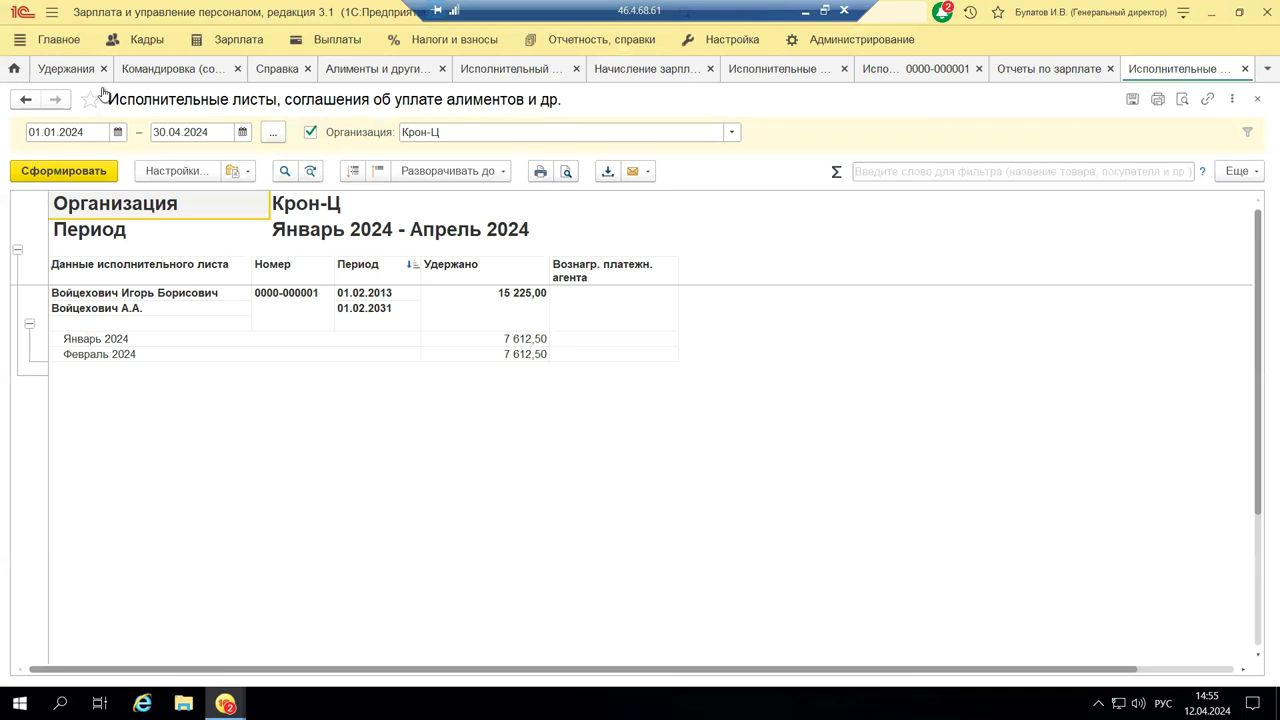
Open the "Удержание по исполнительному документу" deduction from the list of deductions in the settings.
left_click(731, 44)
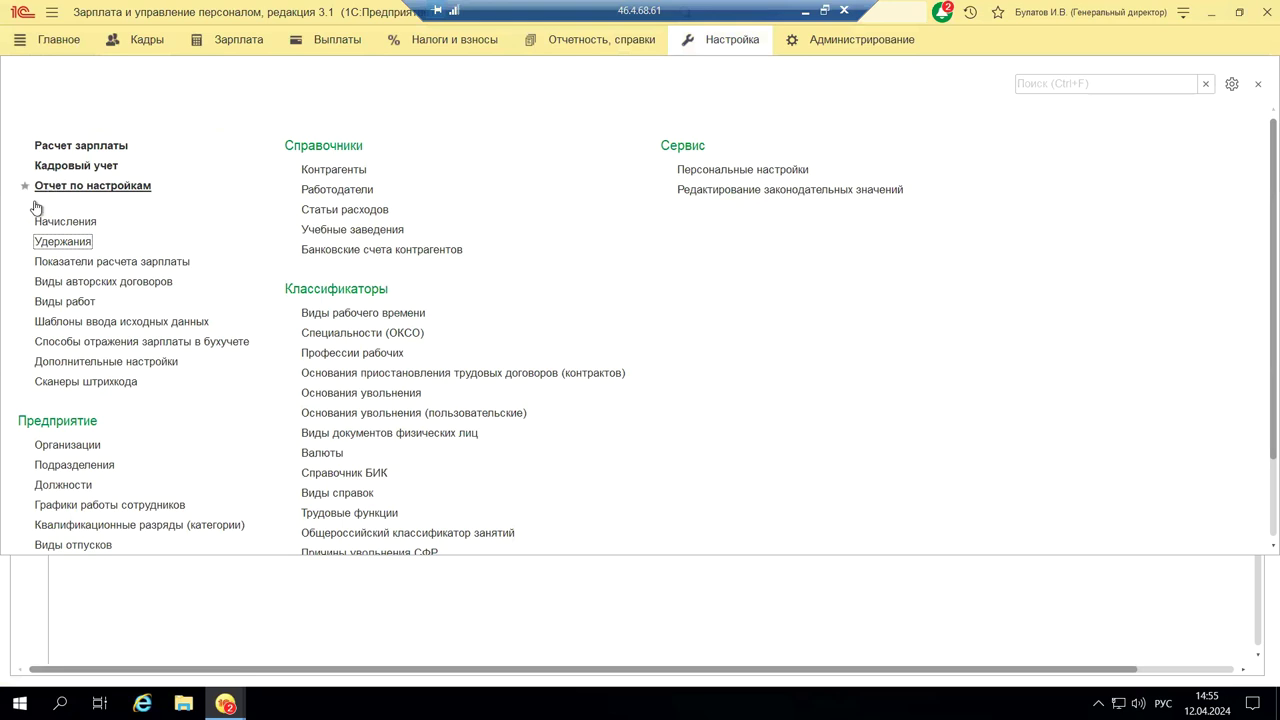
left_click(48, 243)
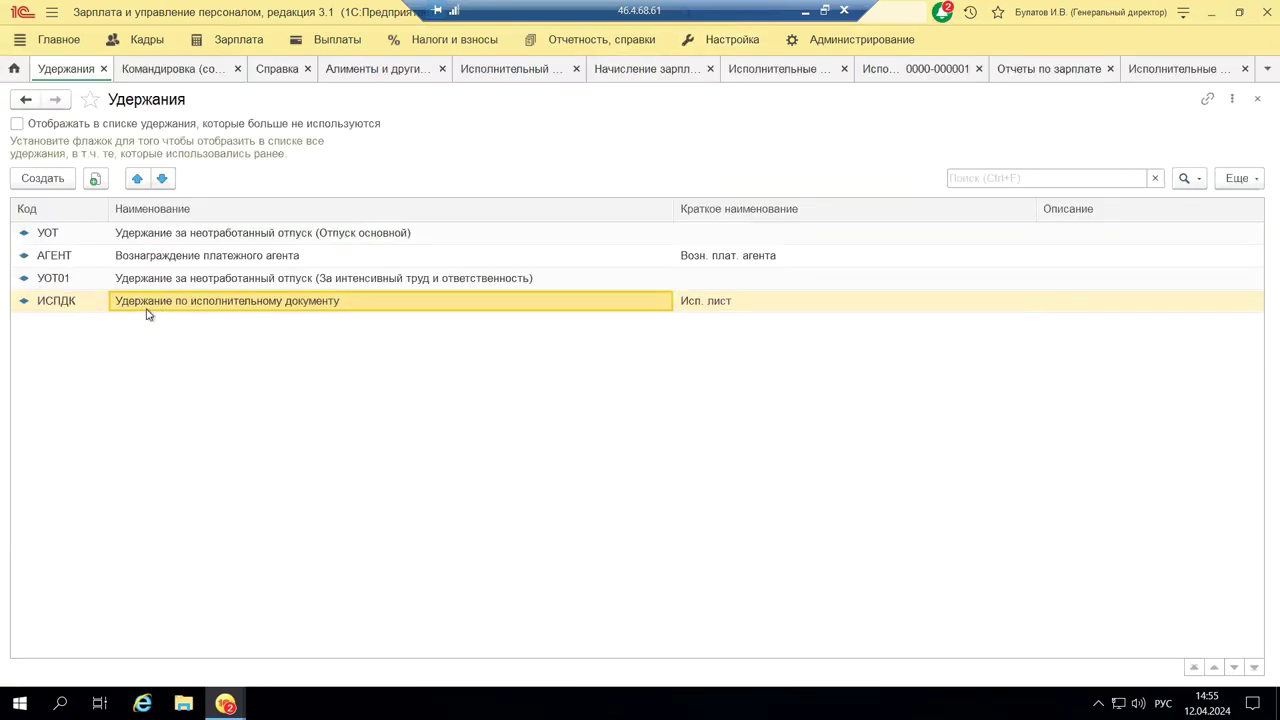
double_click(157, 301)
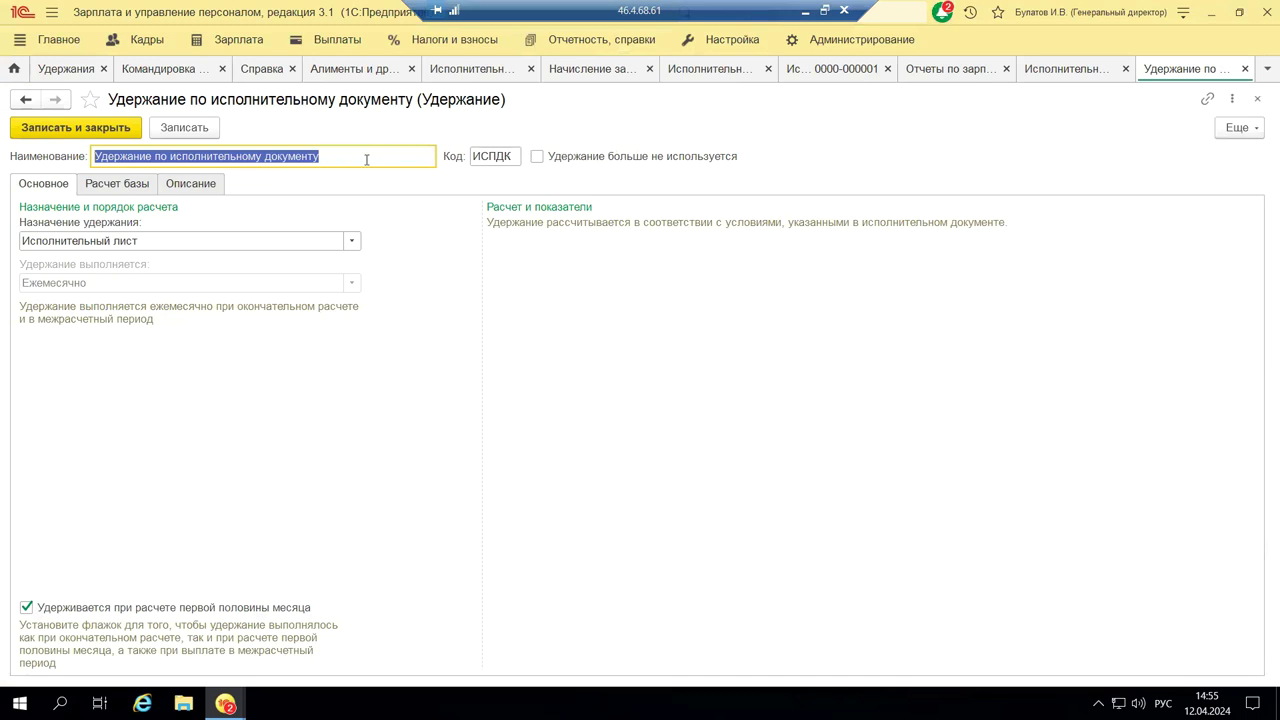
Review the deduction's description and its calculation base, including all base accruals and other base income.
left_click(117, 184)
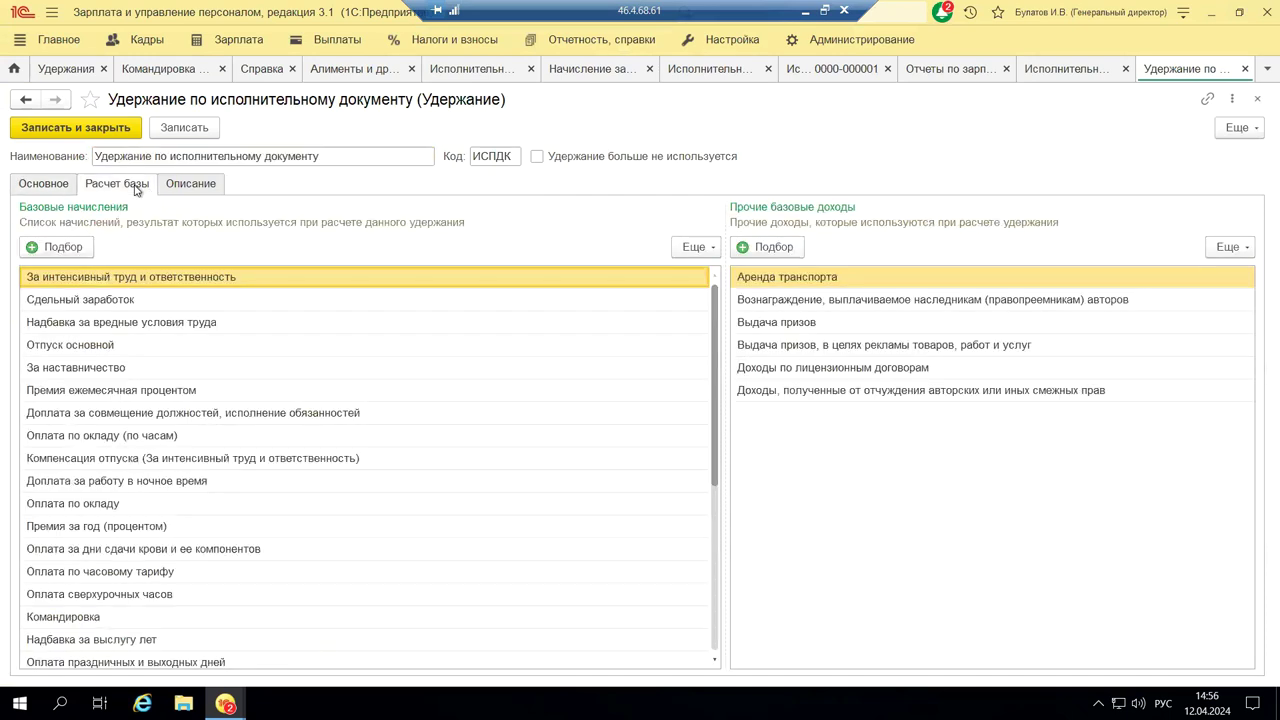
left_click(187, 184)
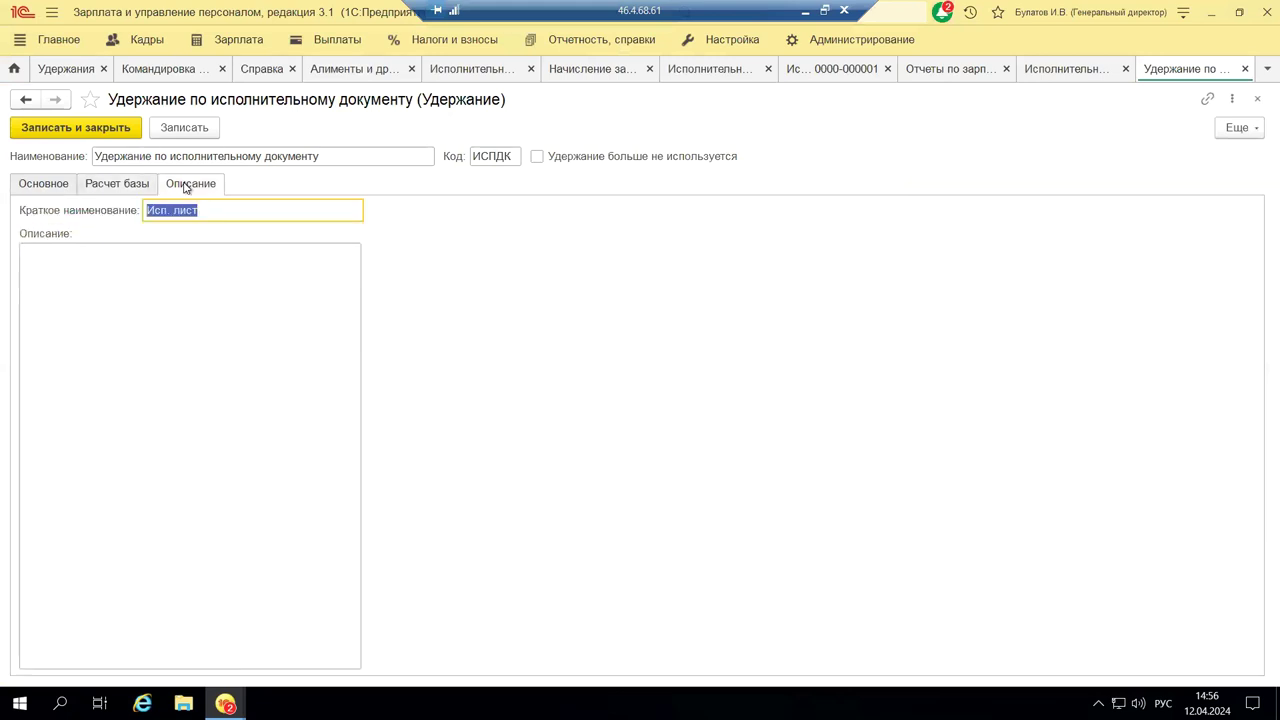
left_click(109, 186)
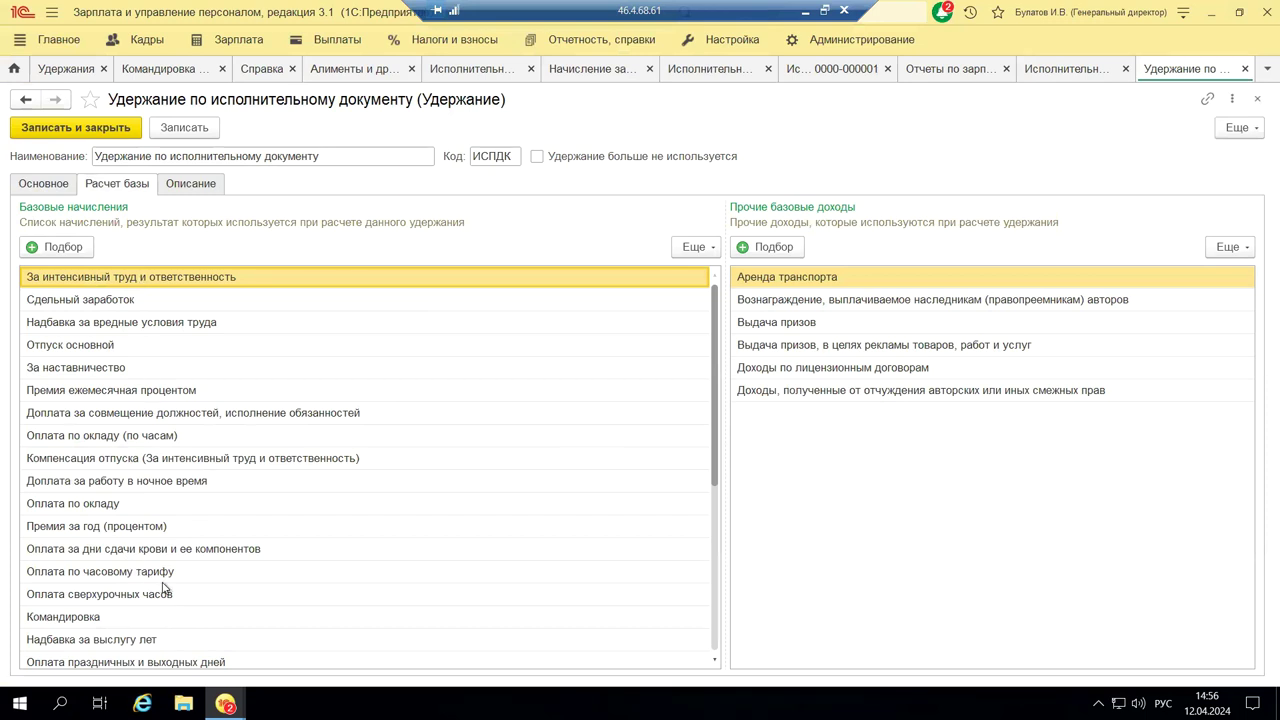
scroll(140, 574, "down", 5)
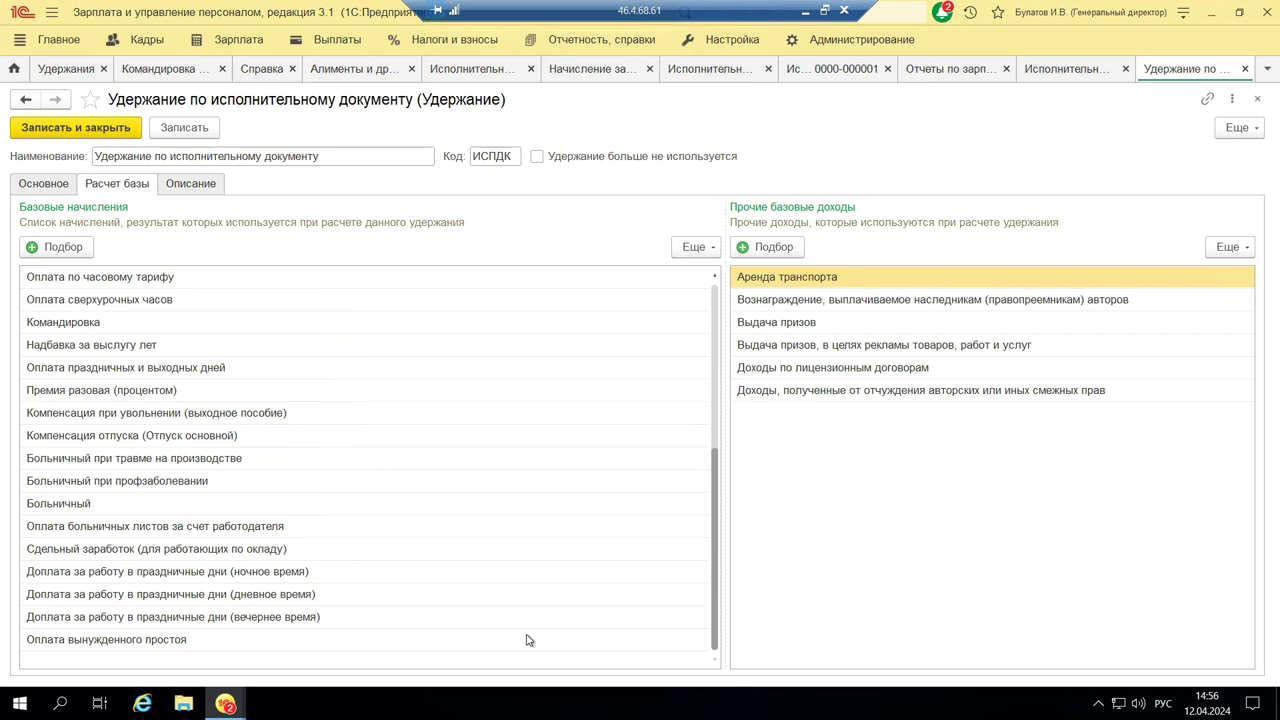
scroll(388, 633, "up", 4)
scroll(388, 633, "up", 1)
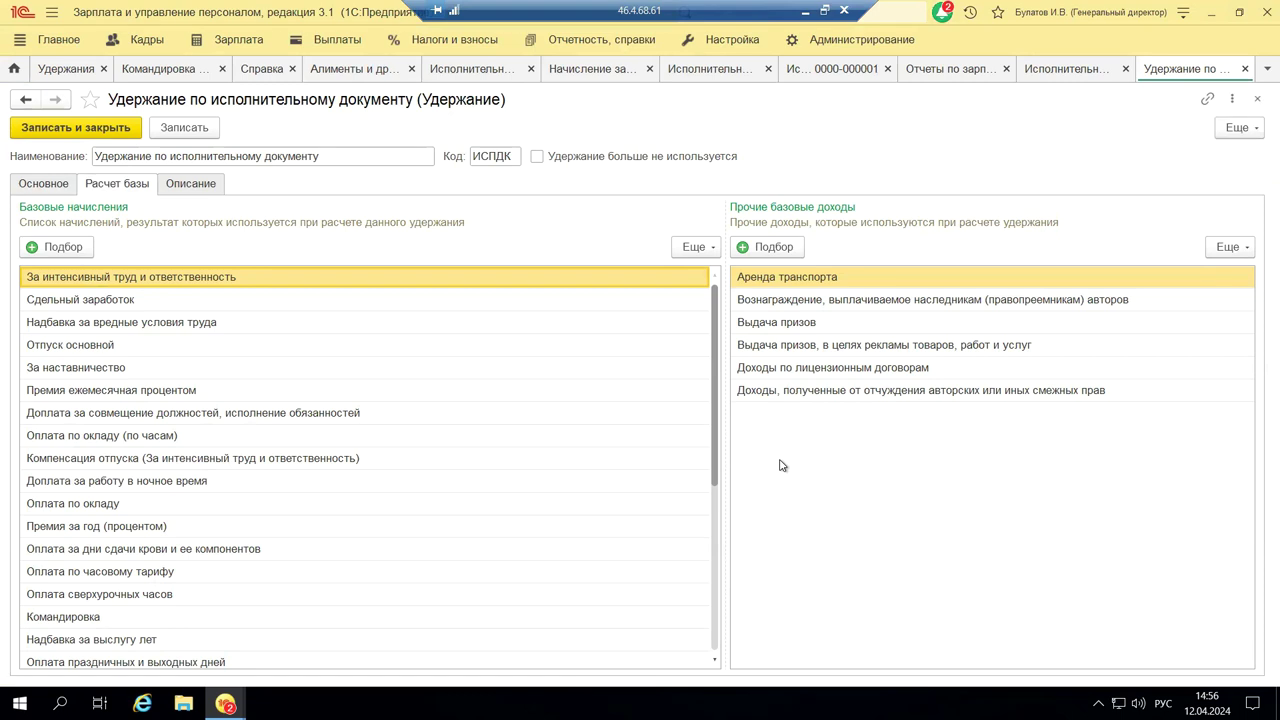
View the available deduction purposes in the main settings of the writ deduction, and close it without changes.
left_click(44, 185)
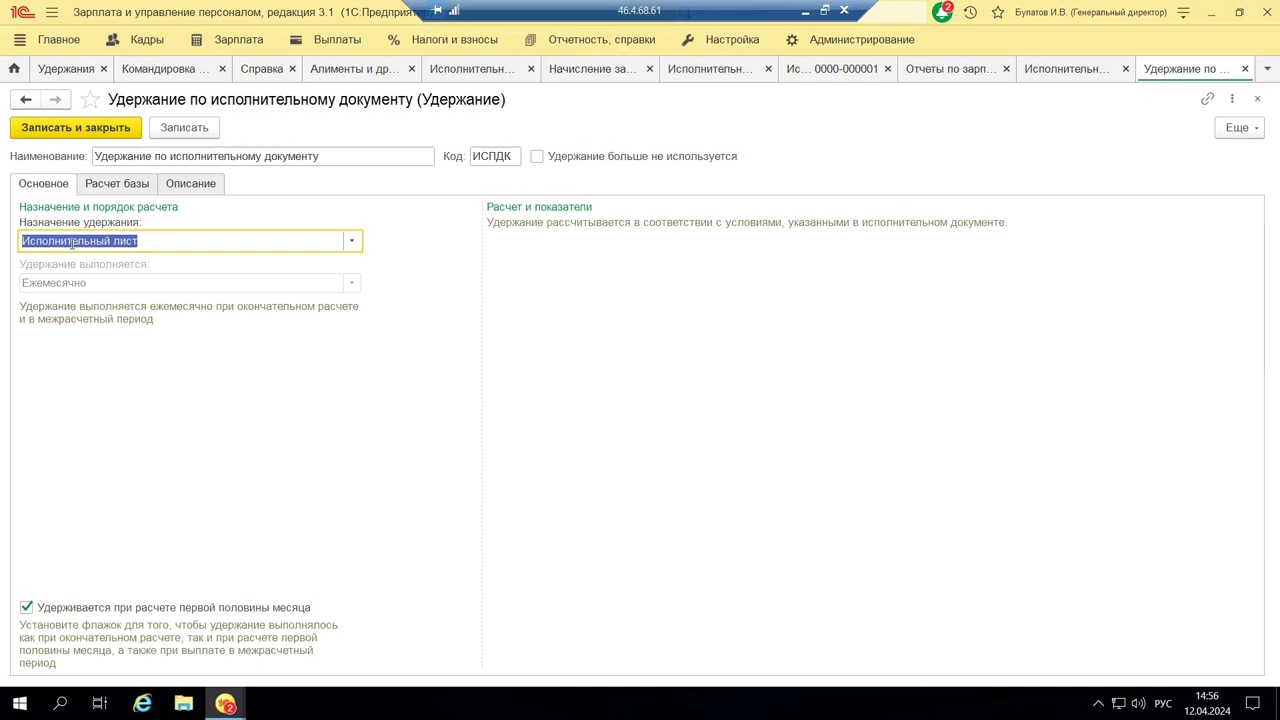
left_click(351, 241)
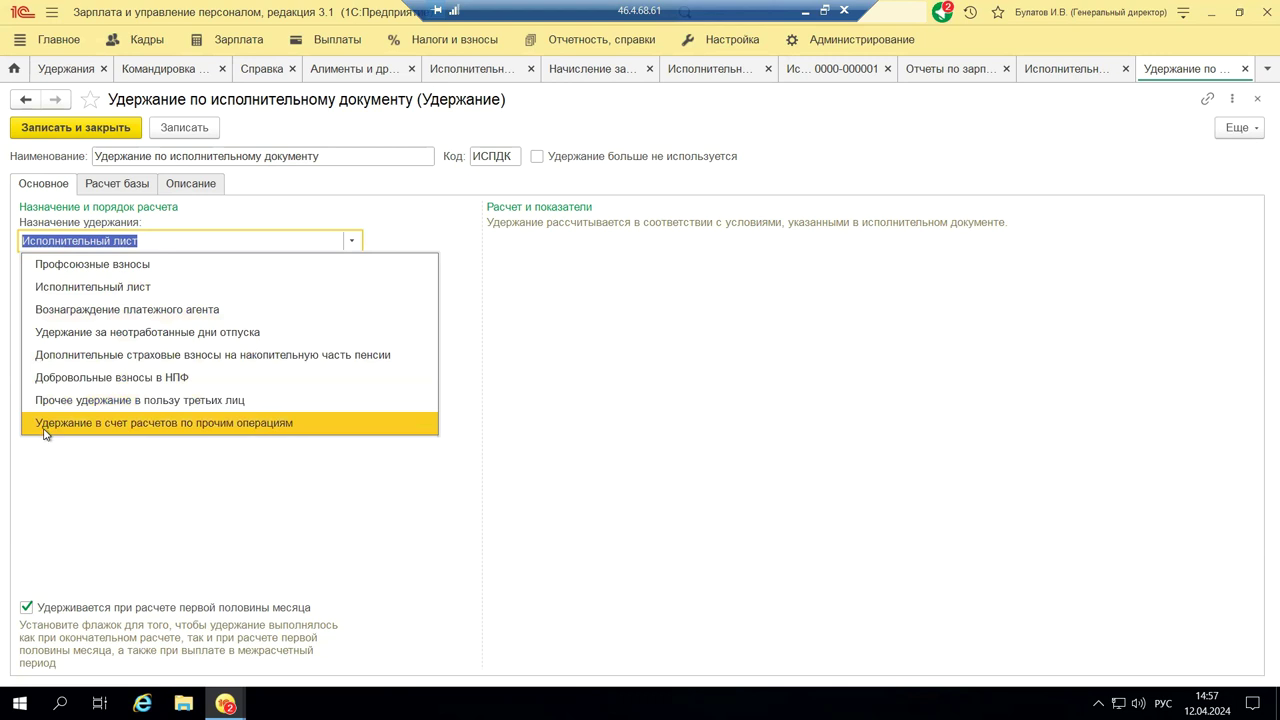
left_click(402, 531)
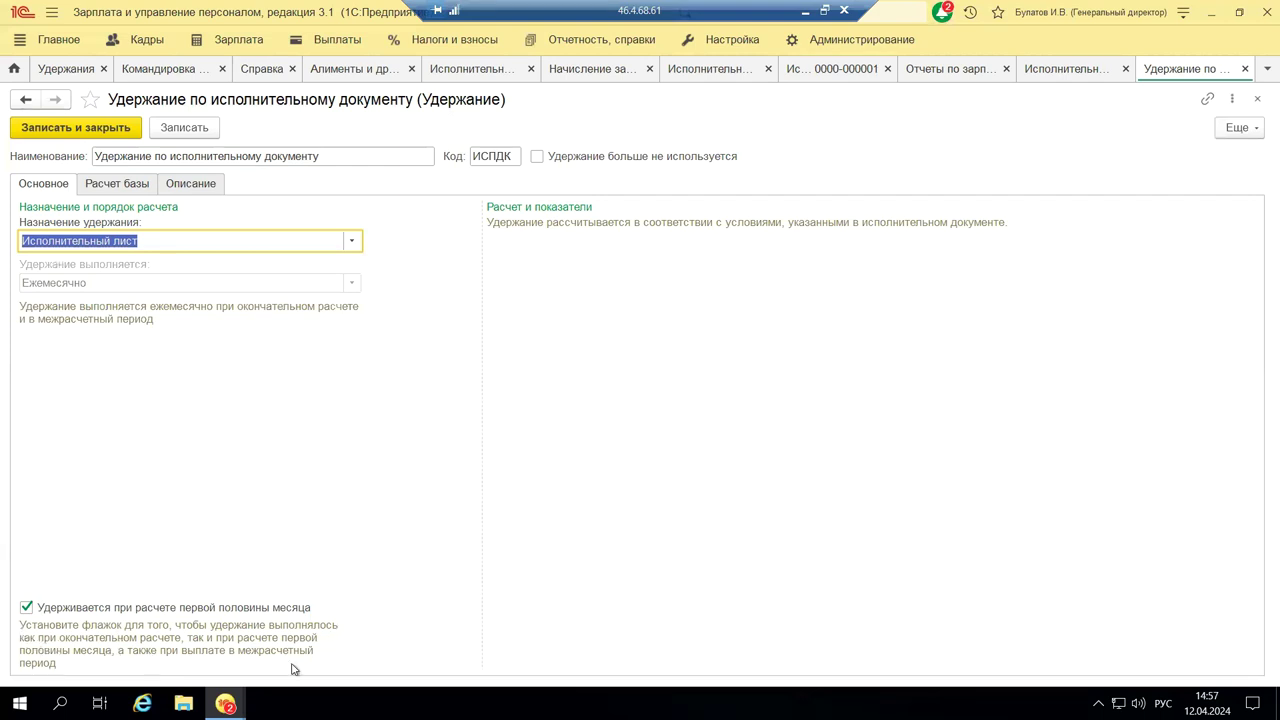
left_click(738, 470)
left_click(1258, 100)
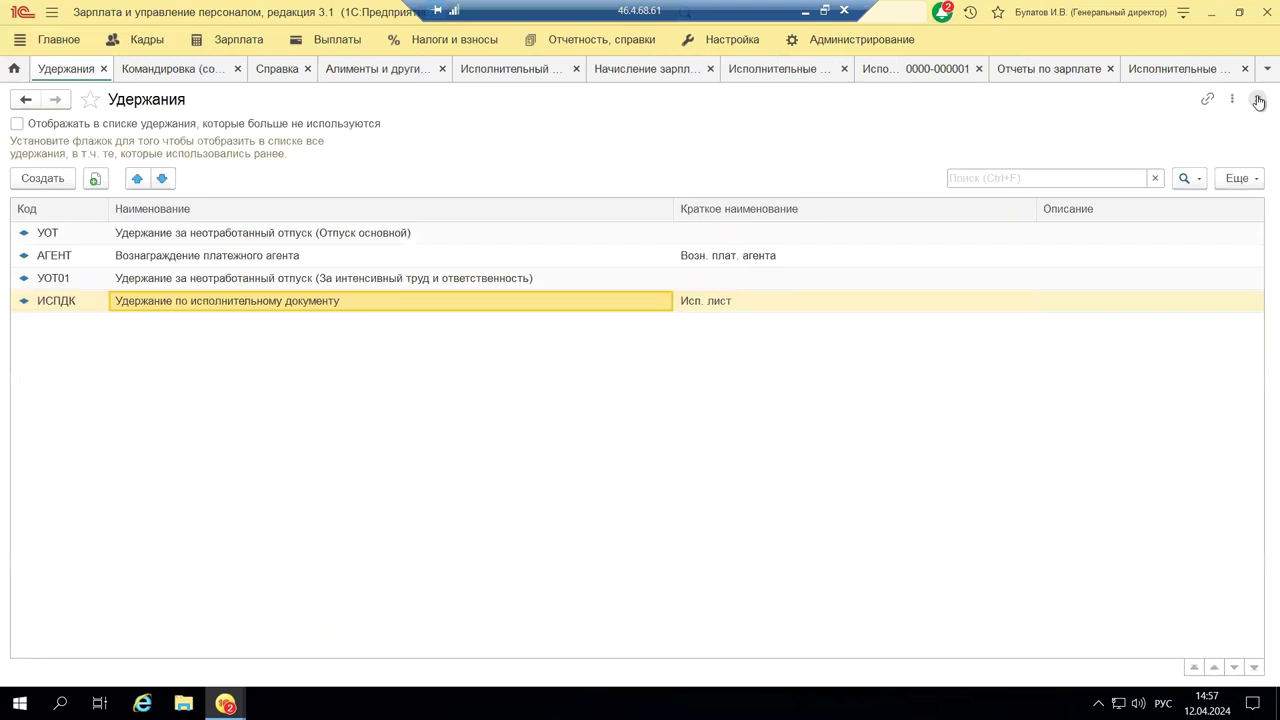
Start a new deduction with a fixed-amount result, try withholding it in the first-half-month calculation, and discard it without saving.
left_click(30, 177)
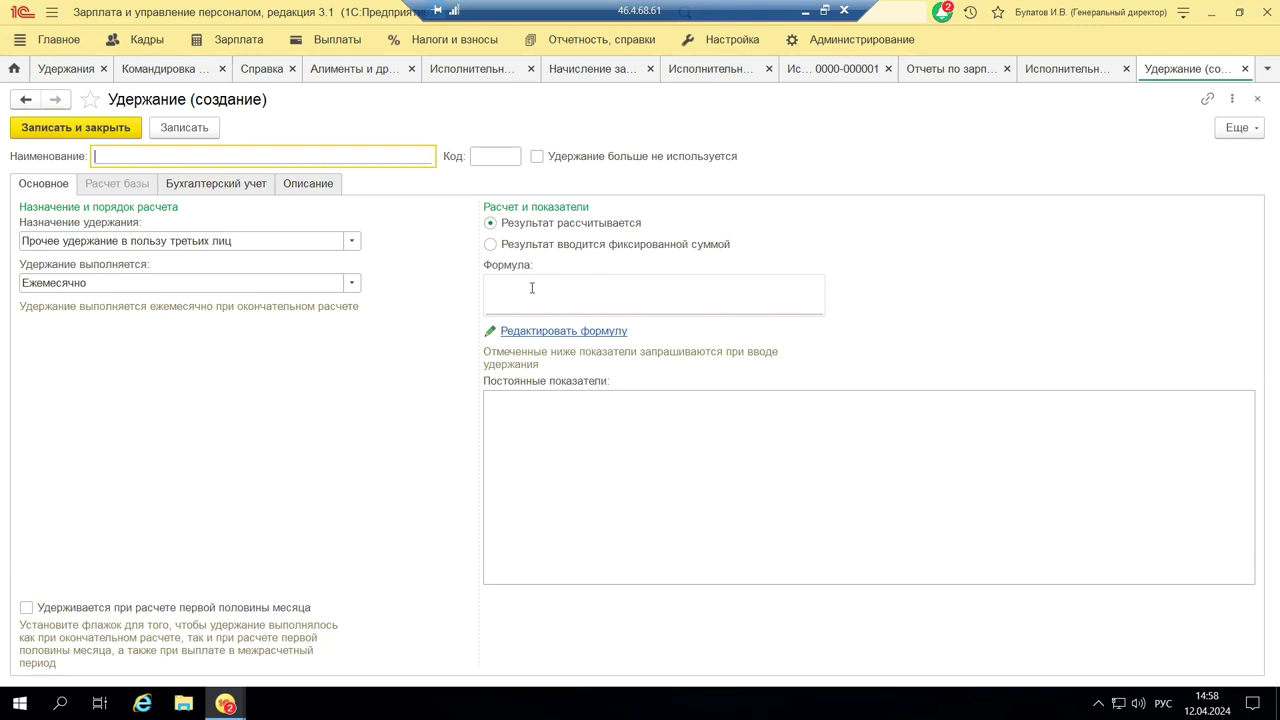
left_click(491, 246)
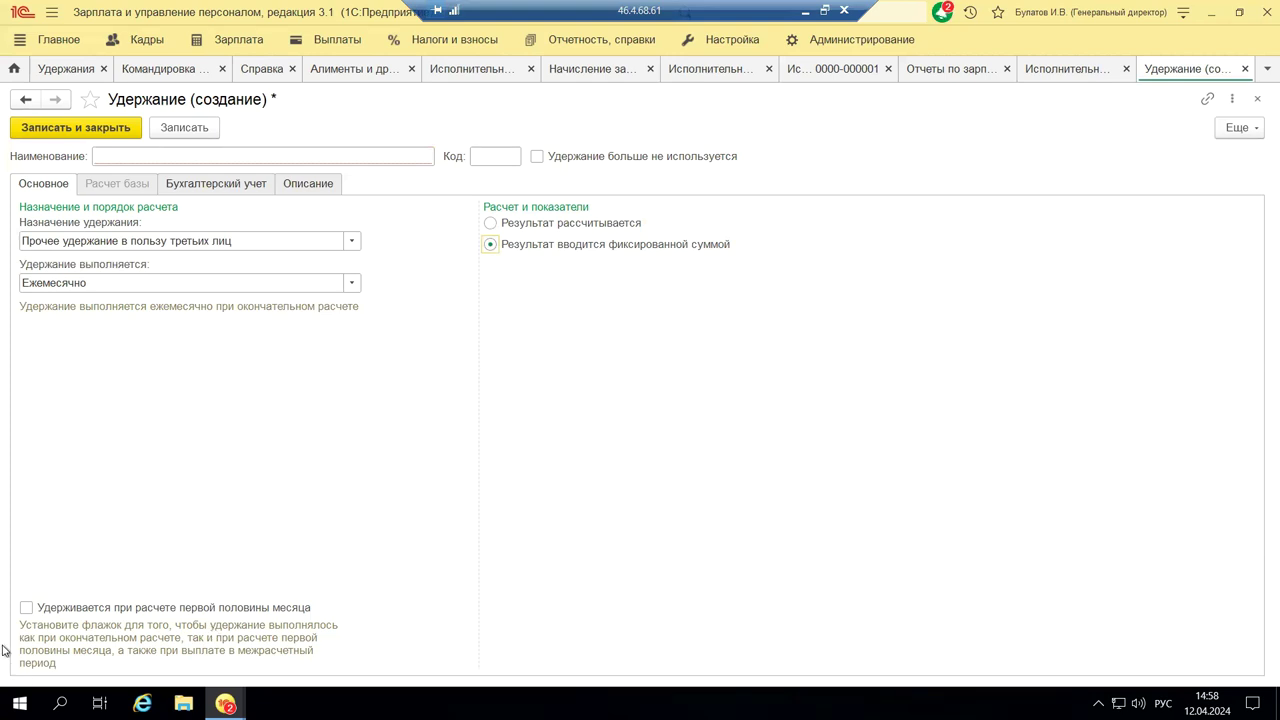
left_click(26, 608)
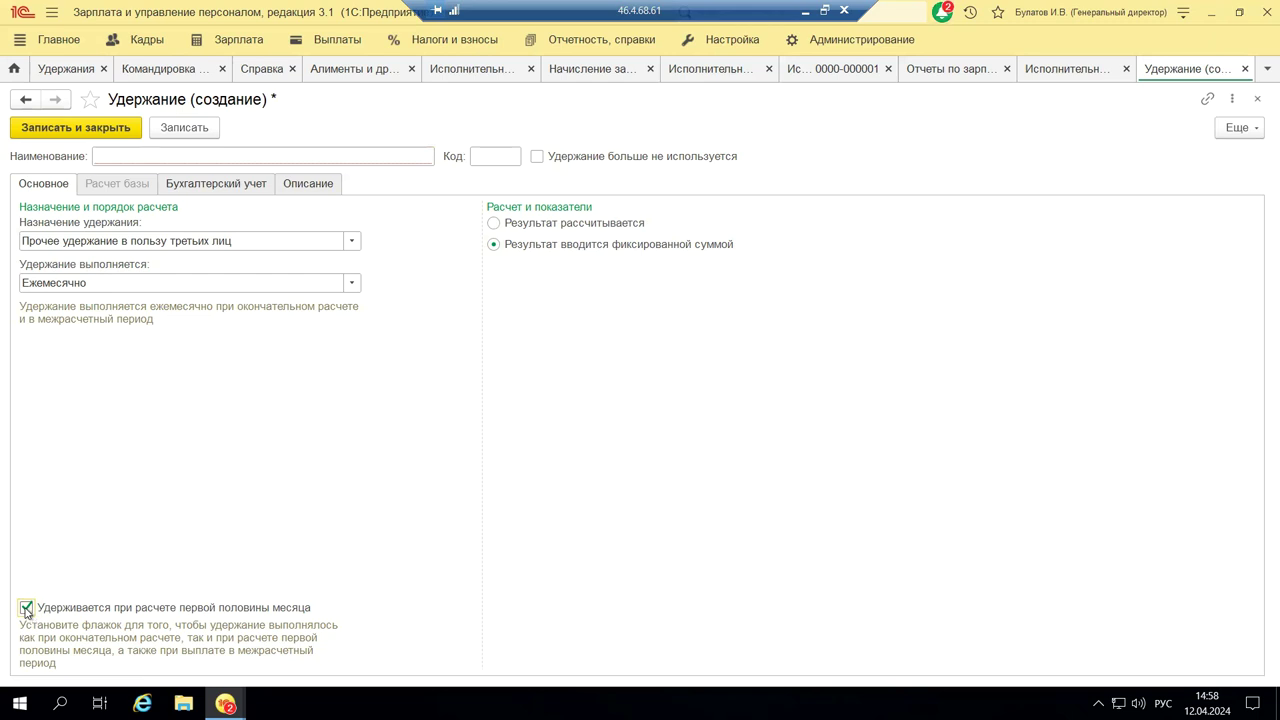
left_click(26, 609)
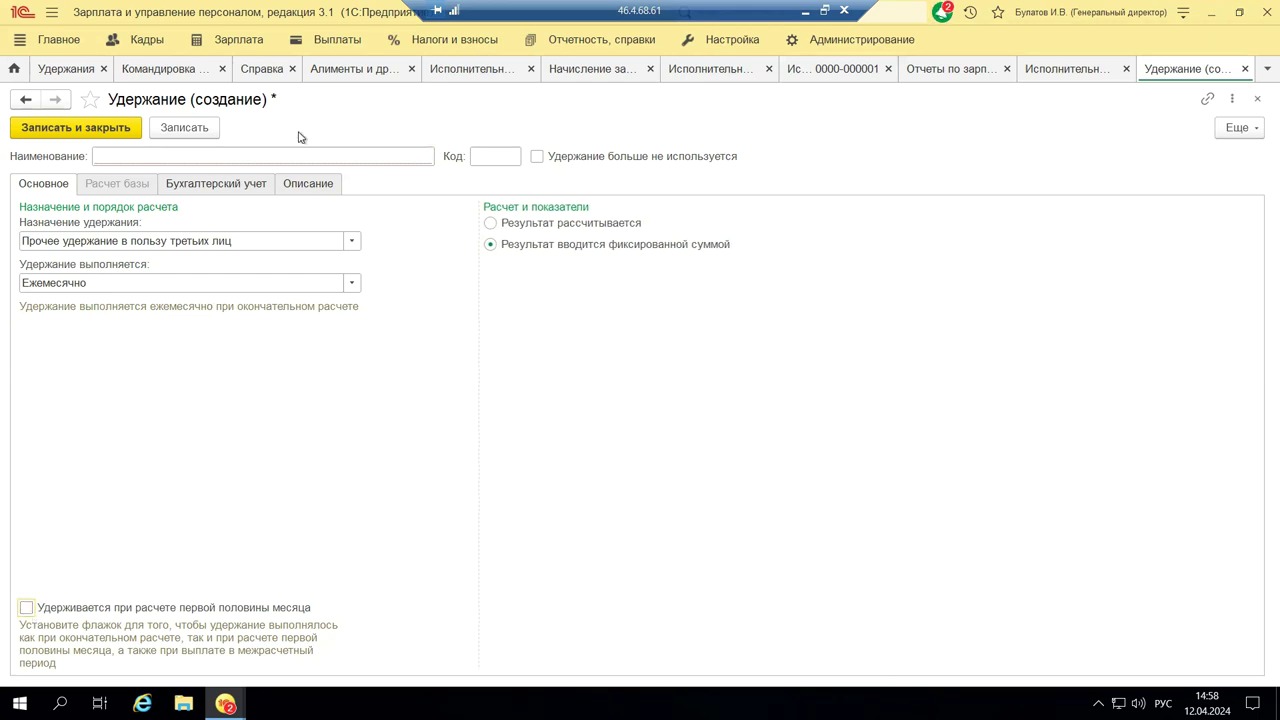
left_click(1257, 100)
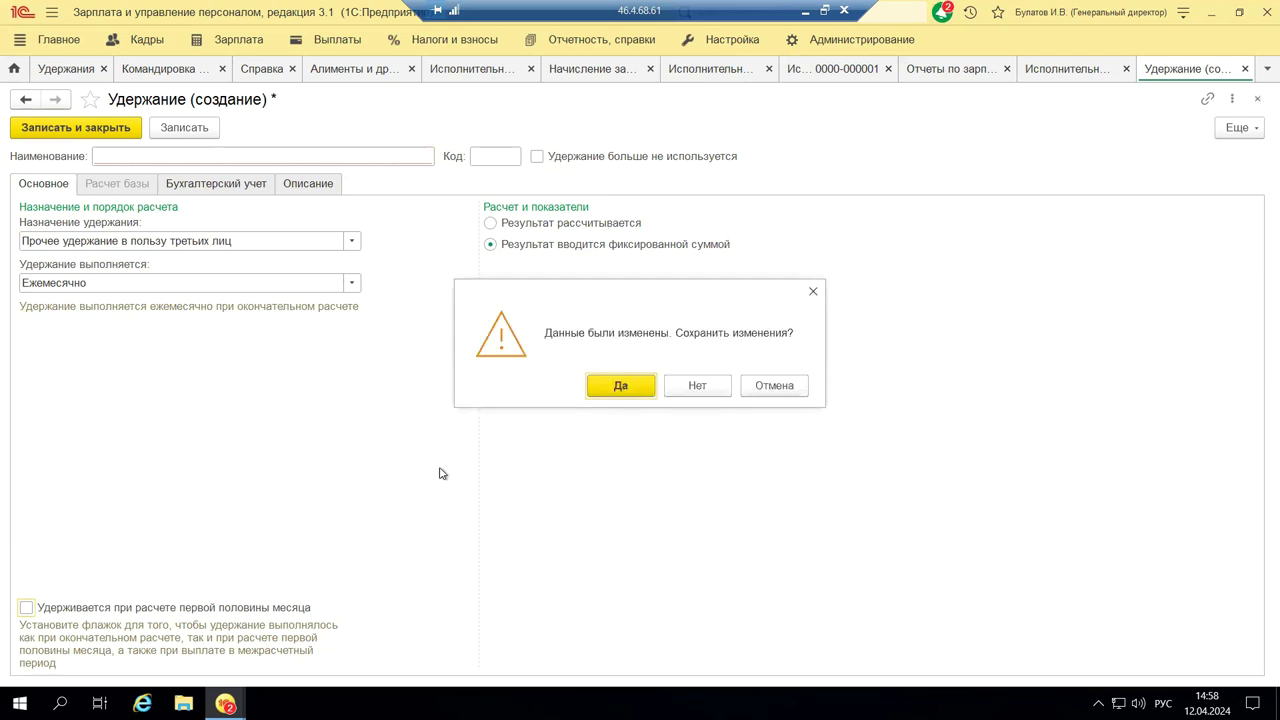
left_click(670, 388)
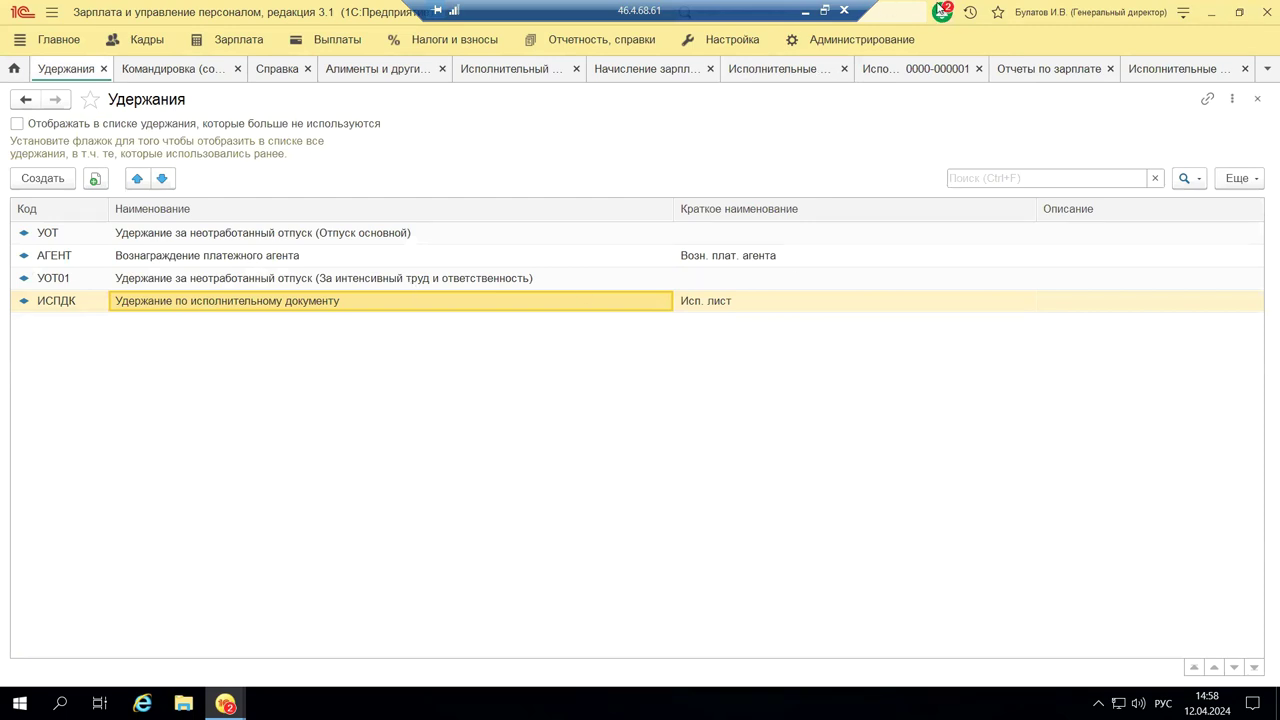
Switch to the PowerPoint presentation and return to its title slide.
left_click(803, 14)
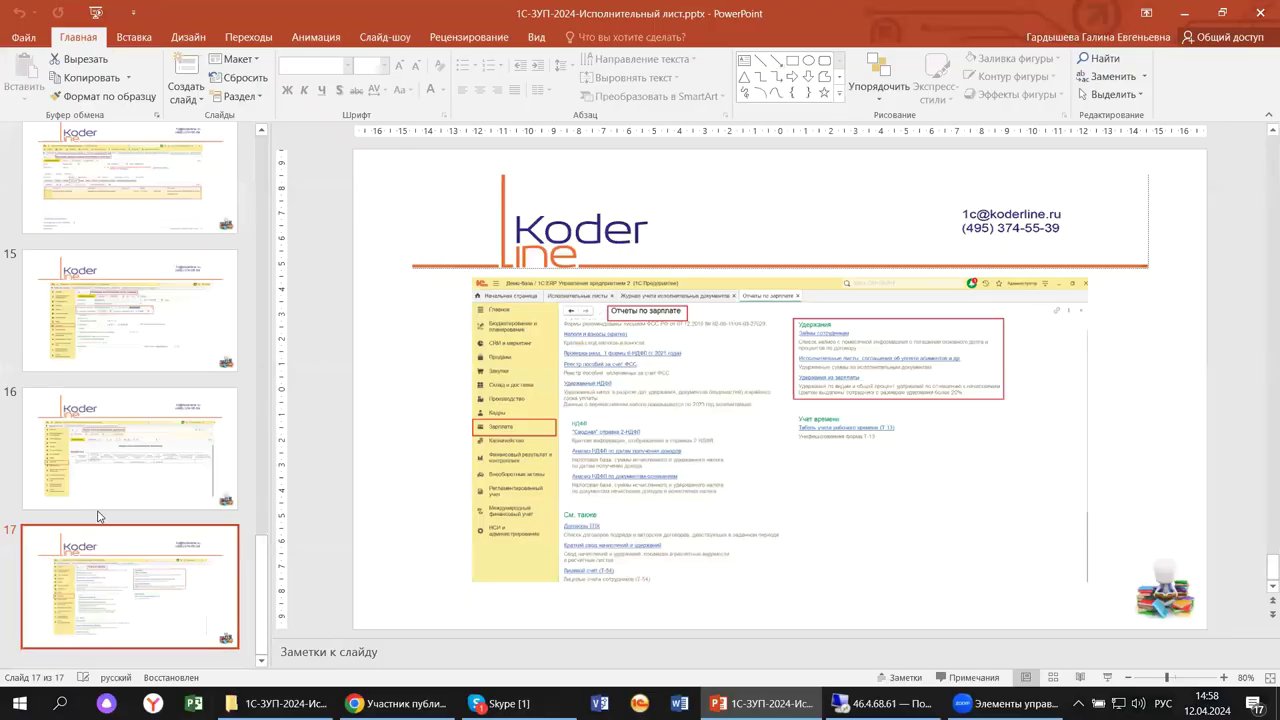
scroll(98, 516, "down", 2)
scroll(98, 516, "up", 10)
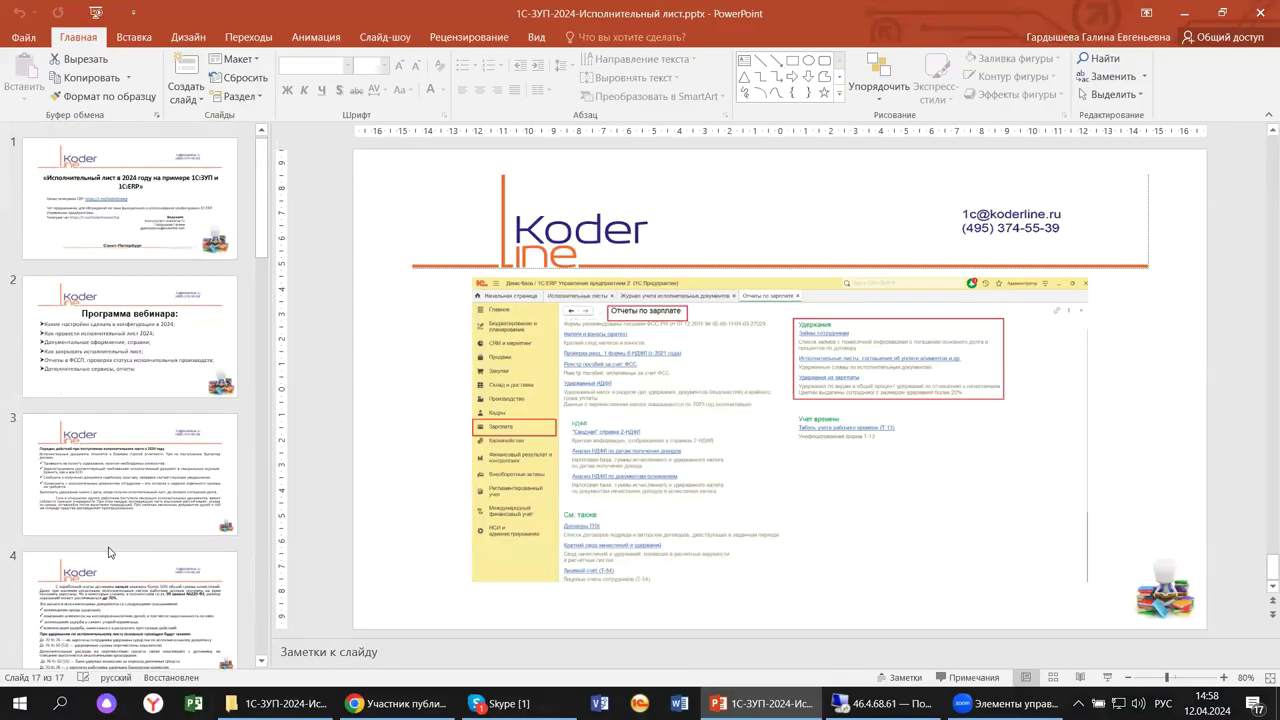
left_click(100, 188)
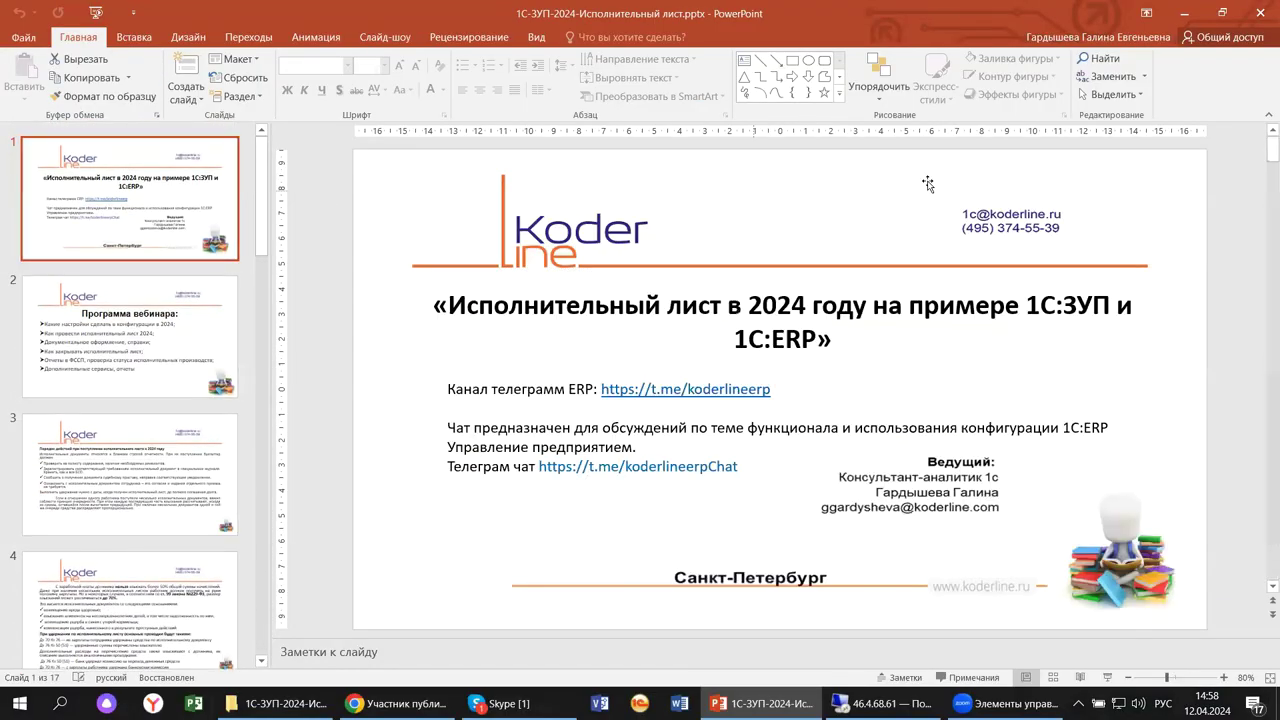